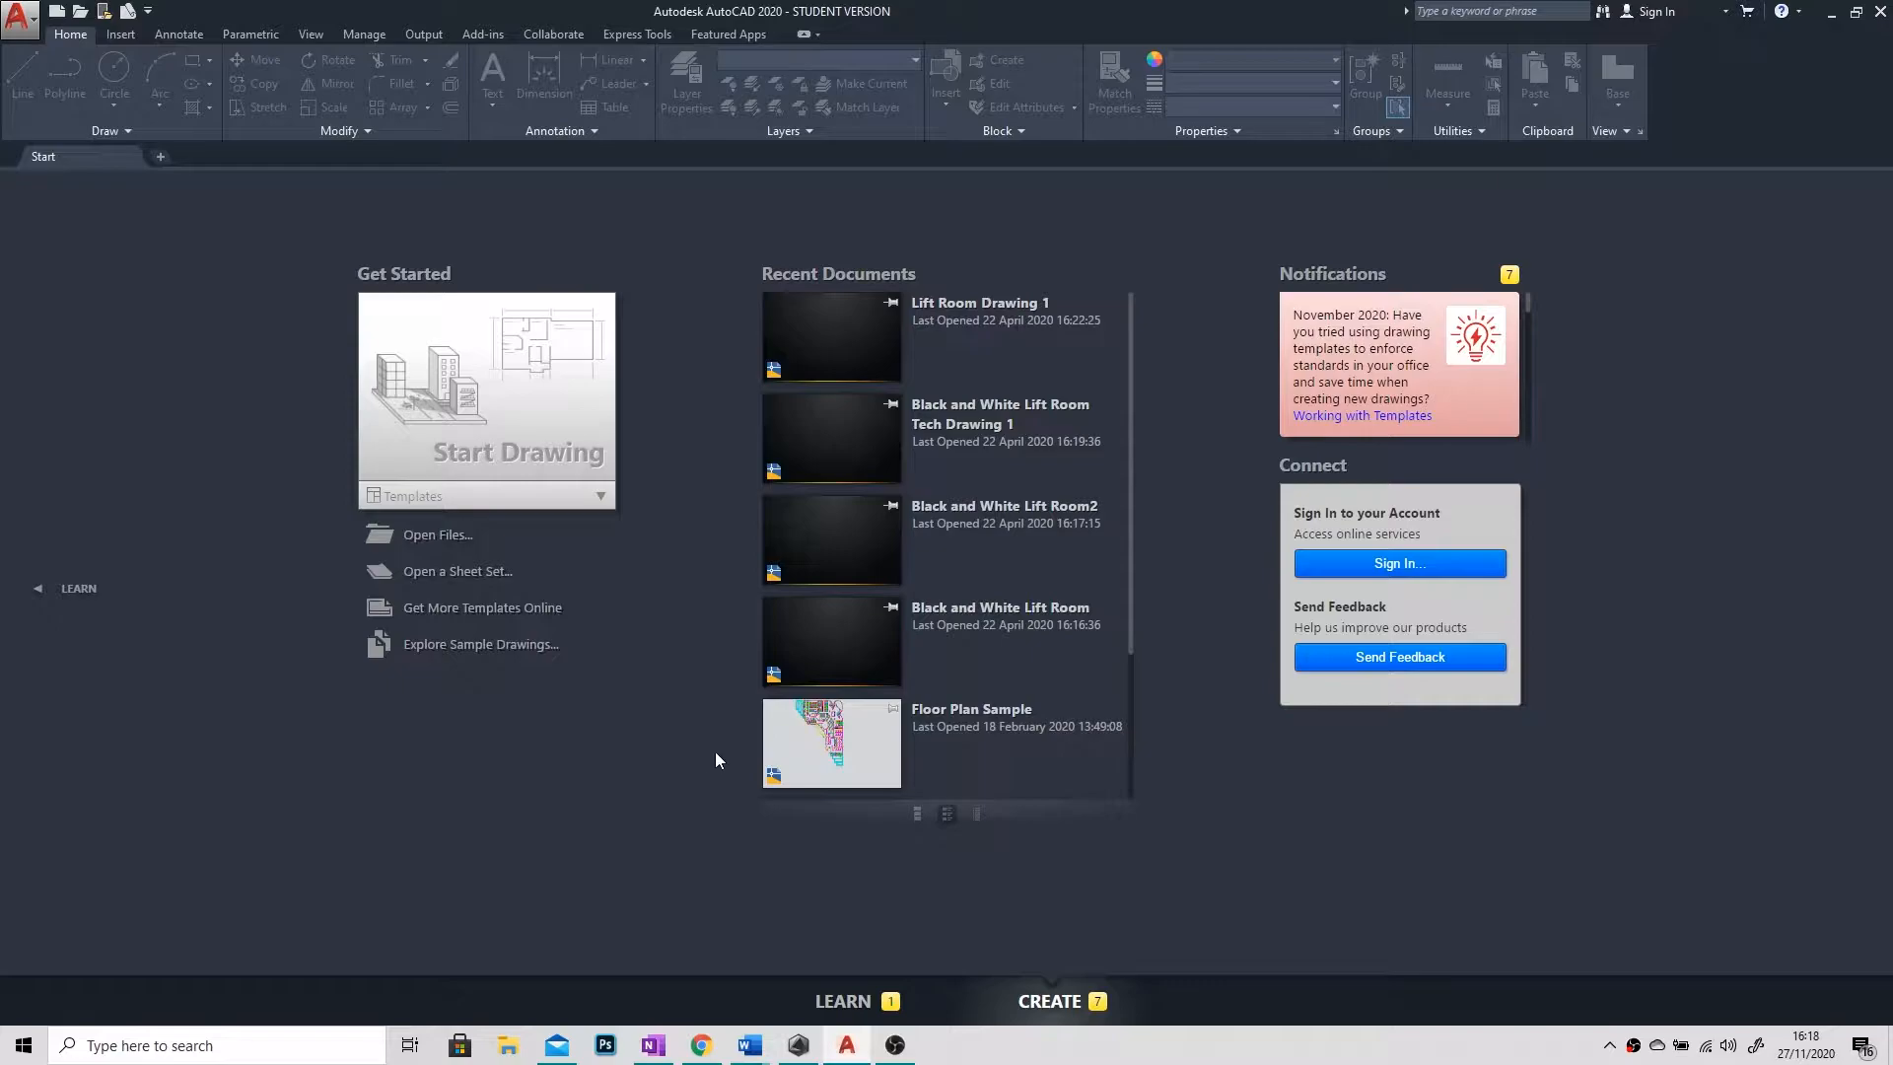
Step: Start a new drawing and open the Layer Properties Manager with its filter tree collapsed
{"action": "left_click", "coordinate": [510, 416]}
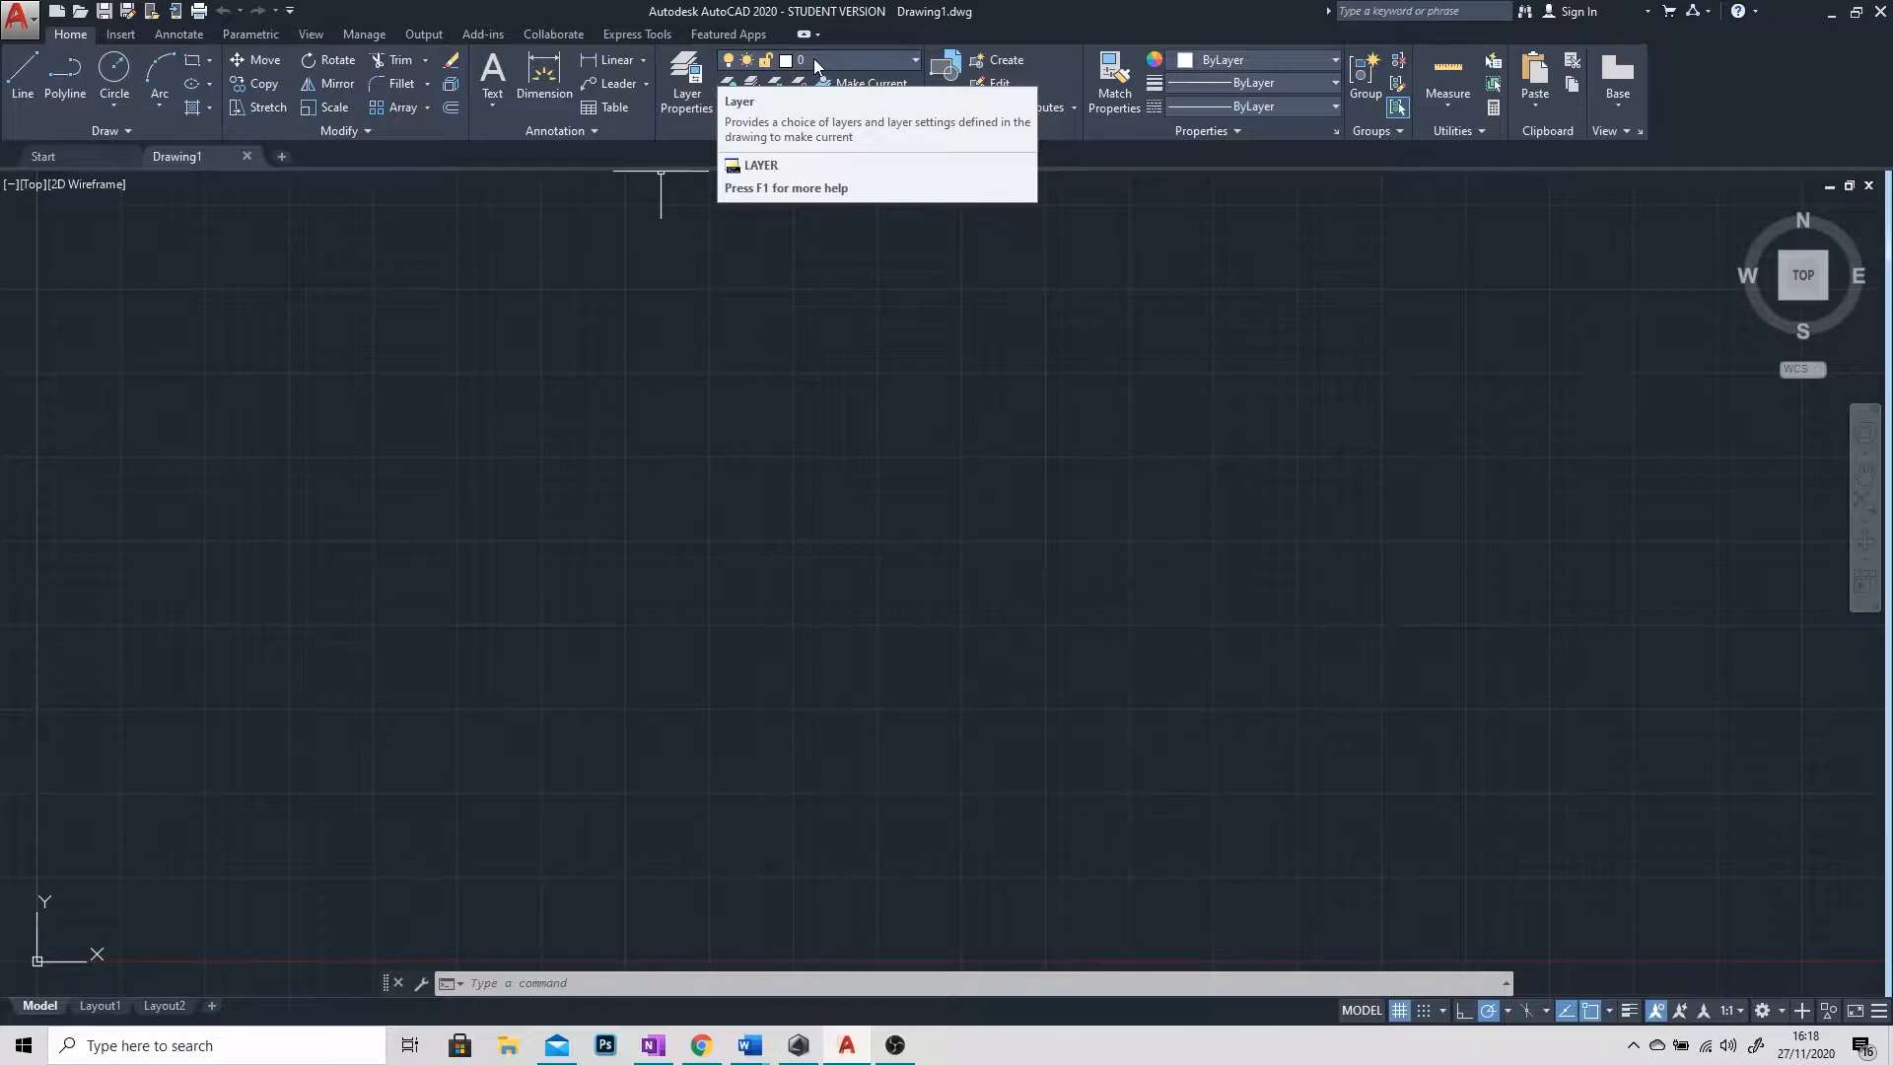
{"action": "left_click", "coordinate": [914, 61]}
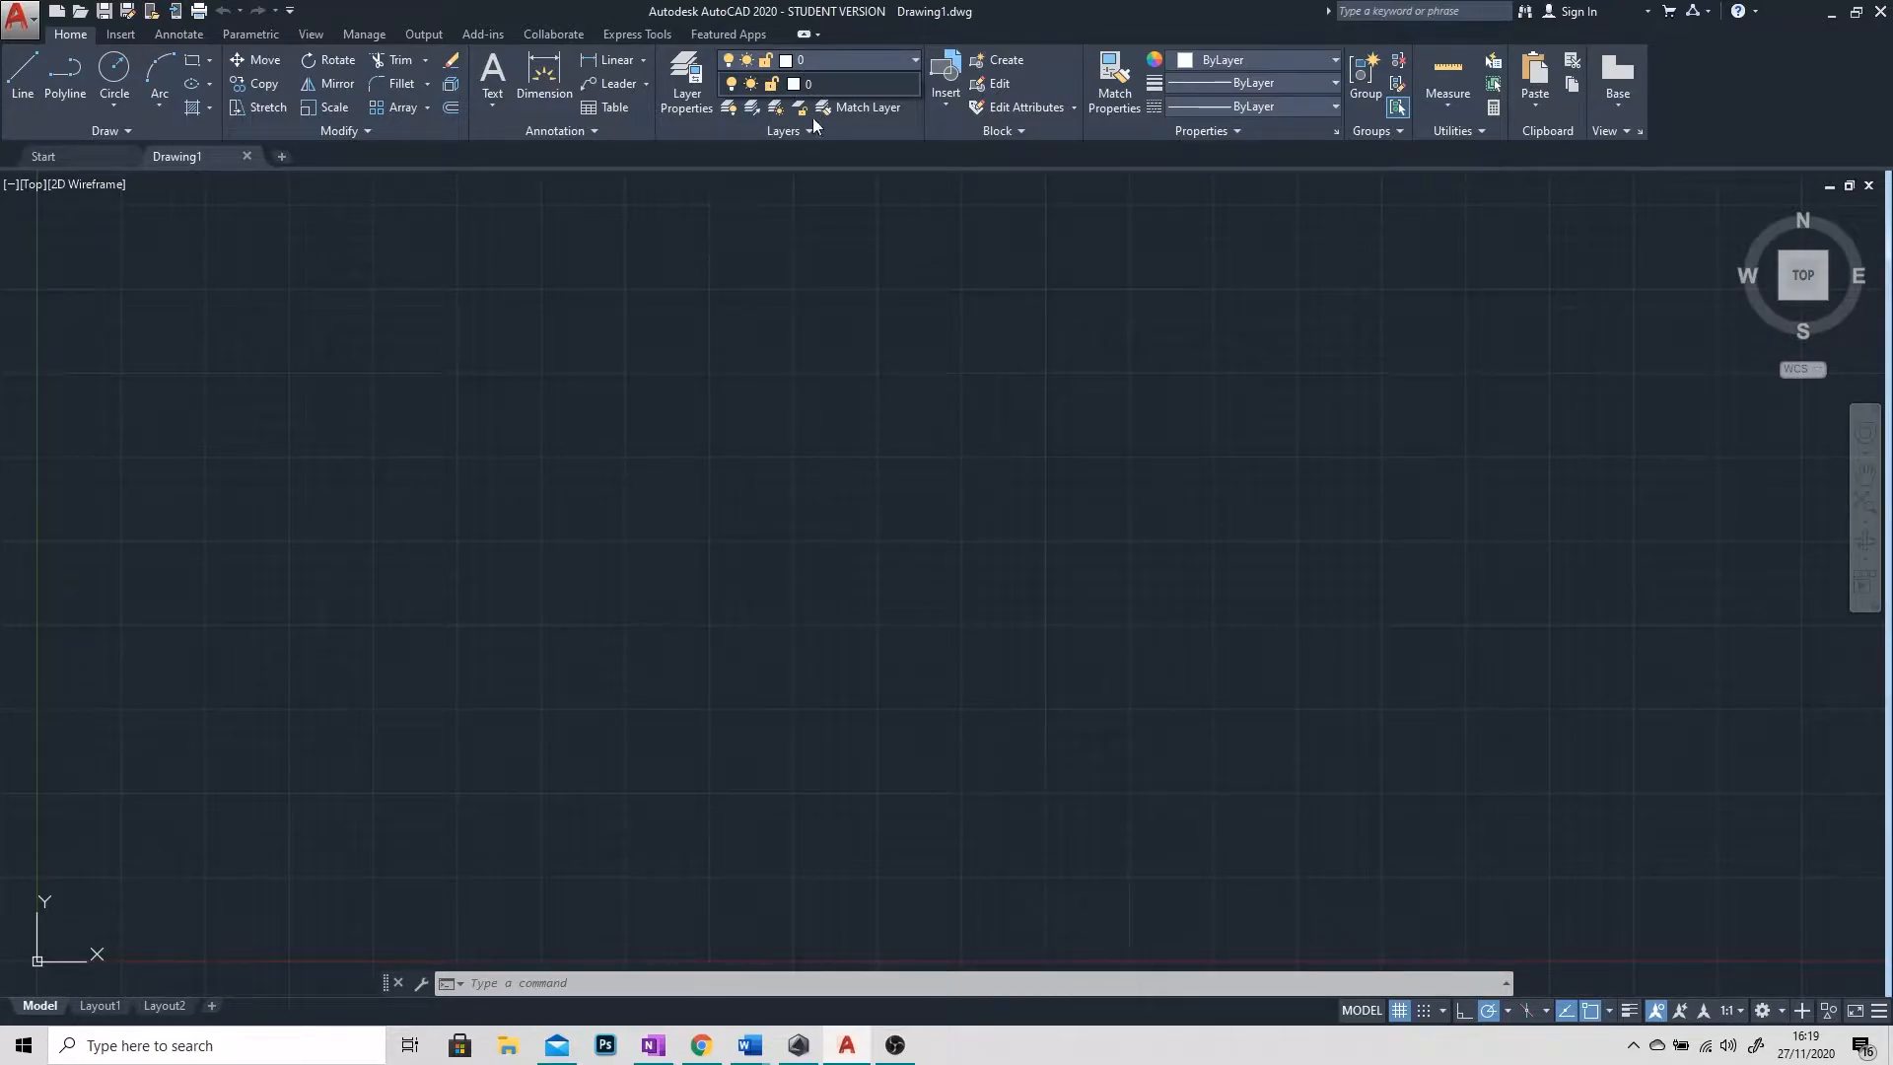
{"action": "left_click", "coordinate": [718, 175]}
{"action": "left_click", "coordinate": [700, 98]}
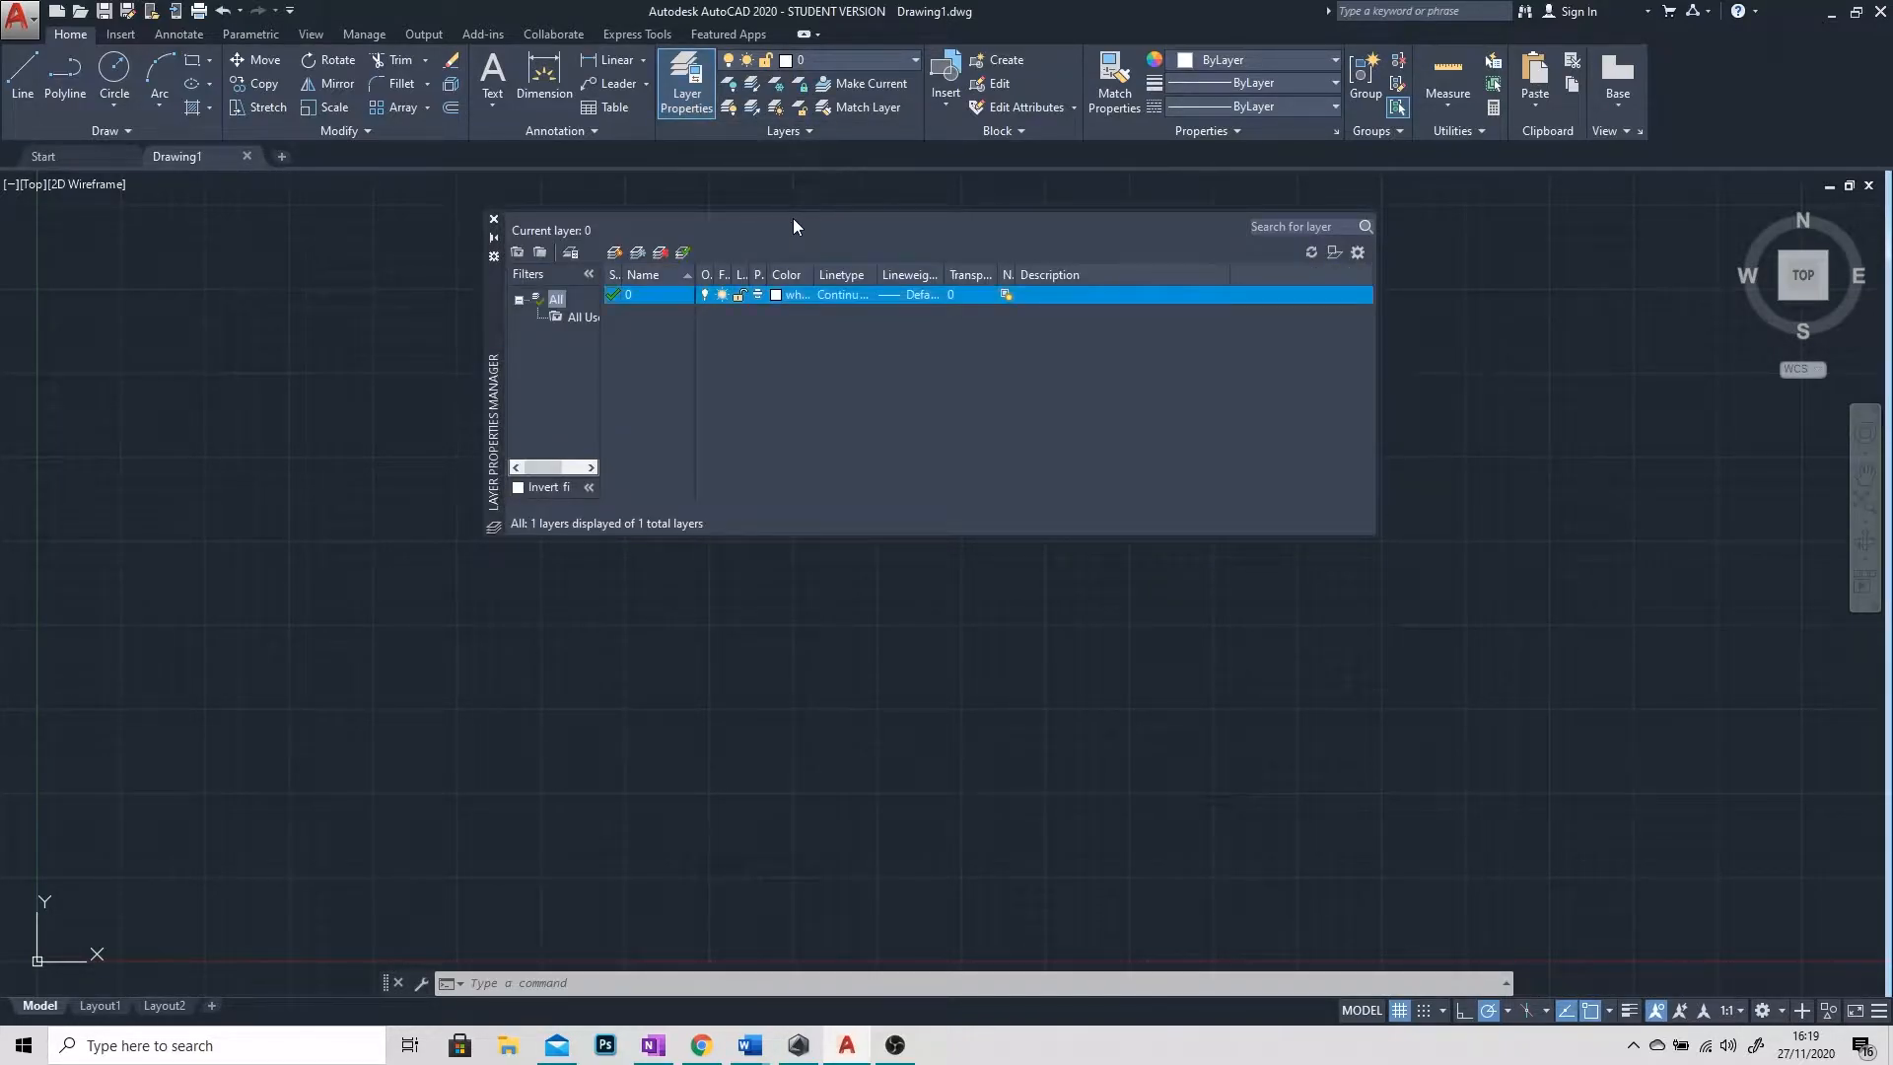
{"action": "left_click_drag", "start_coordinate": [490, 319], "coordinate": [331, 455]}
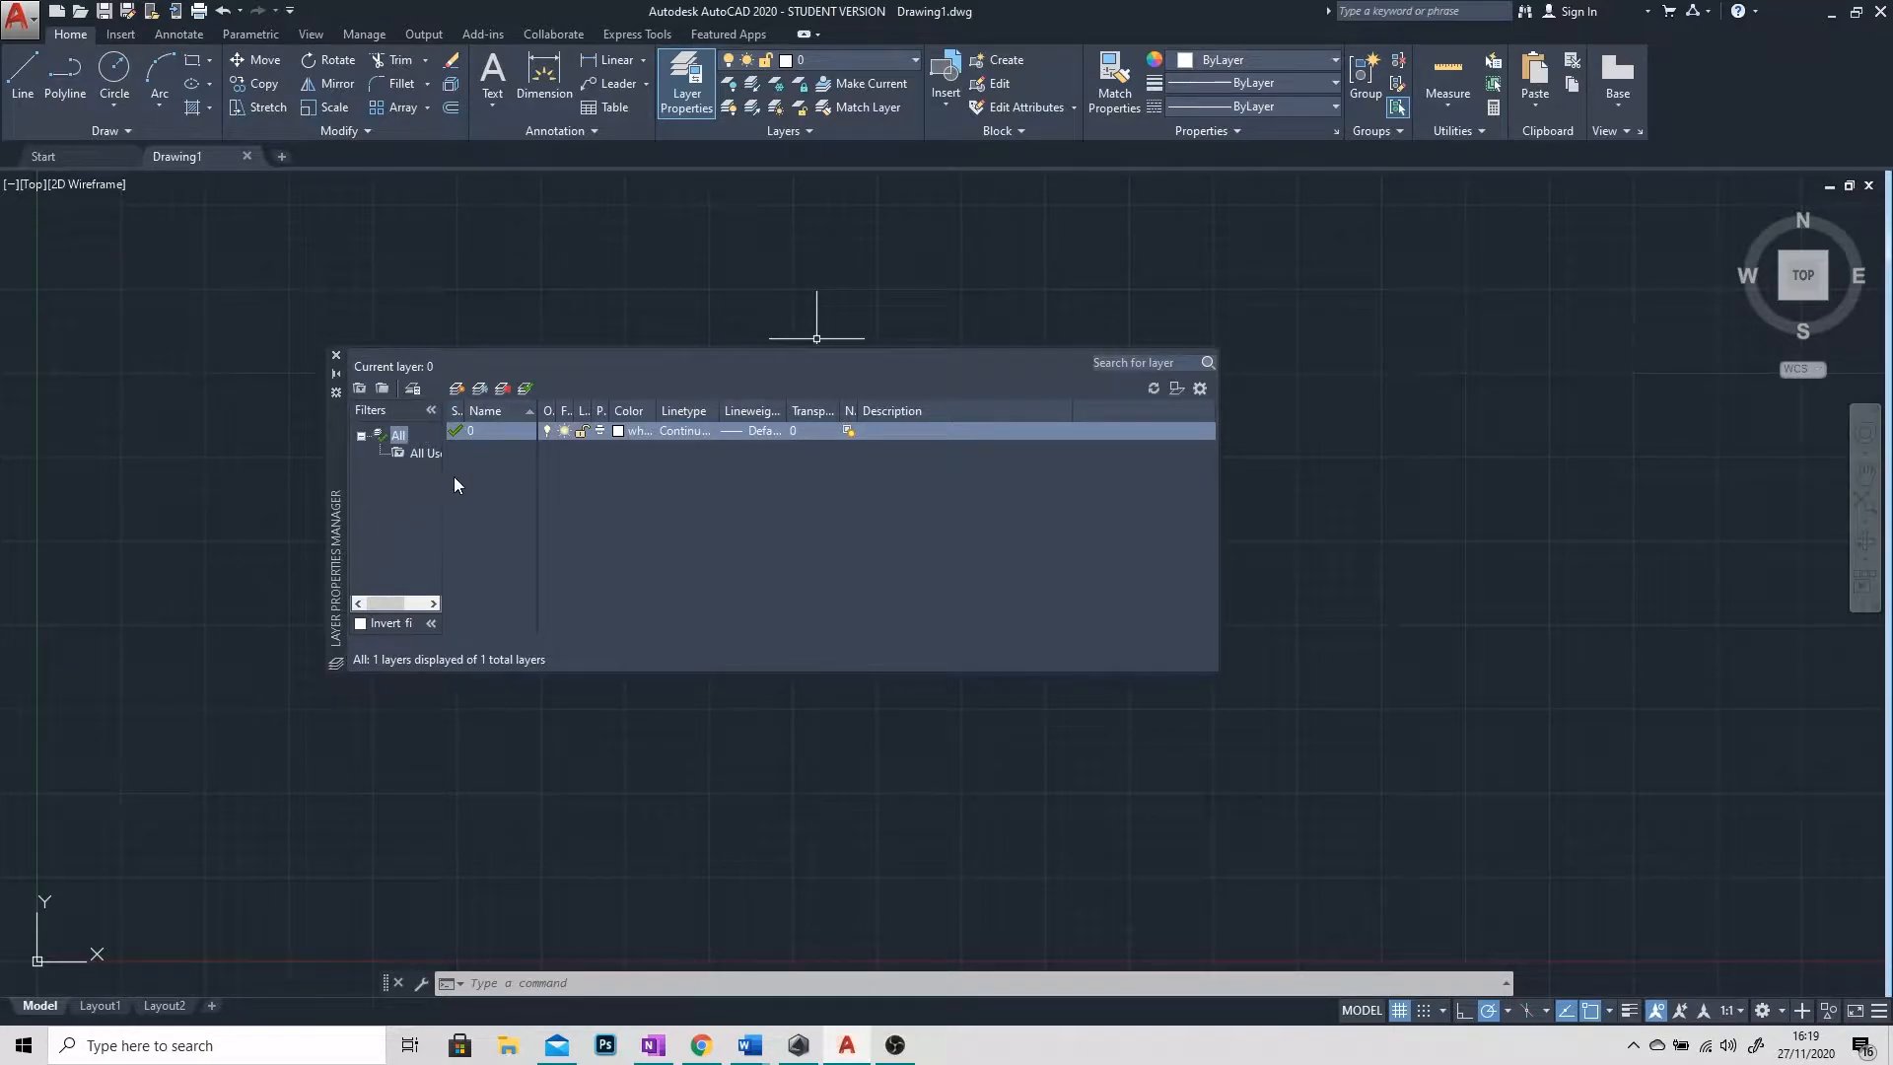
{"action": "left_click", "coordinate": [430, 409]}
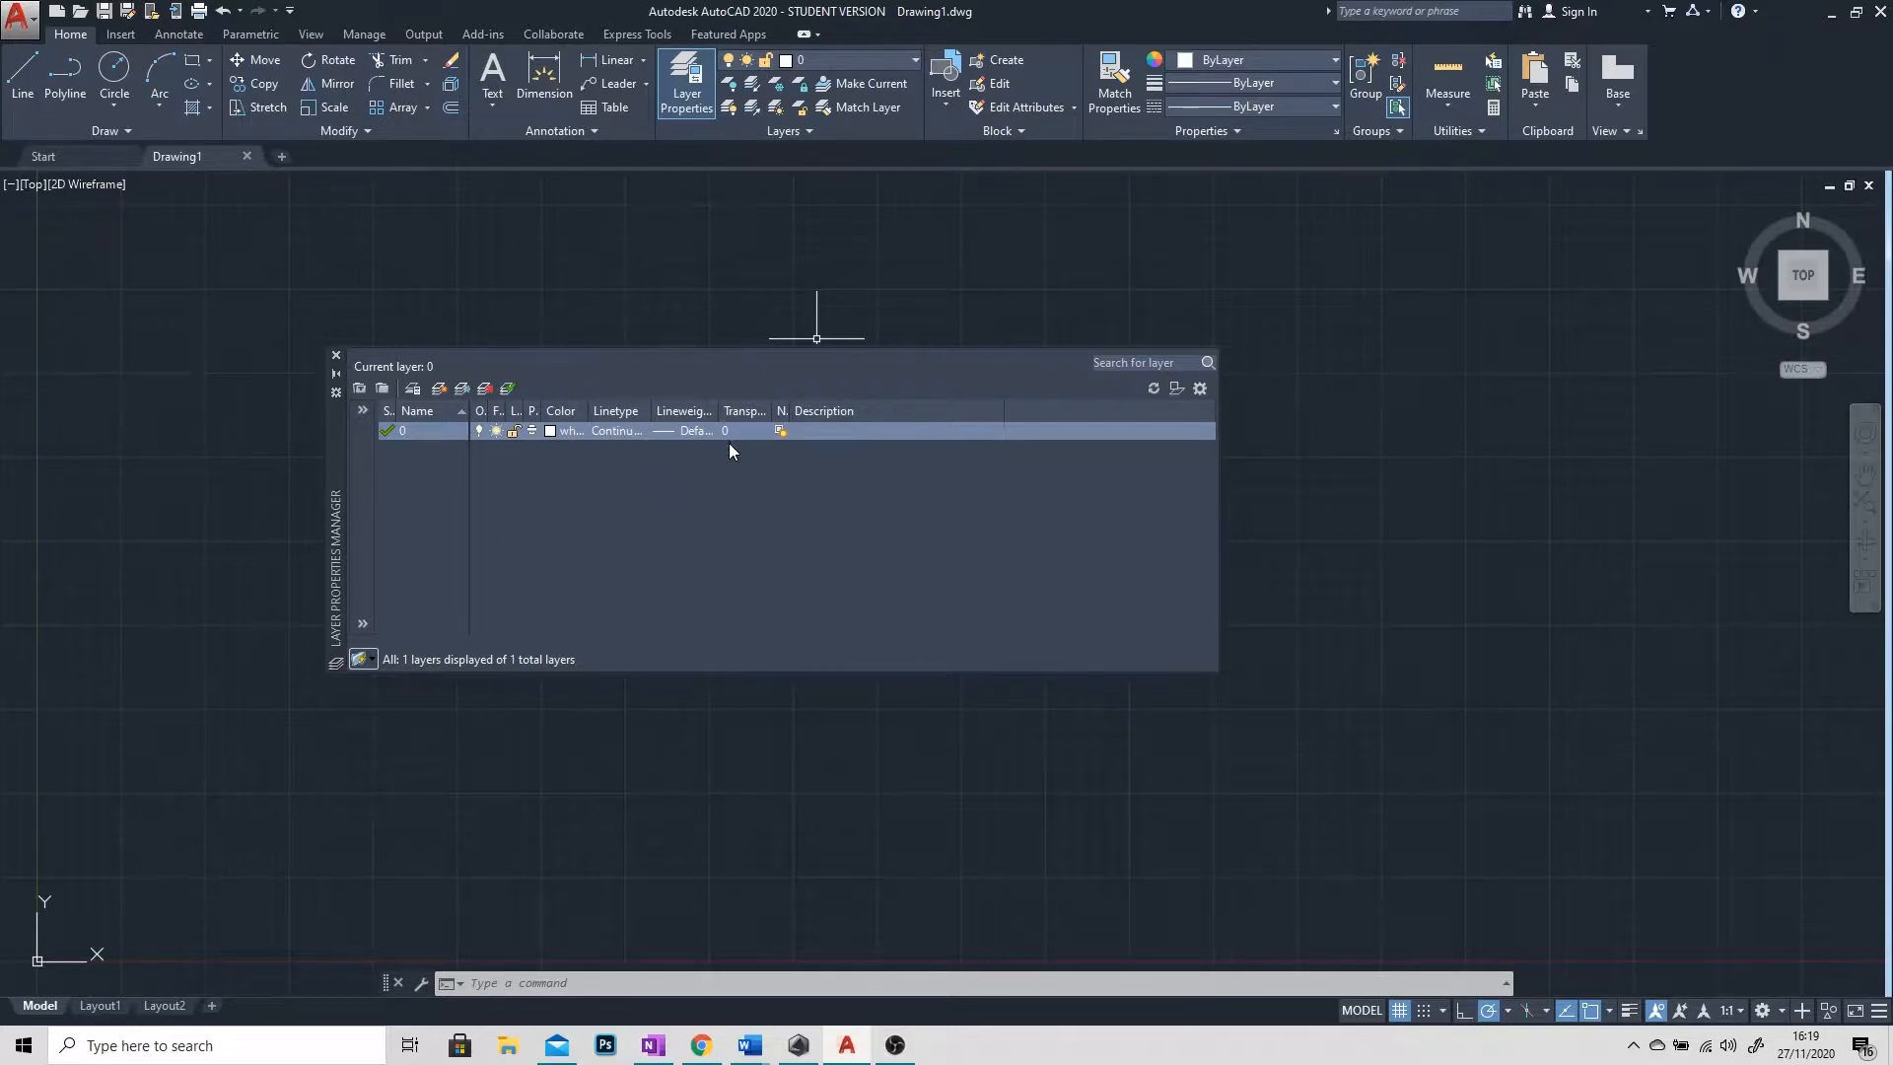
Step: Examine the colour, linetype and lineweight options available for layer 0, including the loadable linetypes, without changing any
{"action": "left_click", "coordinate": [550, 431]}
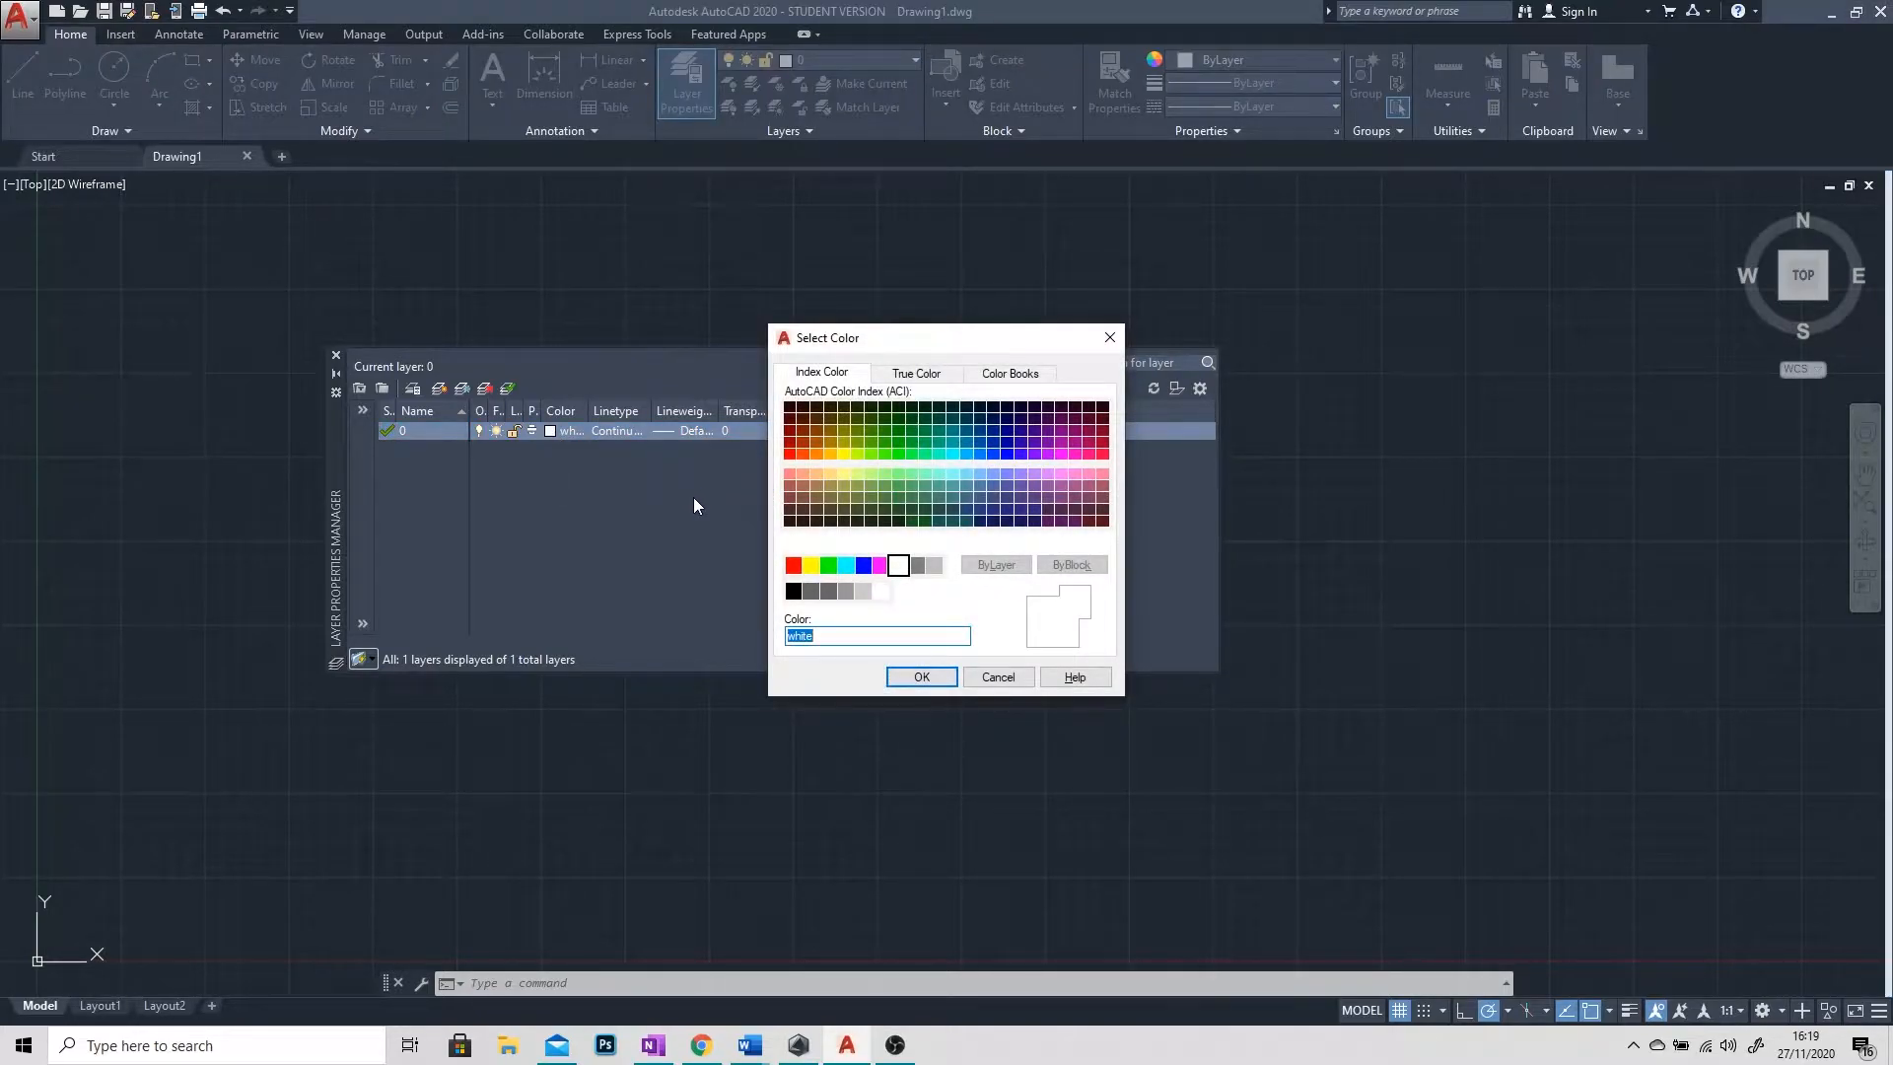
{"action": "left_click", "coordinate": [1109, 337]}
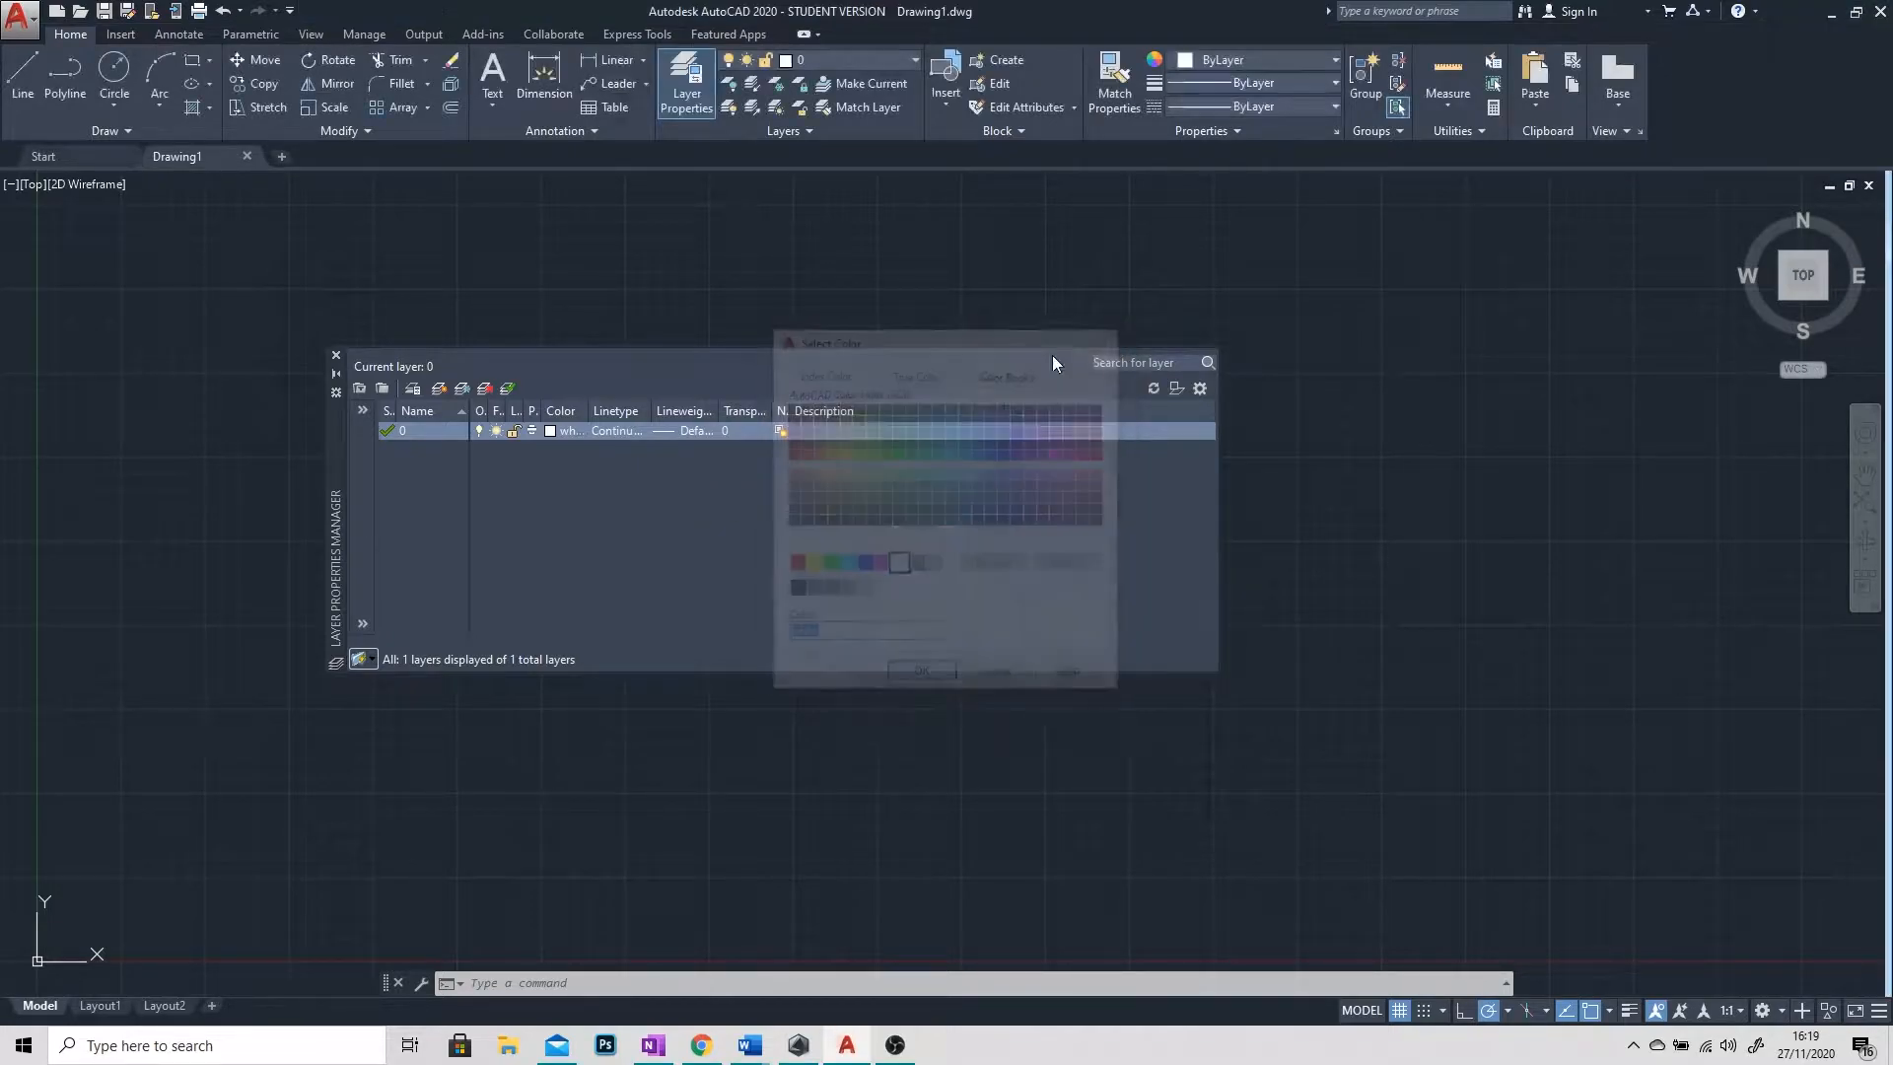
{"action": "left_click", "coordinate": [627, 432]}
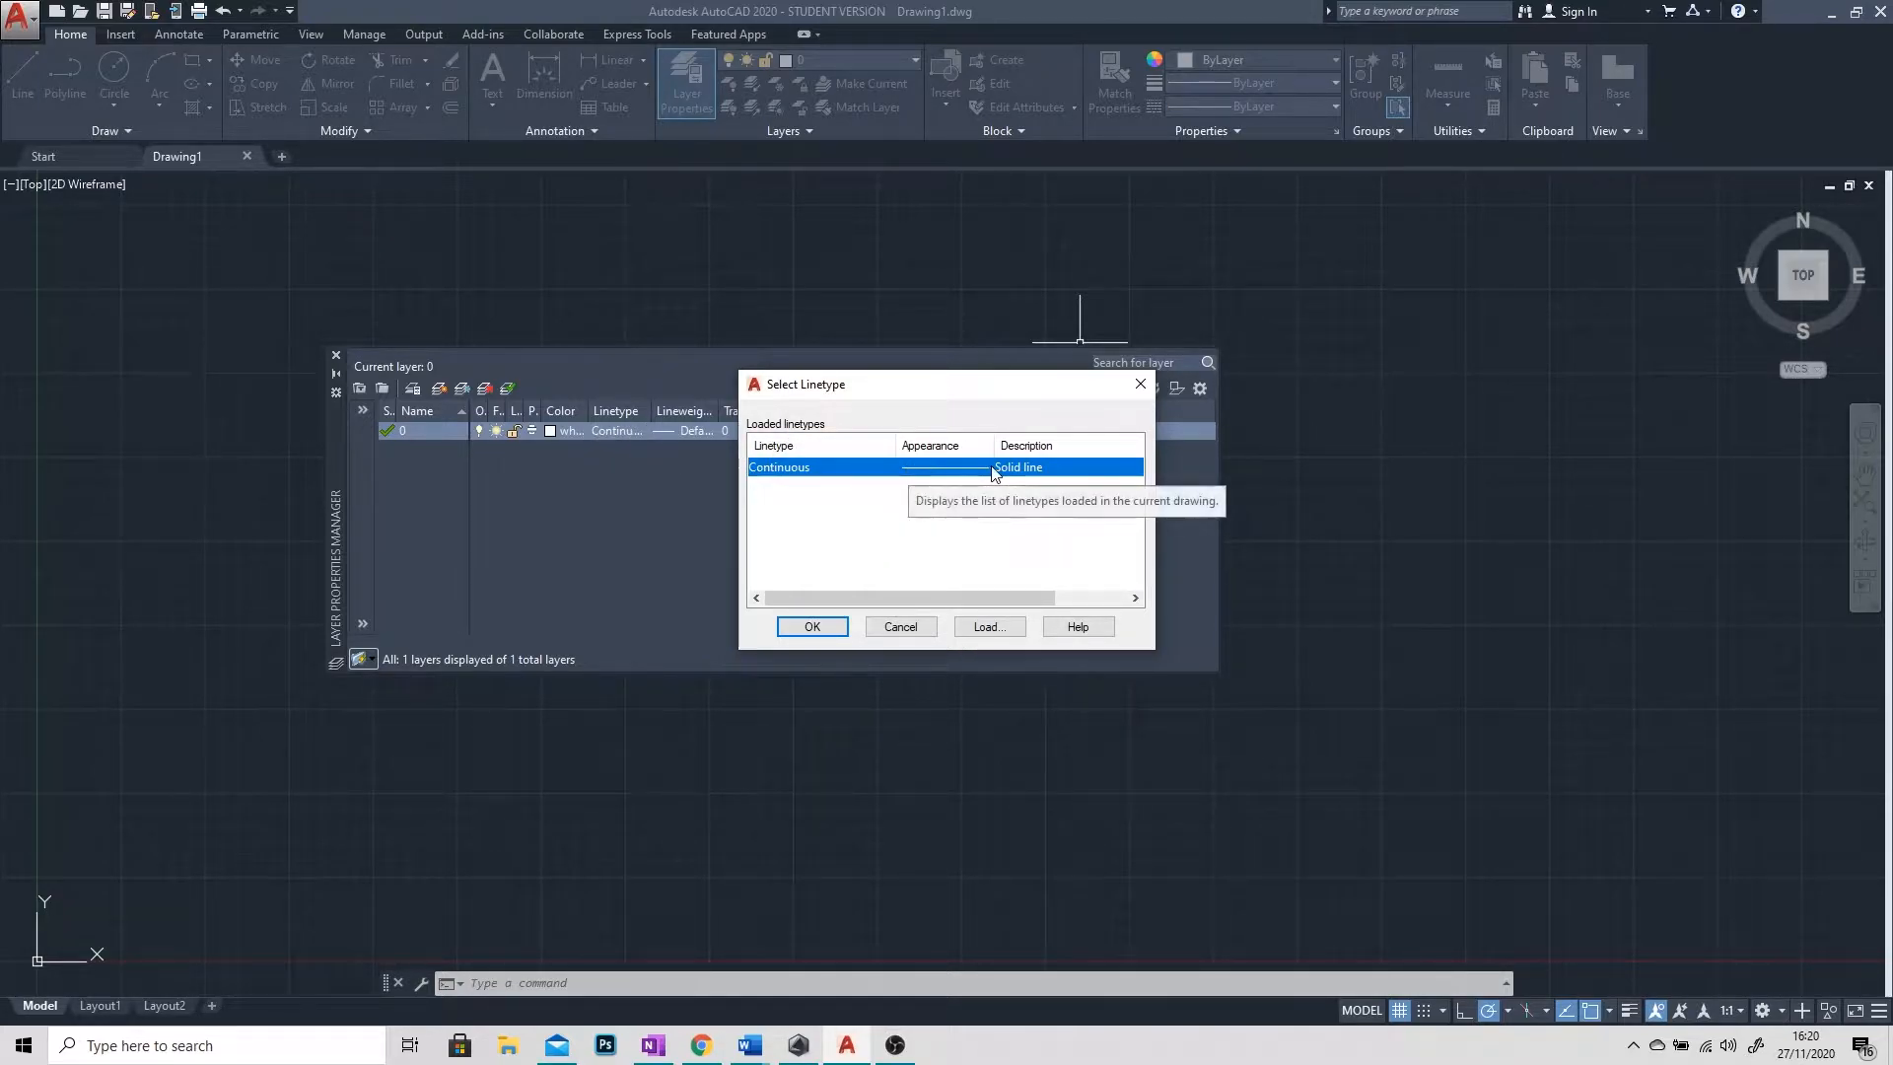
{"action": "left_click", "coordinate": [988, 627]}
{"action": "left_click_drag", "start_coordinate": [1134, 476], "coordinate": [1134, 533]}
{"action": "left_click", "coordinate": [945, 647]}
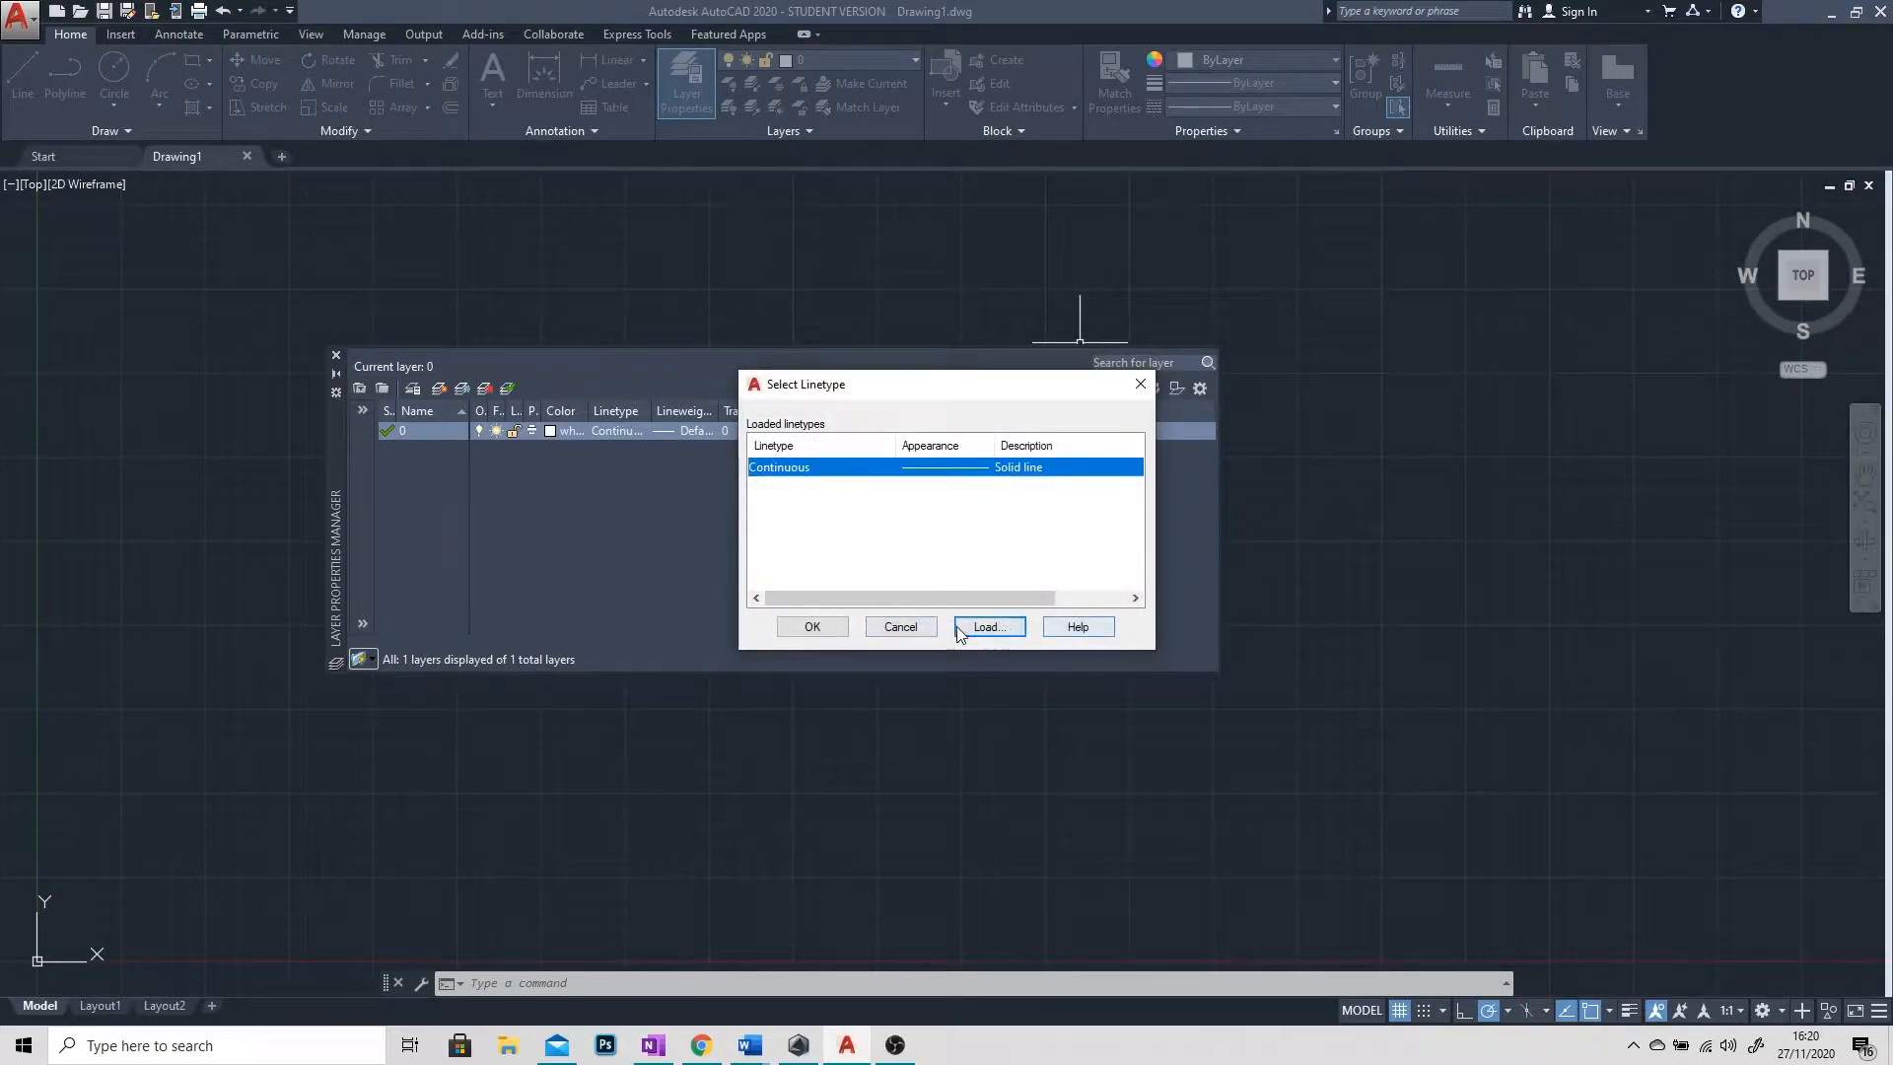
{"action": "left_click", "coordinate": [901, 626]}
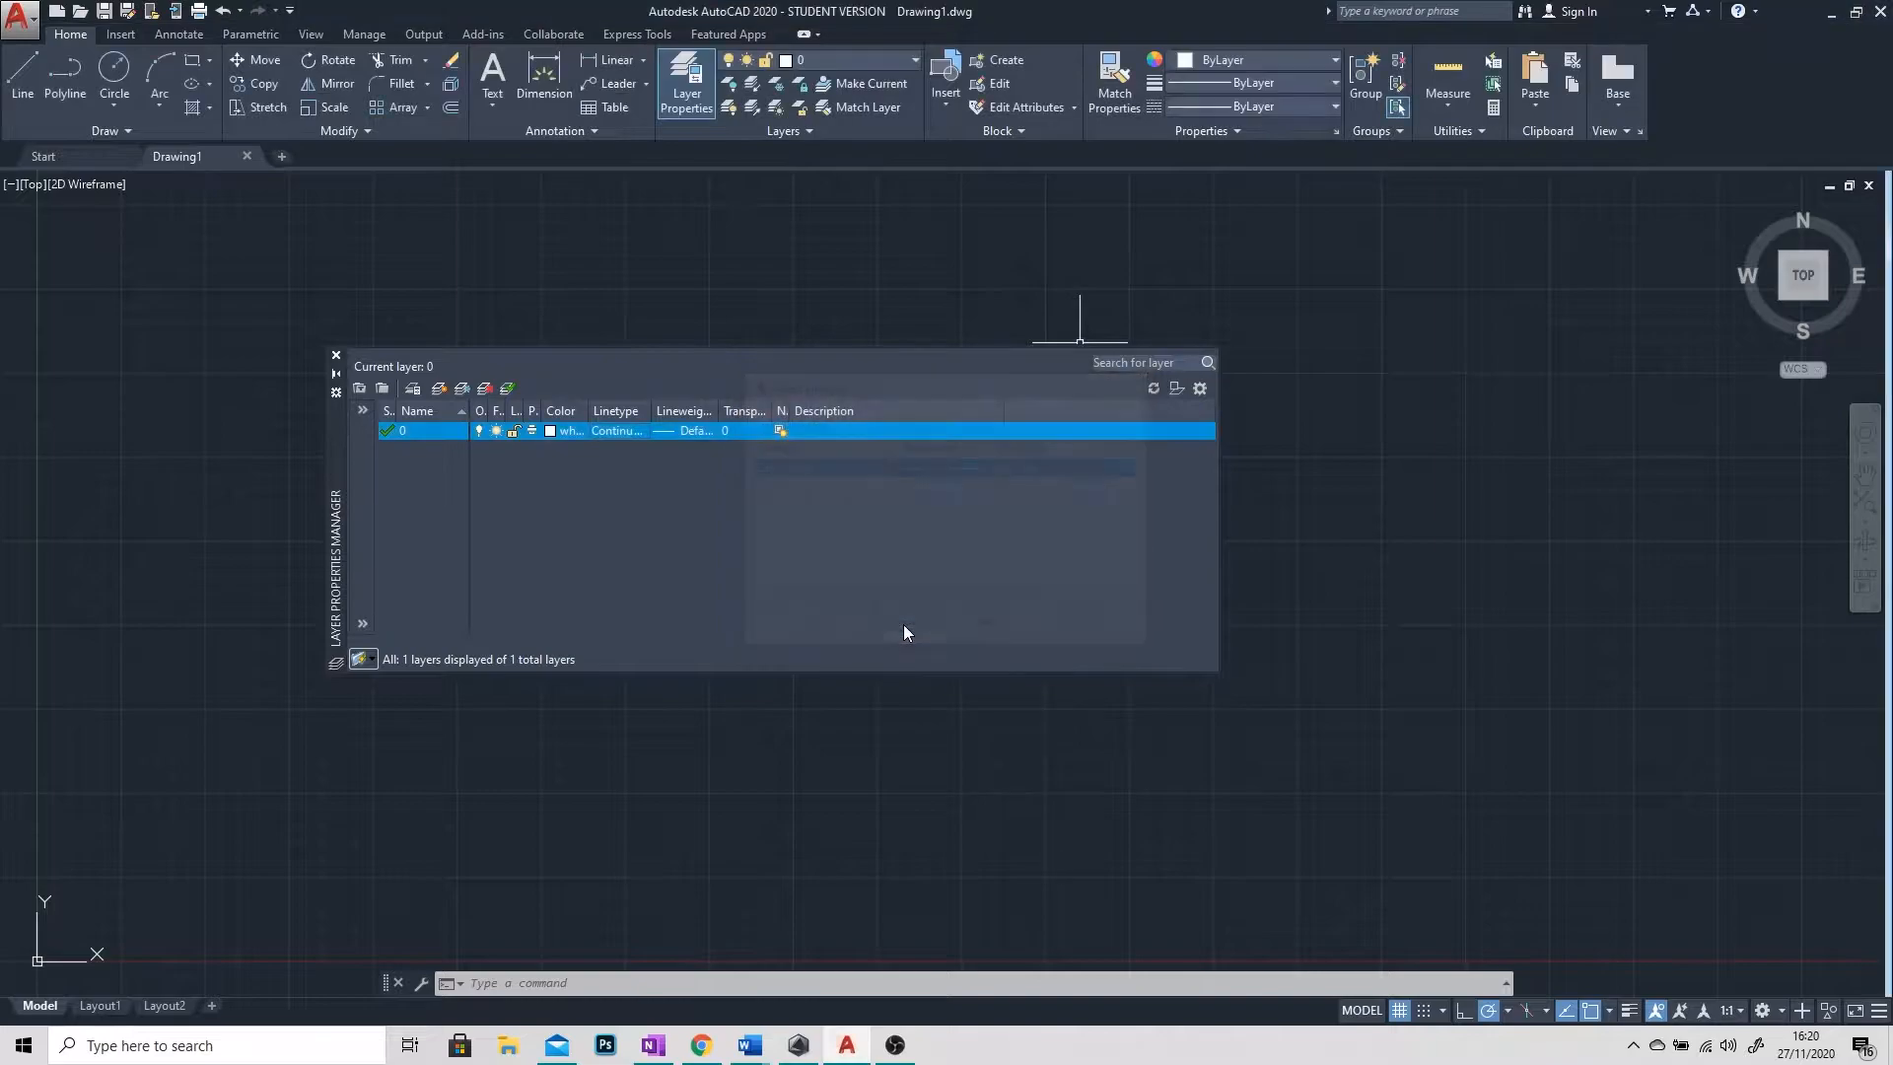
{"action": "left_click", "coordinate": [689, 430]}
{"action": "left_click_drag", "start_coordinate": [1053, 427], "coordinate": [1047, 540]}
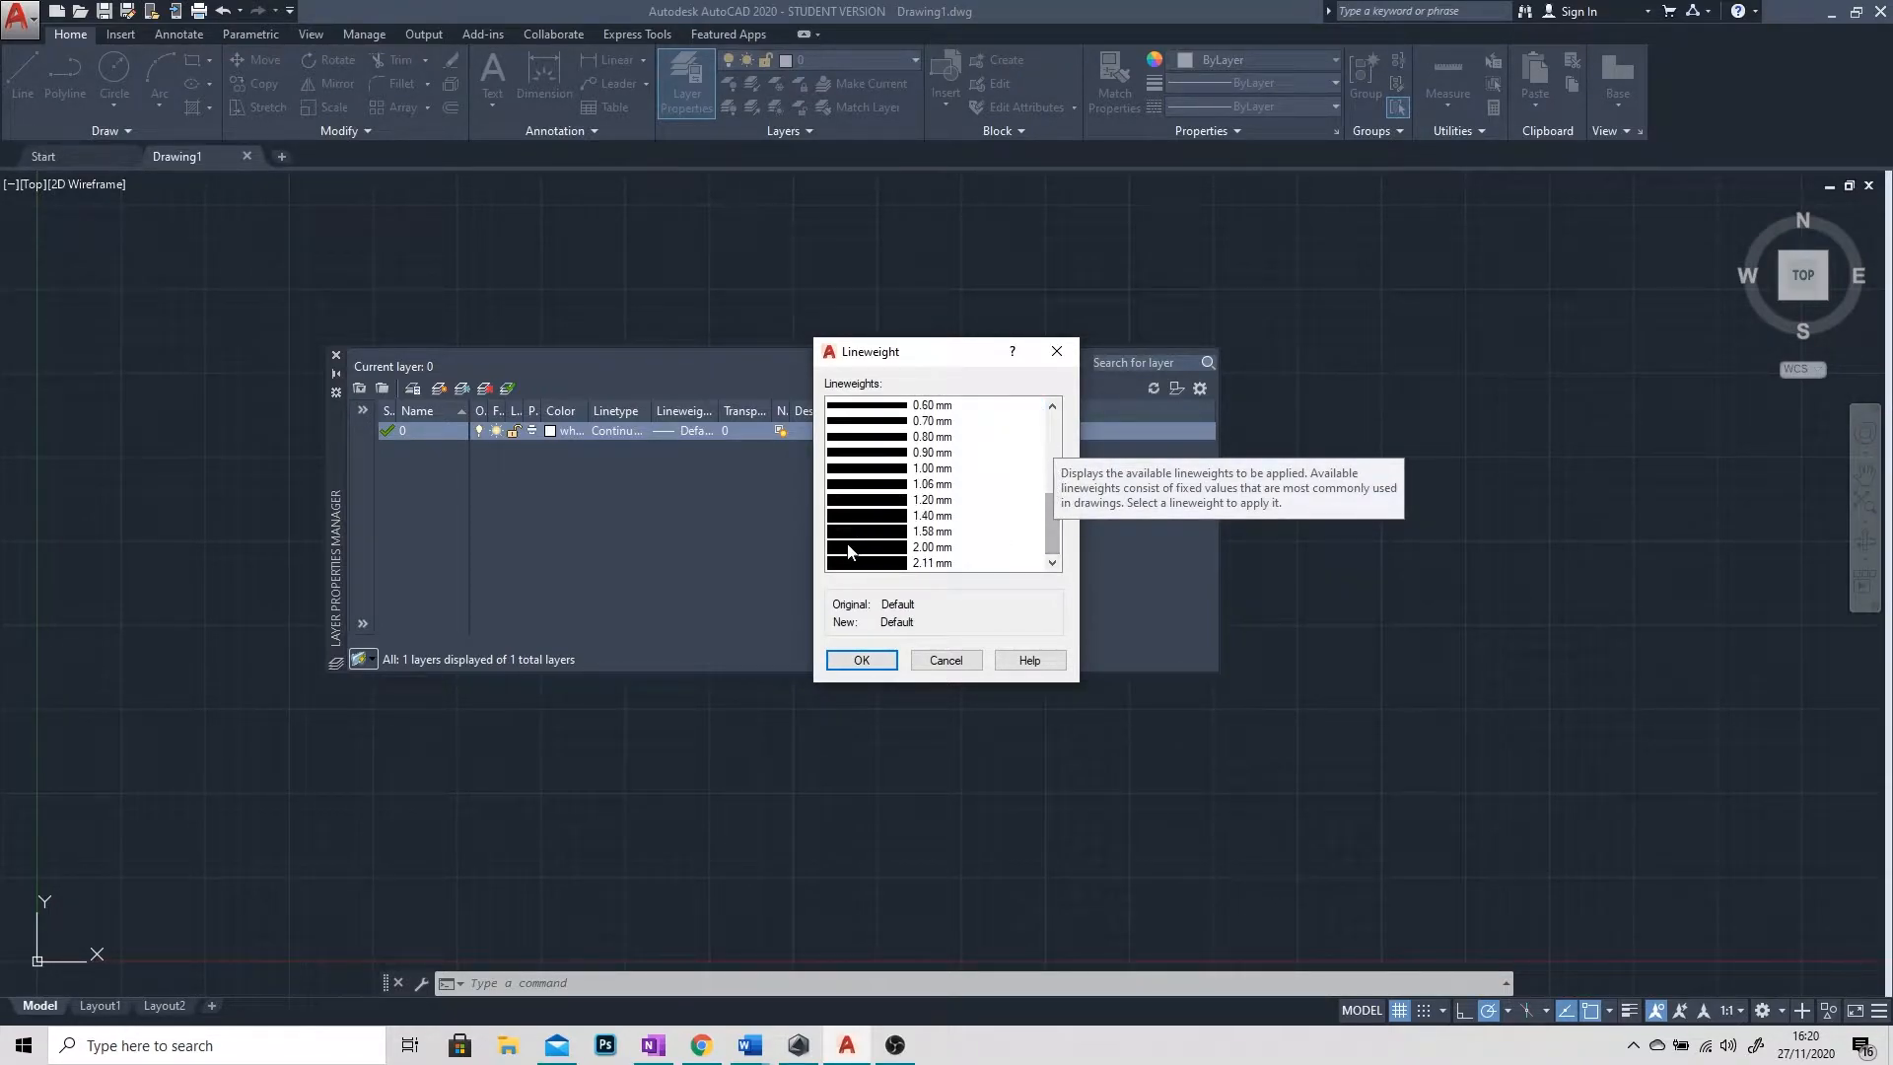
{"action": "left_click", "coordinate": [947, 661]}
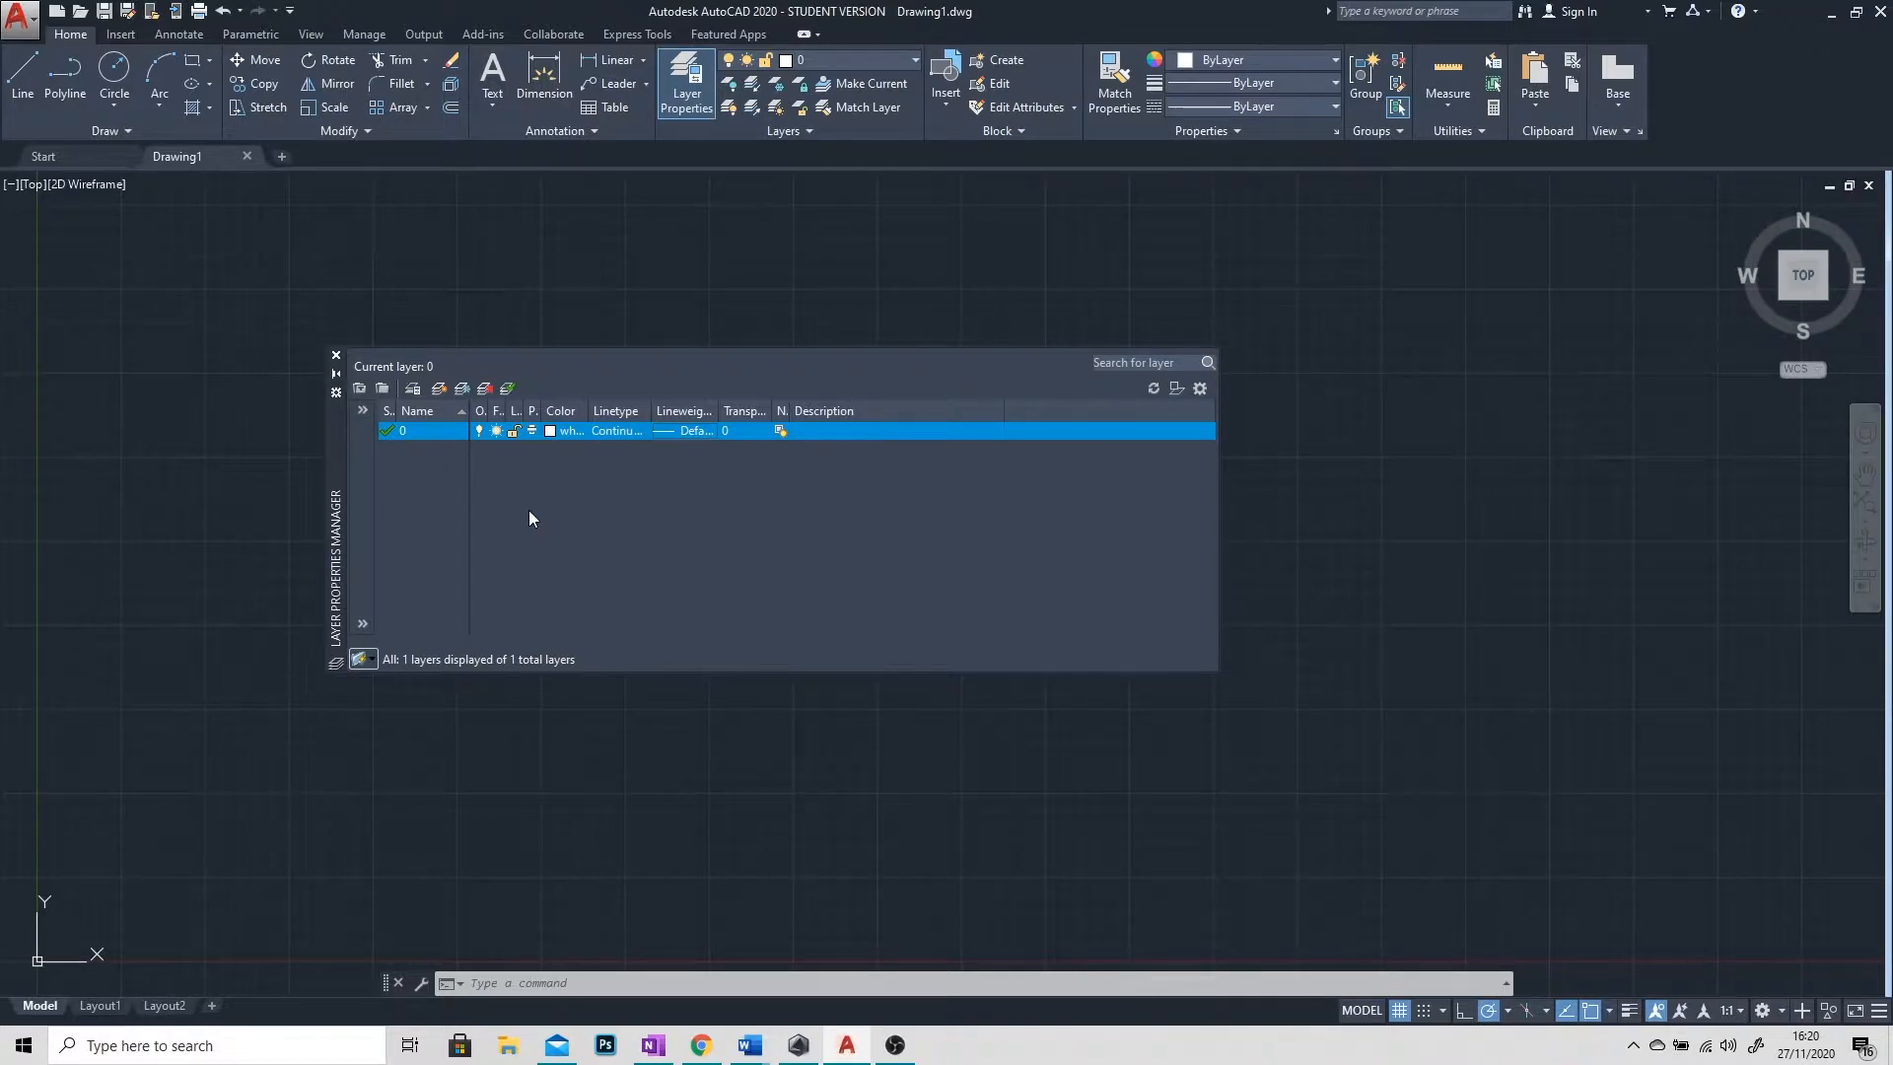
Step: Create two new layers named Ground Plan and Elevations
{"action": "left_click", "coordinate": [443, 391]}
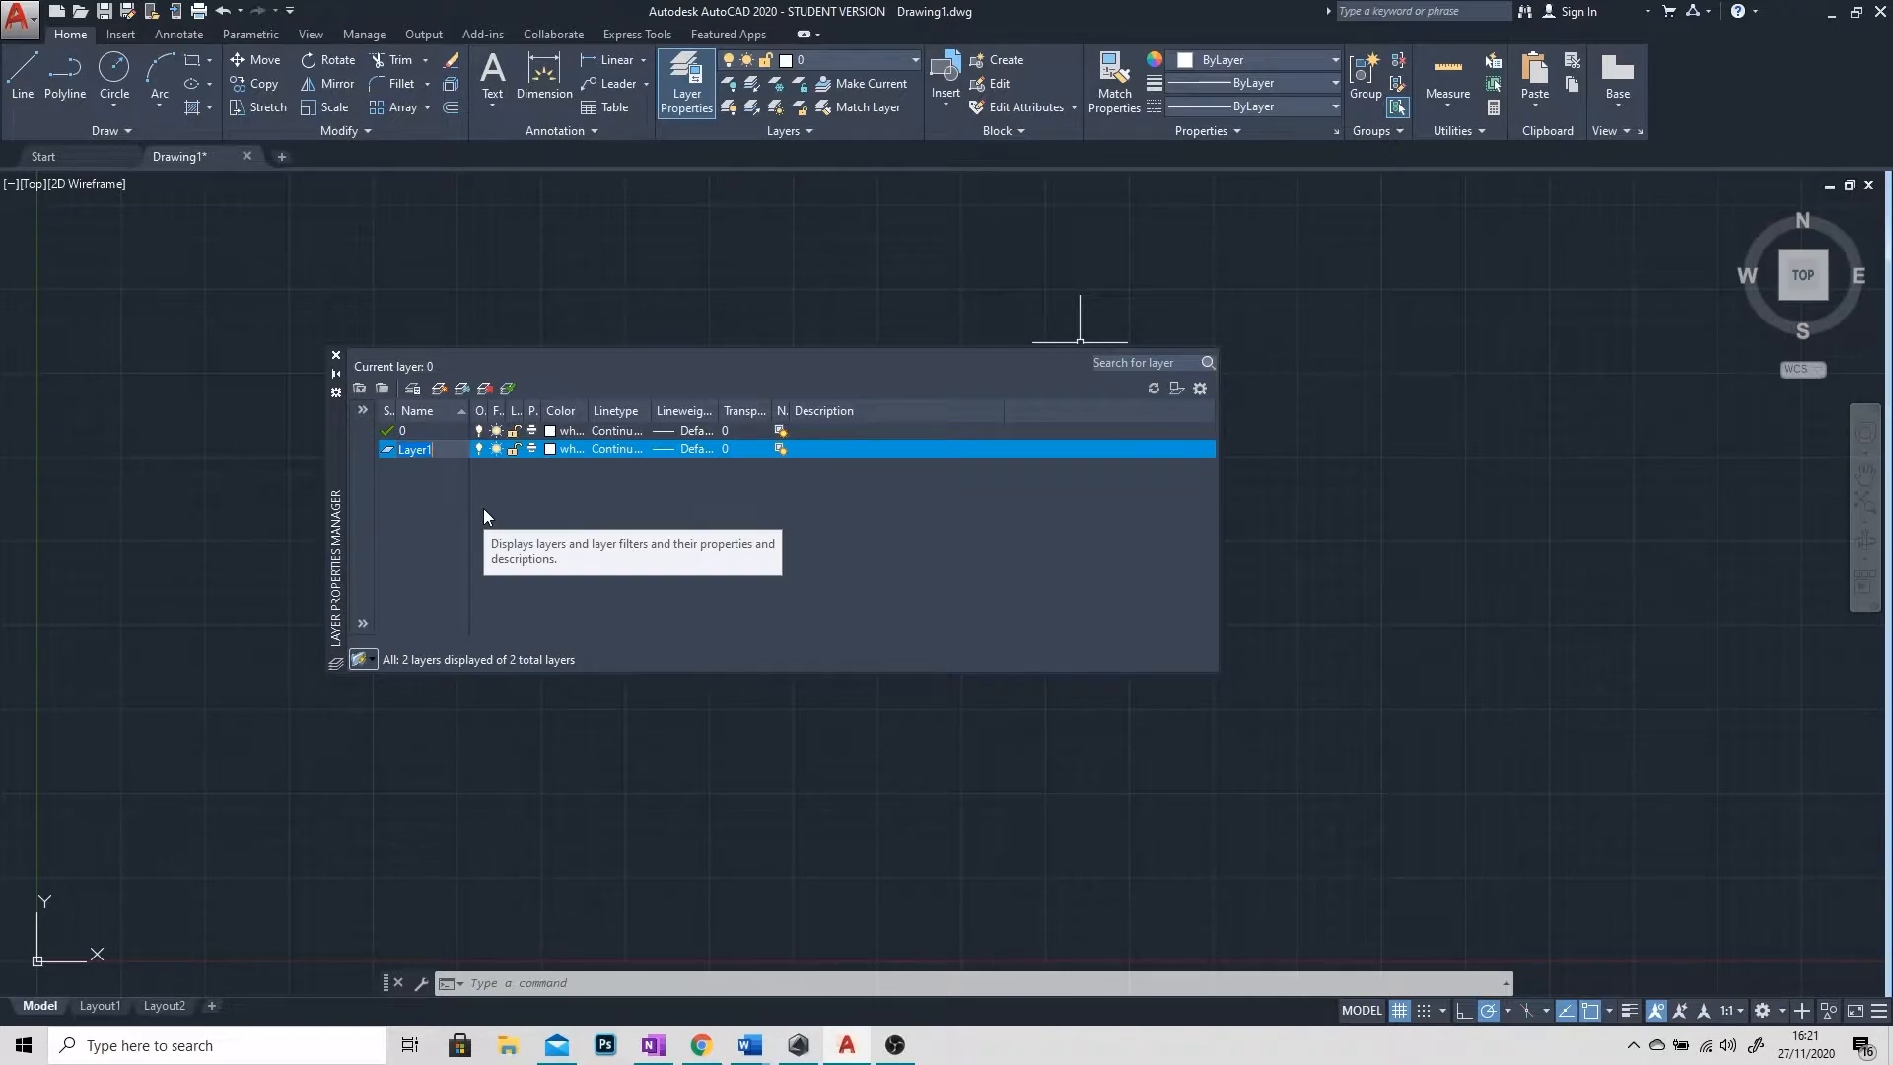
{"action": "type", "text": "Ground Plan"}
{"action": "left_click", "coordinate": [439, 389]}
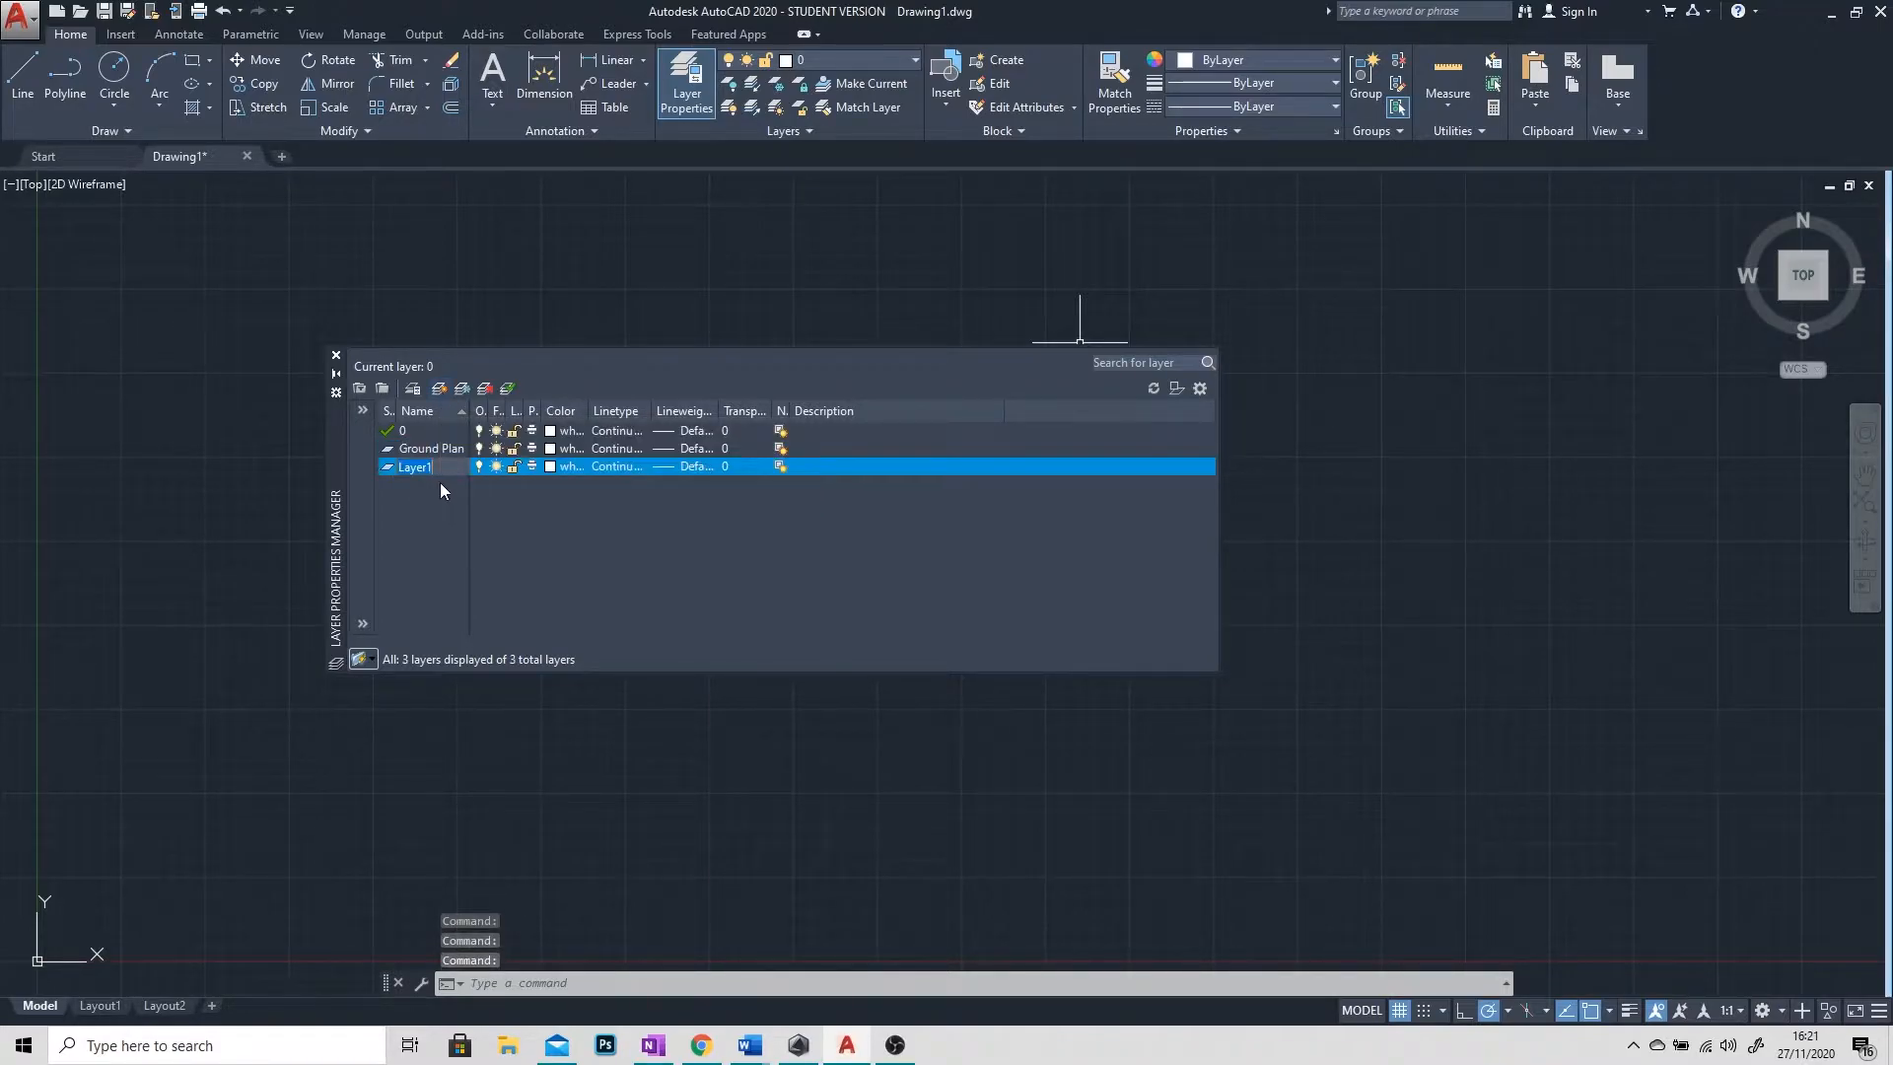
{"action": "type", "text": "Ele"}
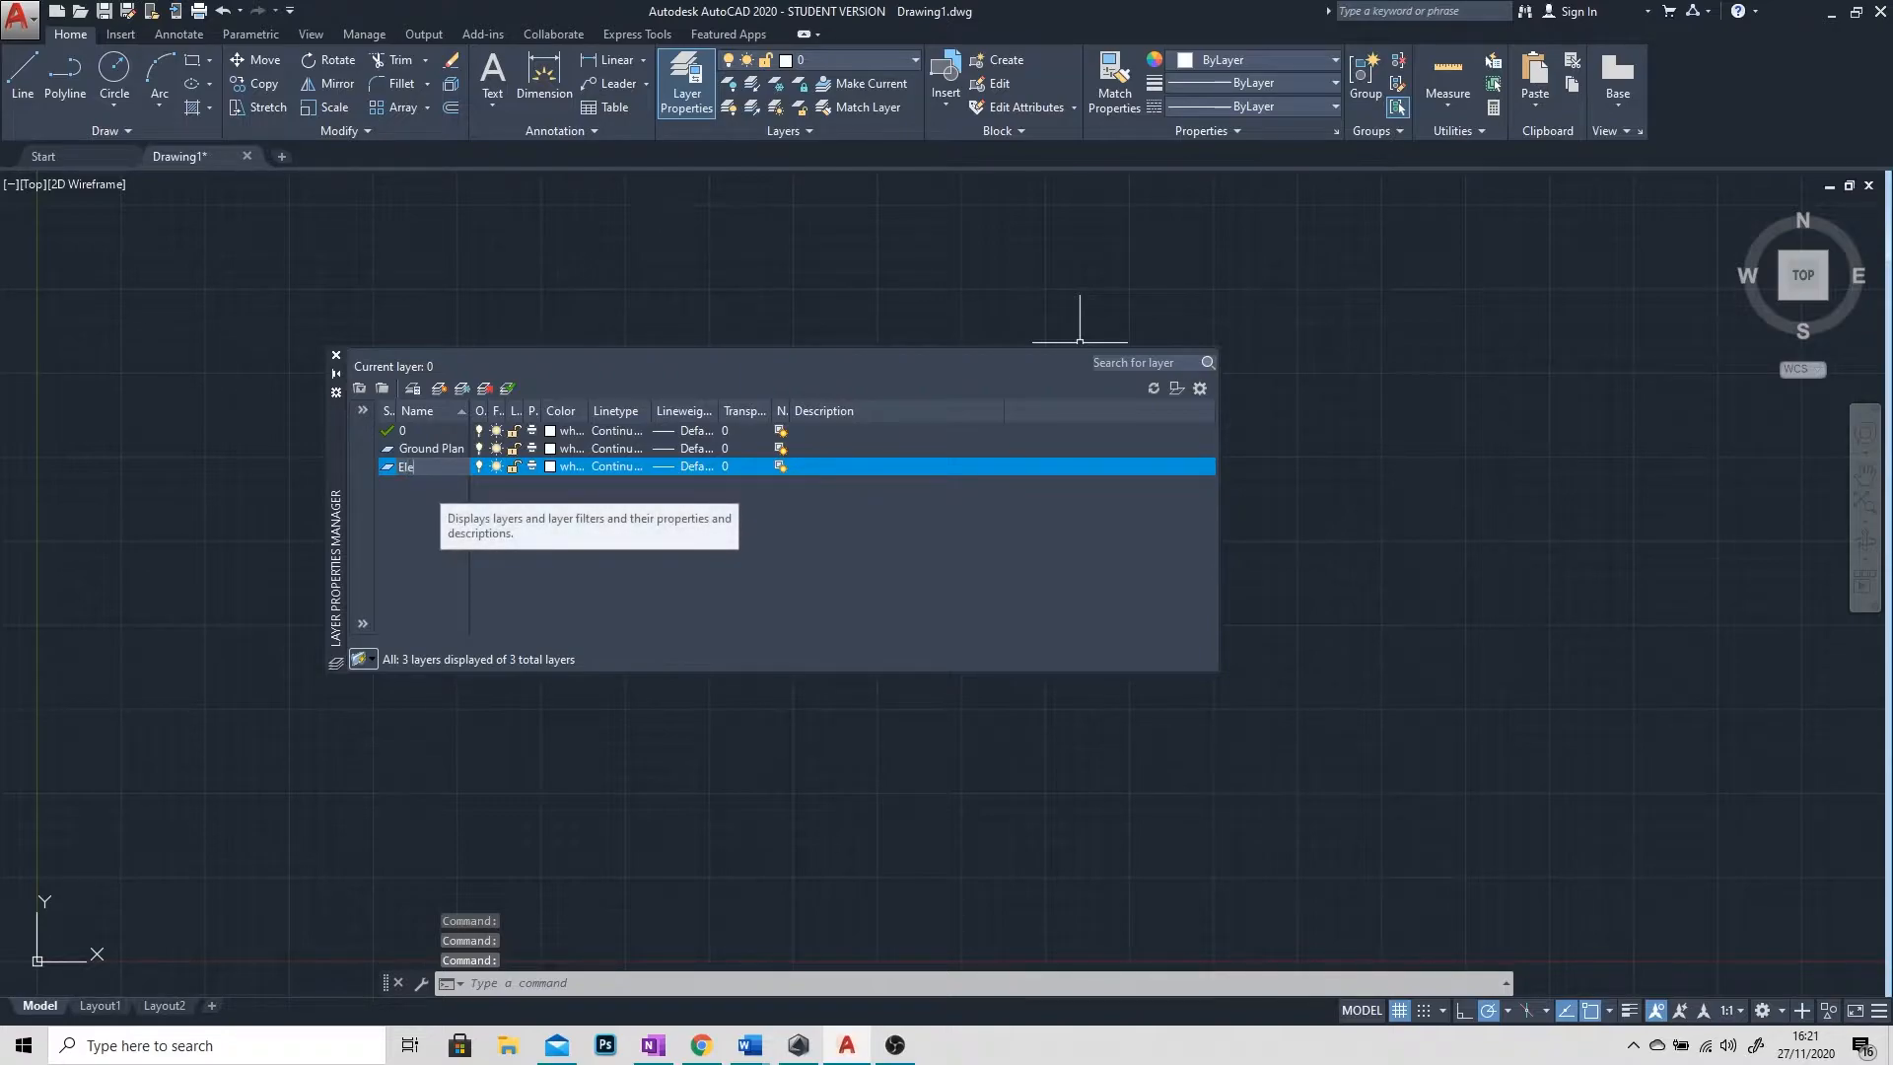
{"action": "type", "text": "vations"}
{"action": "key", "text": "Return"}
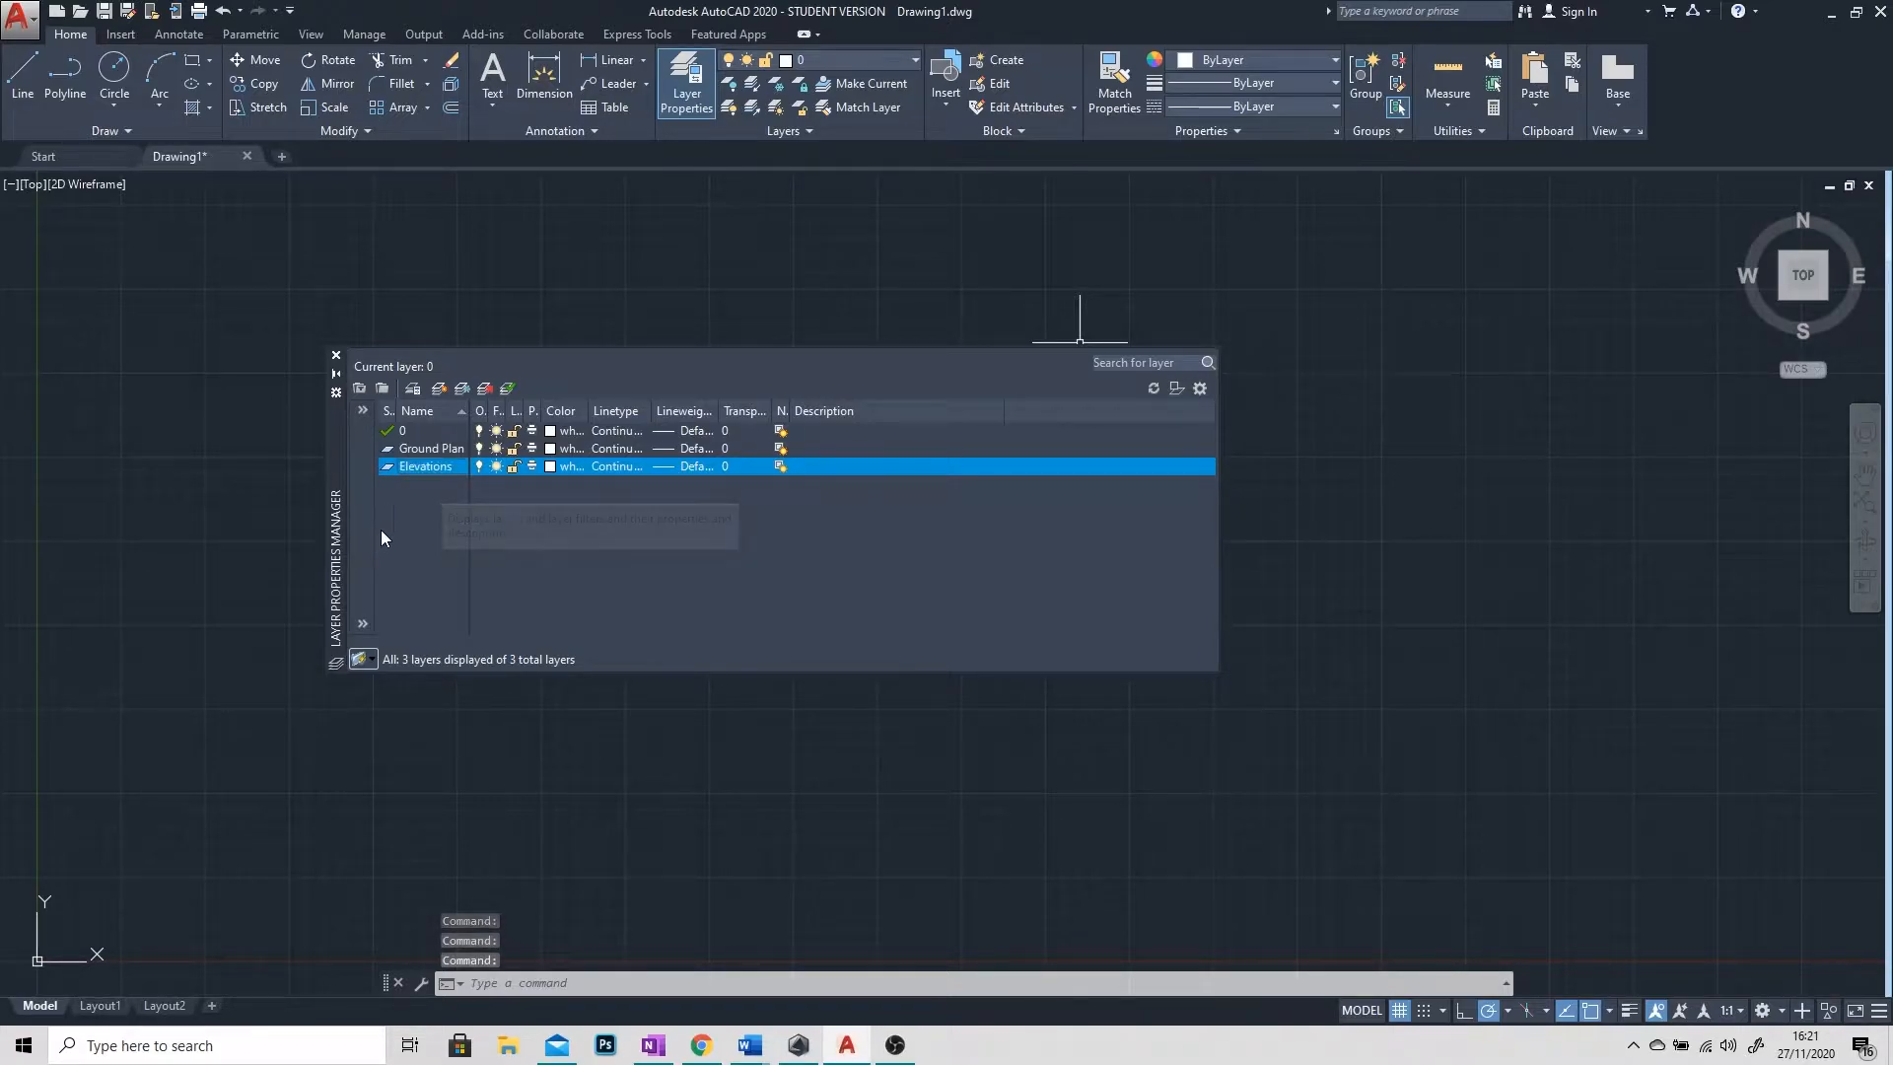
Step: Create two more layers named Detail and Dimensions
{"action": "left_click", "coordinate": [439, 388]}
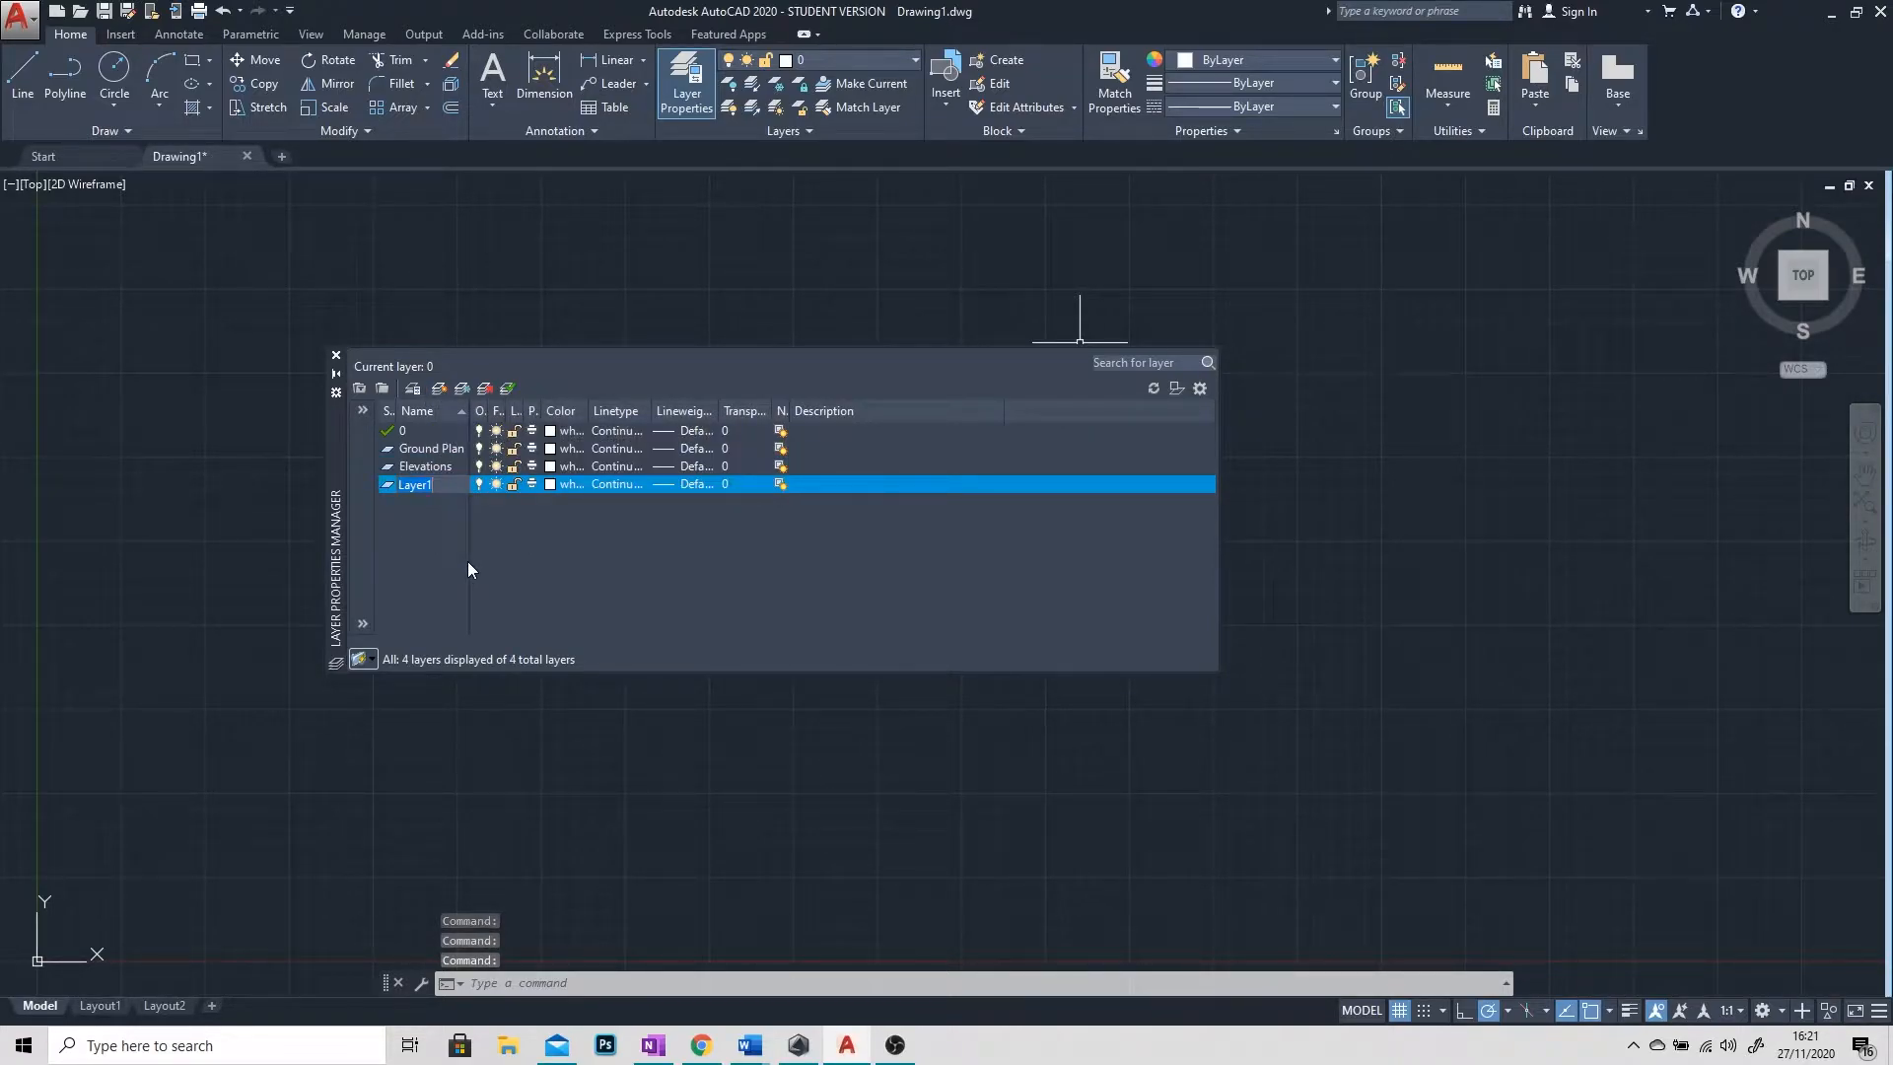
{"action": "type", "text": "Detail"}
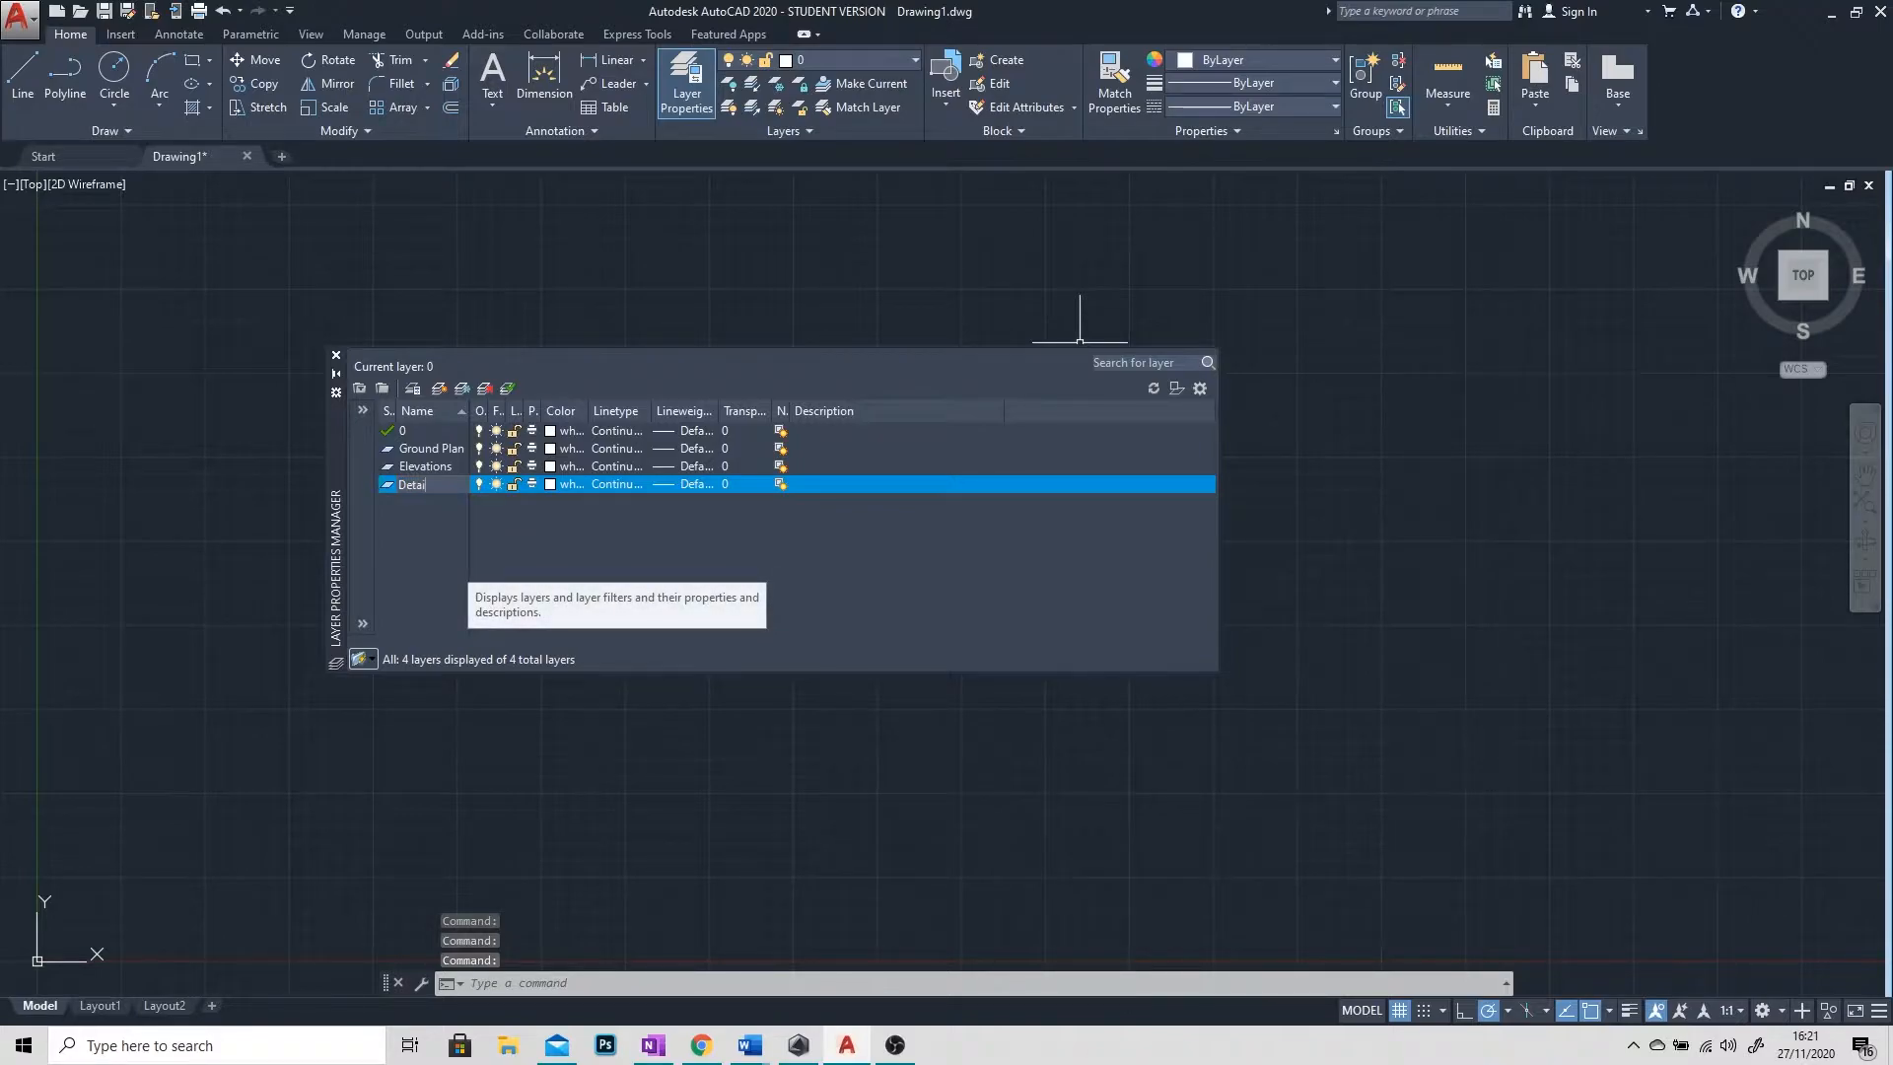
{"action": "key", "text": "Return"}
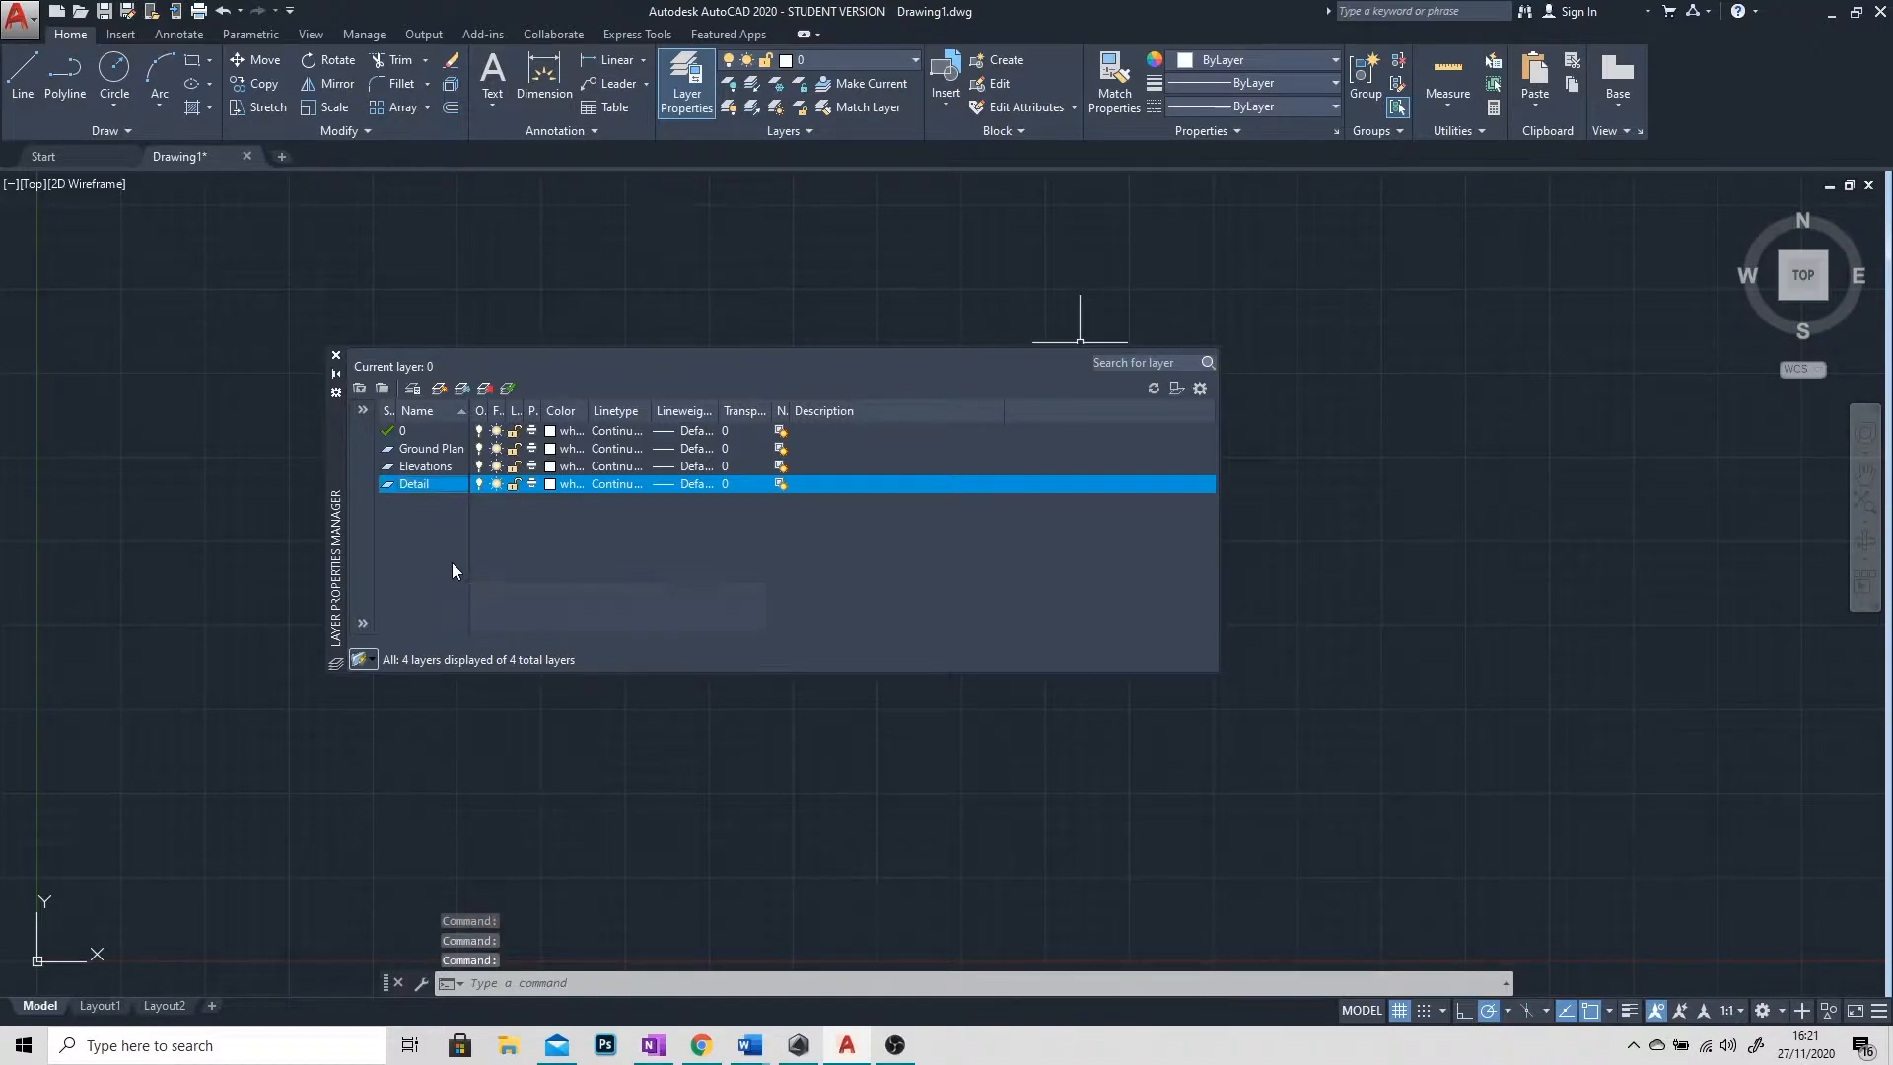
{"action": "left_click", "coordinate": [439, 389]}
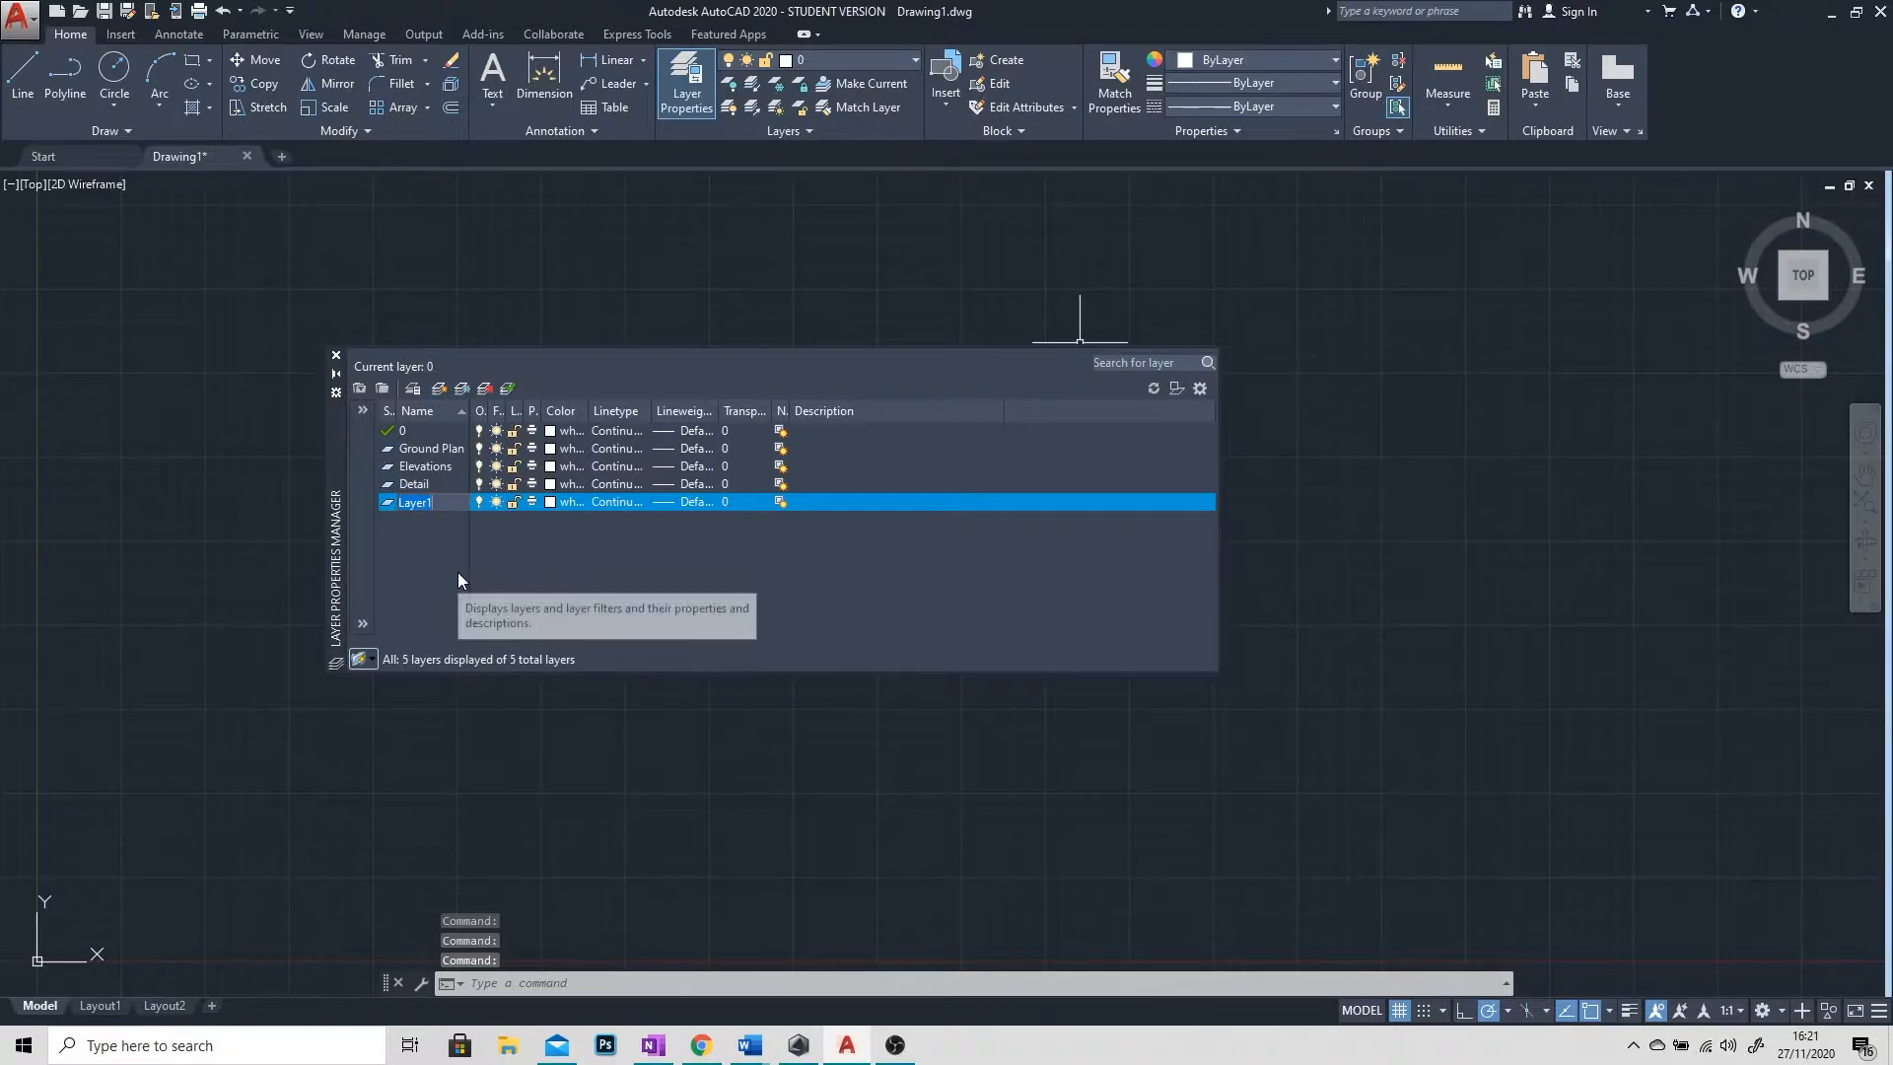
{"action": "type", "text": "Dim"}
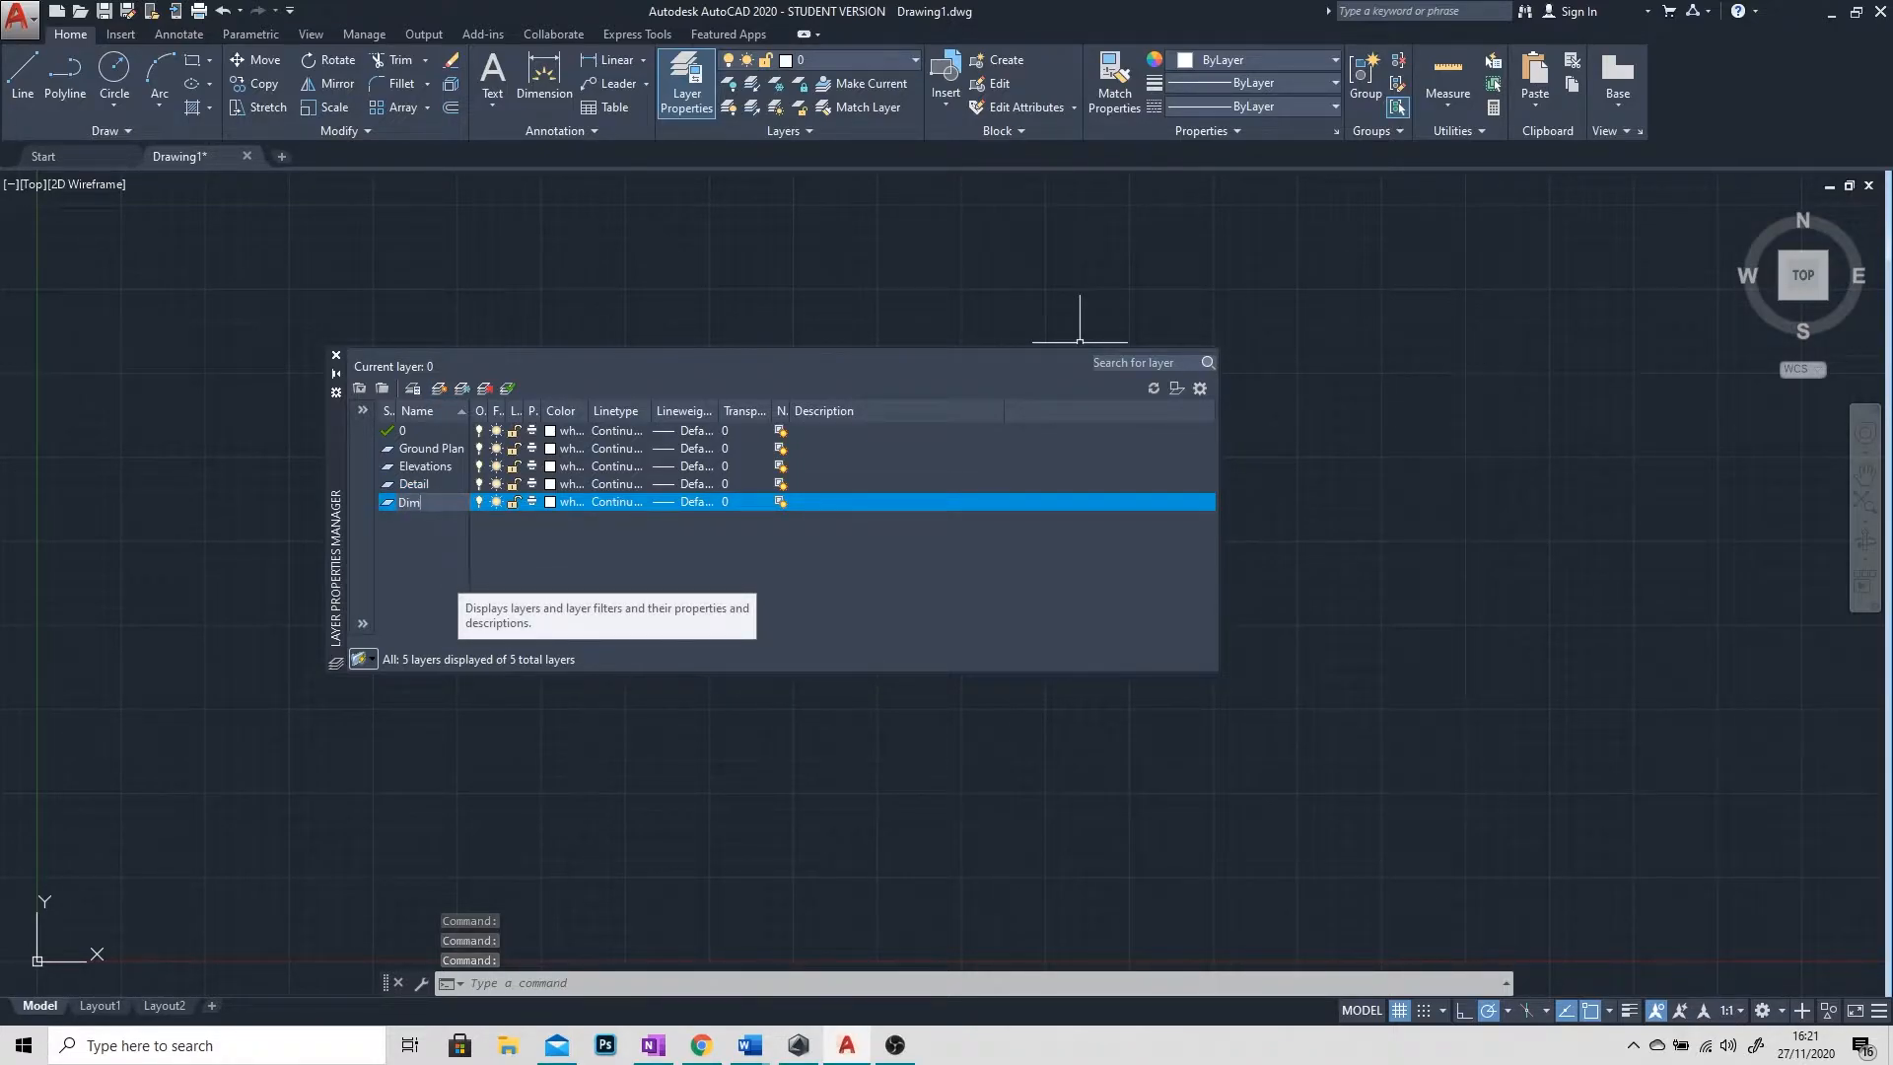
{"action": "type", "text": "ensions"}
{"action": "key", "text": "Return"}
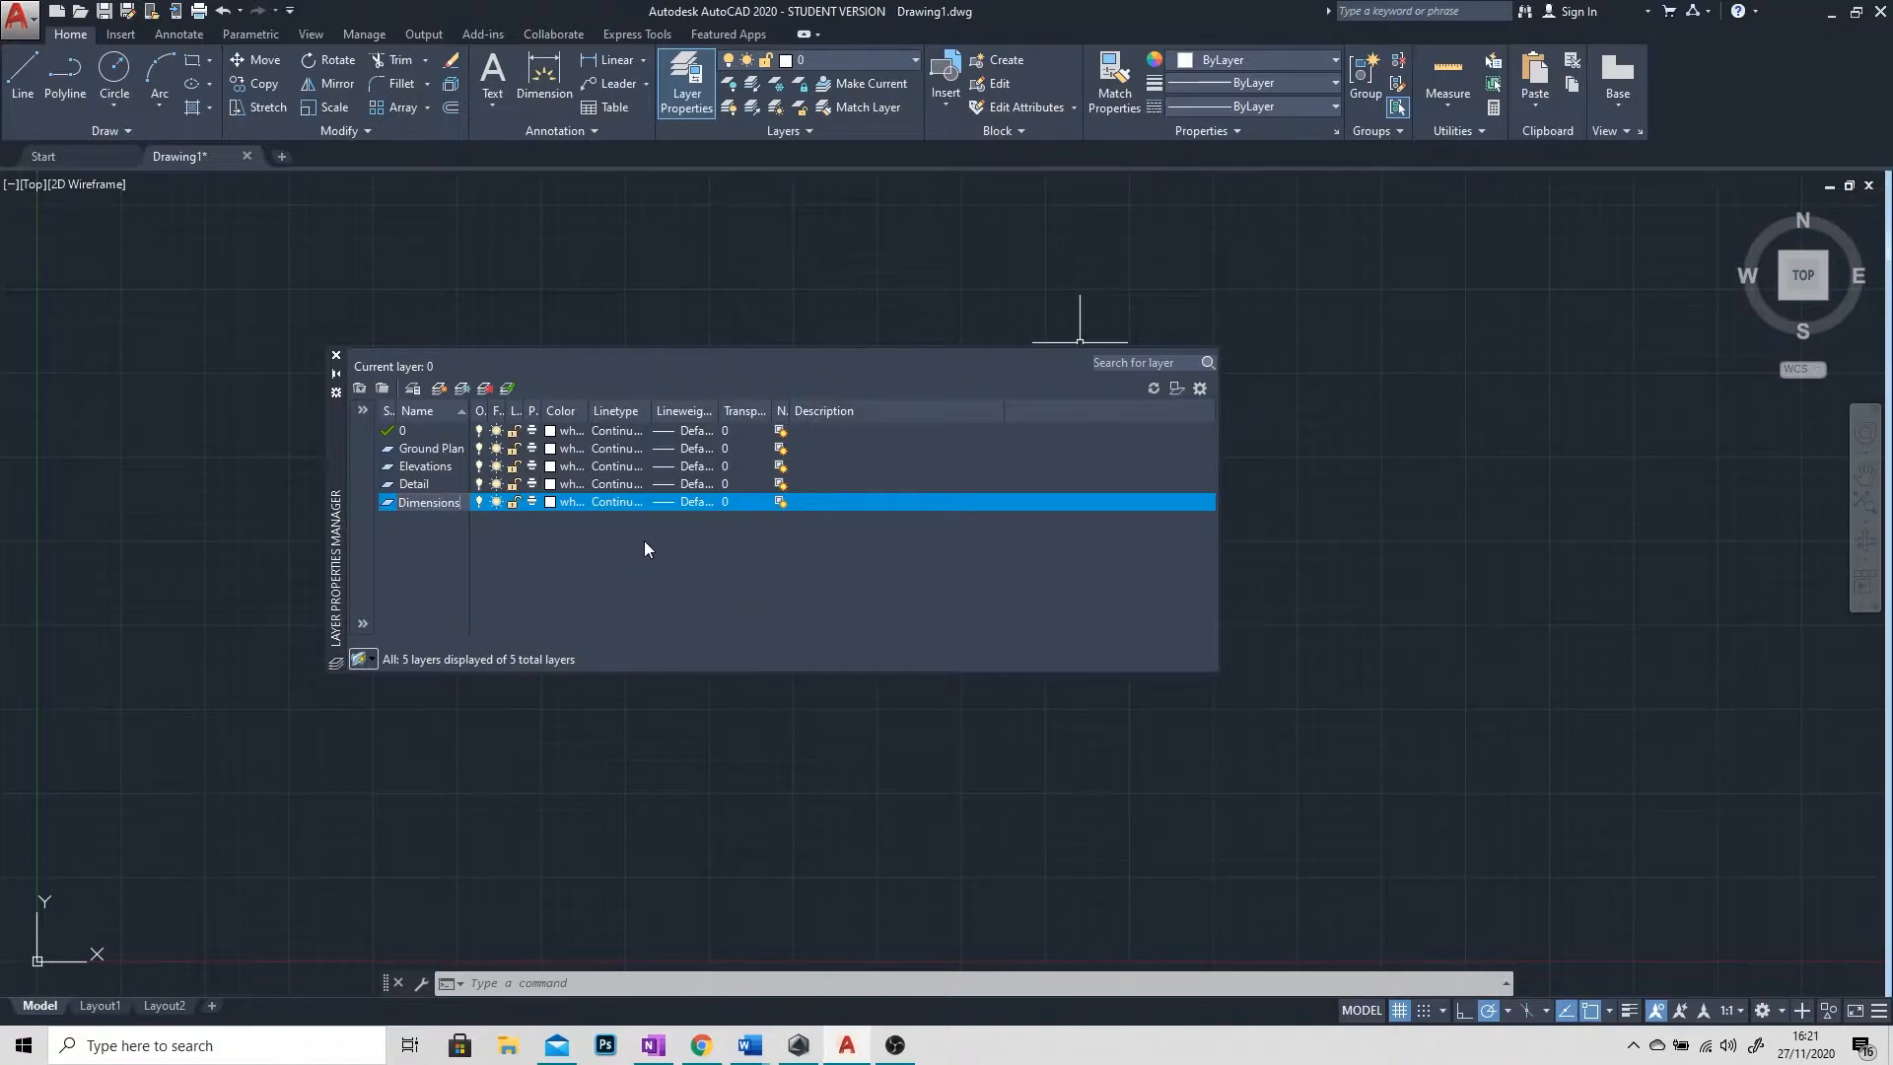
{"action": "left_click", "coordinate": [565, 562]}
Step: Set the Dimensions layer's colour to cyan, index colour 130
{"action": "left_click", "coordinate": [550, 500]}
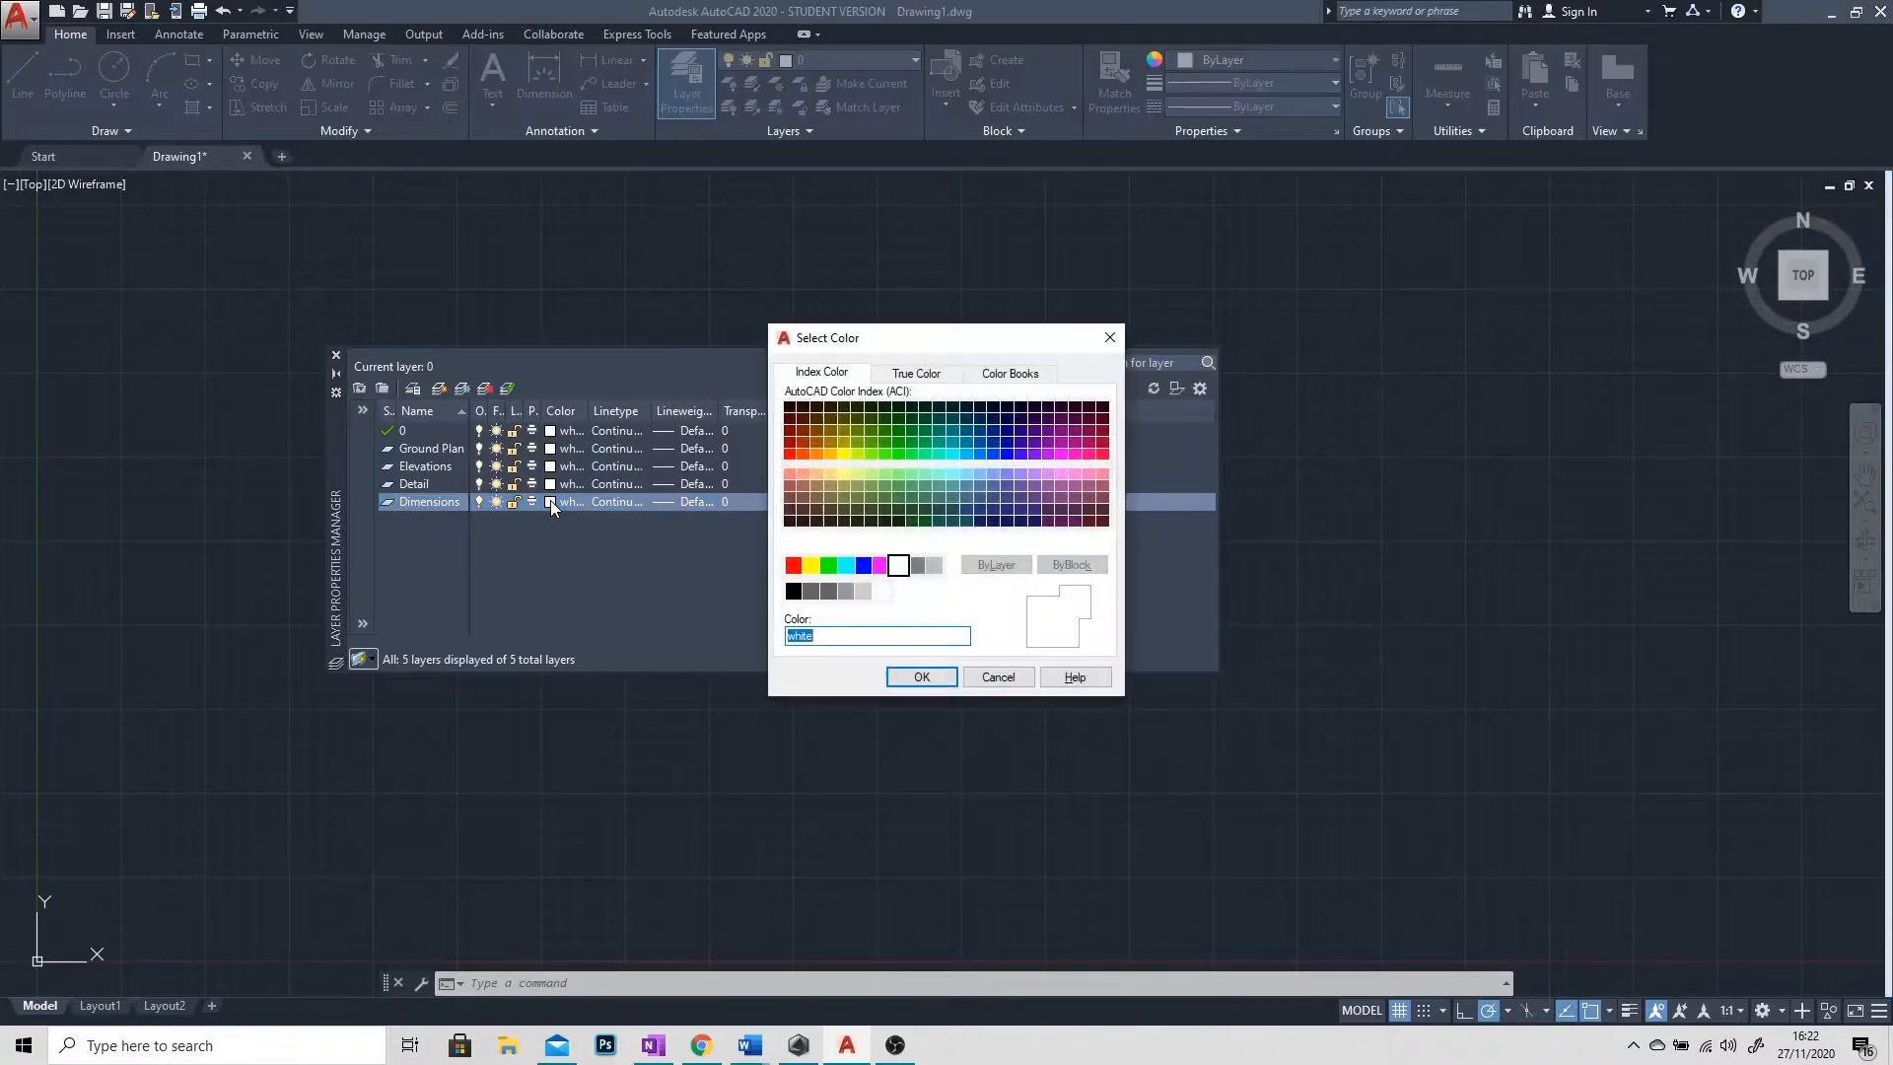
{"action": "left_click", "coordinate": [957, 454]}
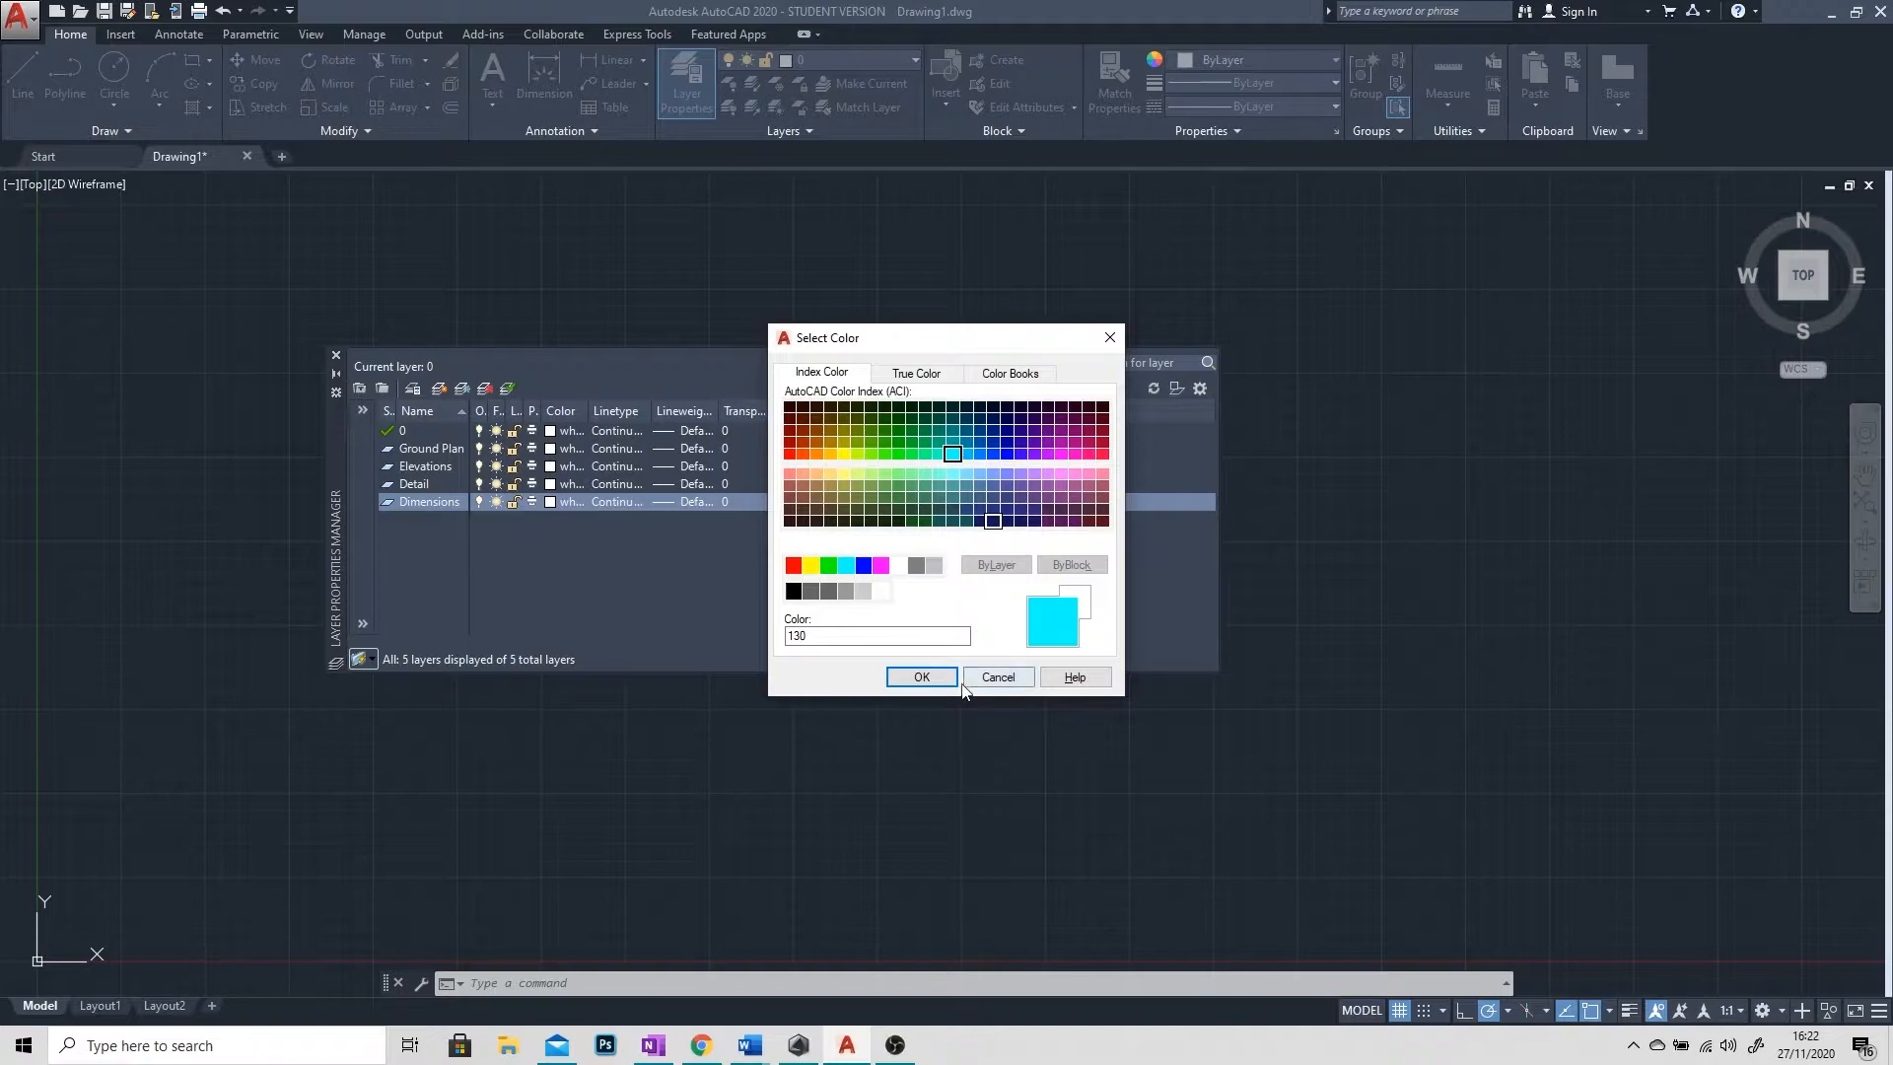
{"action": "left_click", "coordinate": [921, 677]}
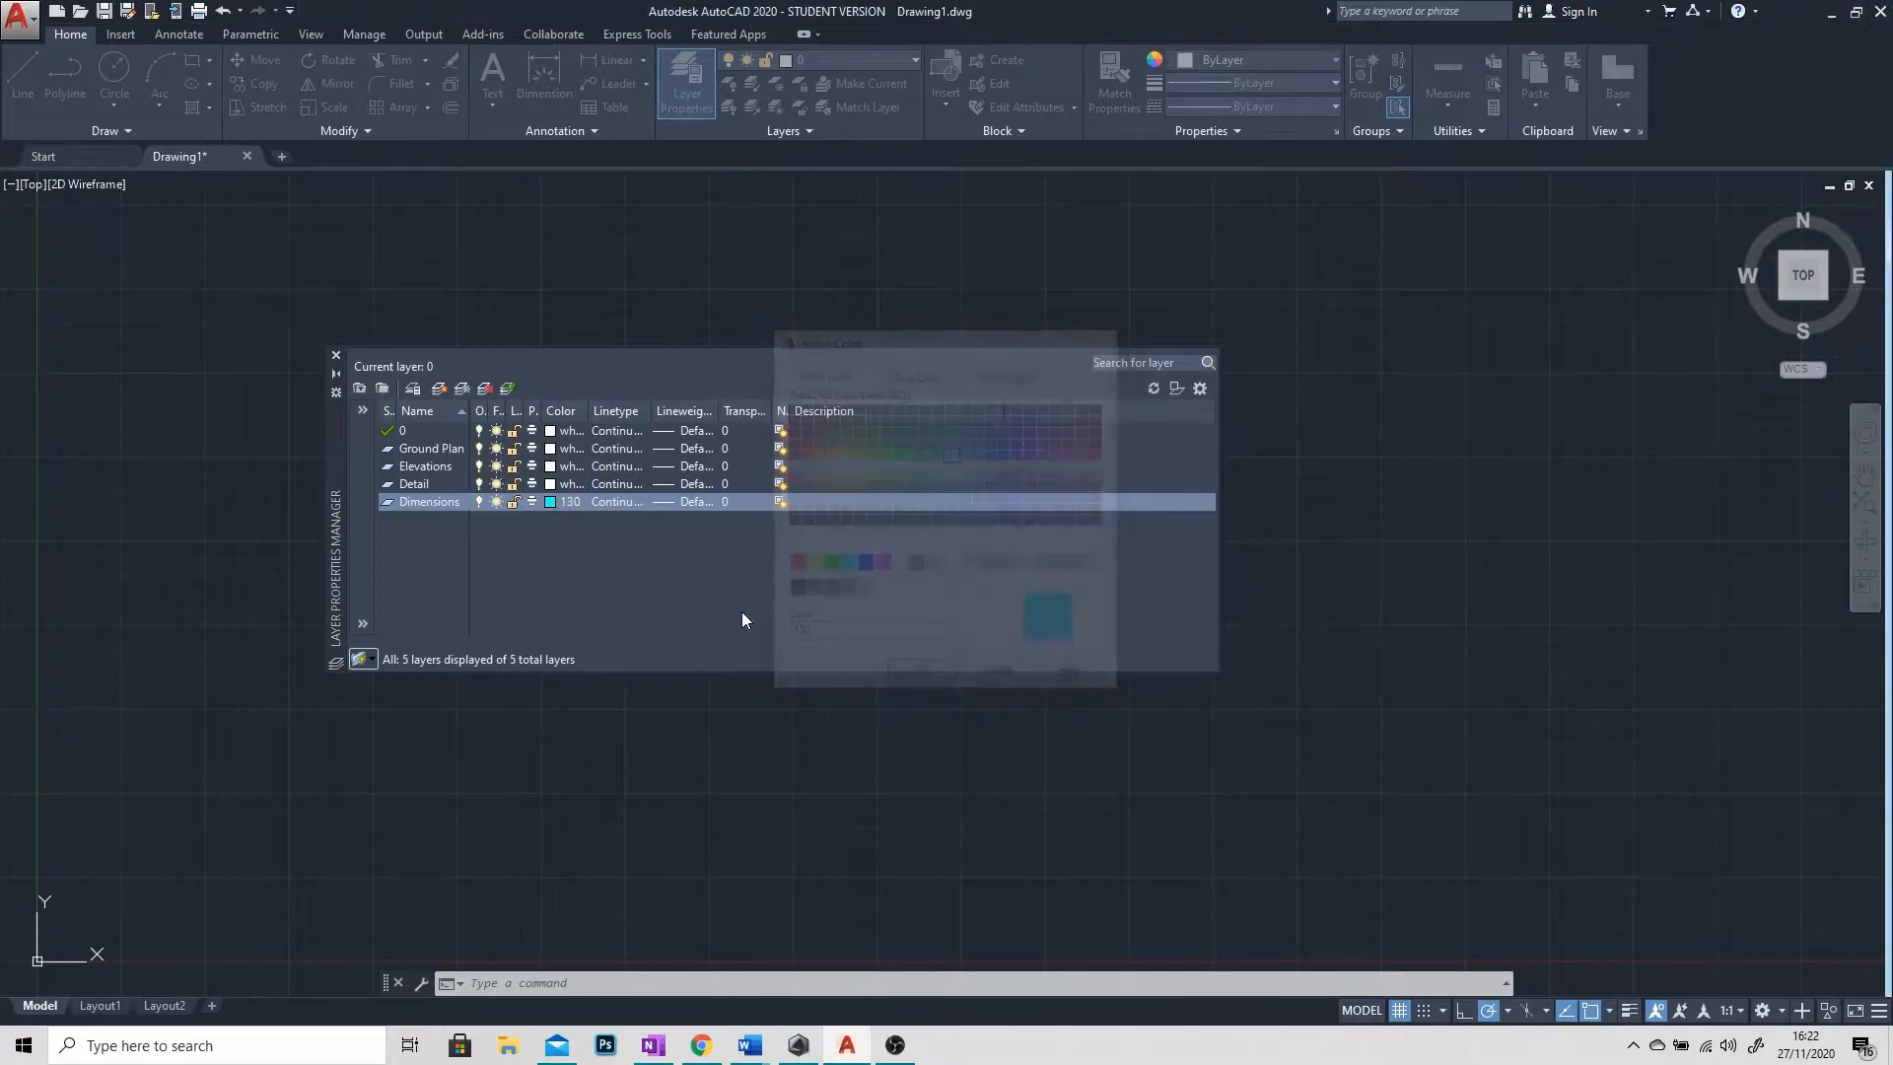
Step: Create a layer named Construction and set its colour to orange, index colour 40
{"action": "left_click", "coordinate": [438, 389]}
{"action": "type", "text": "Construction"}
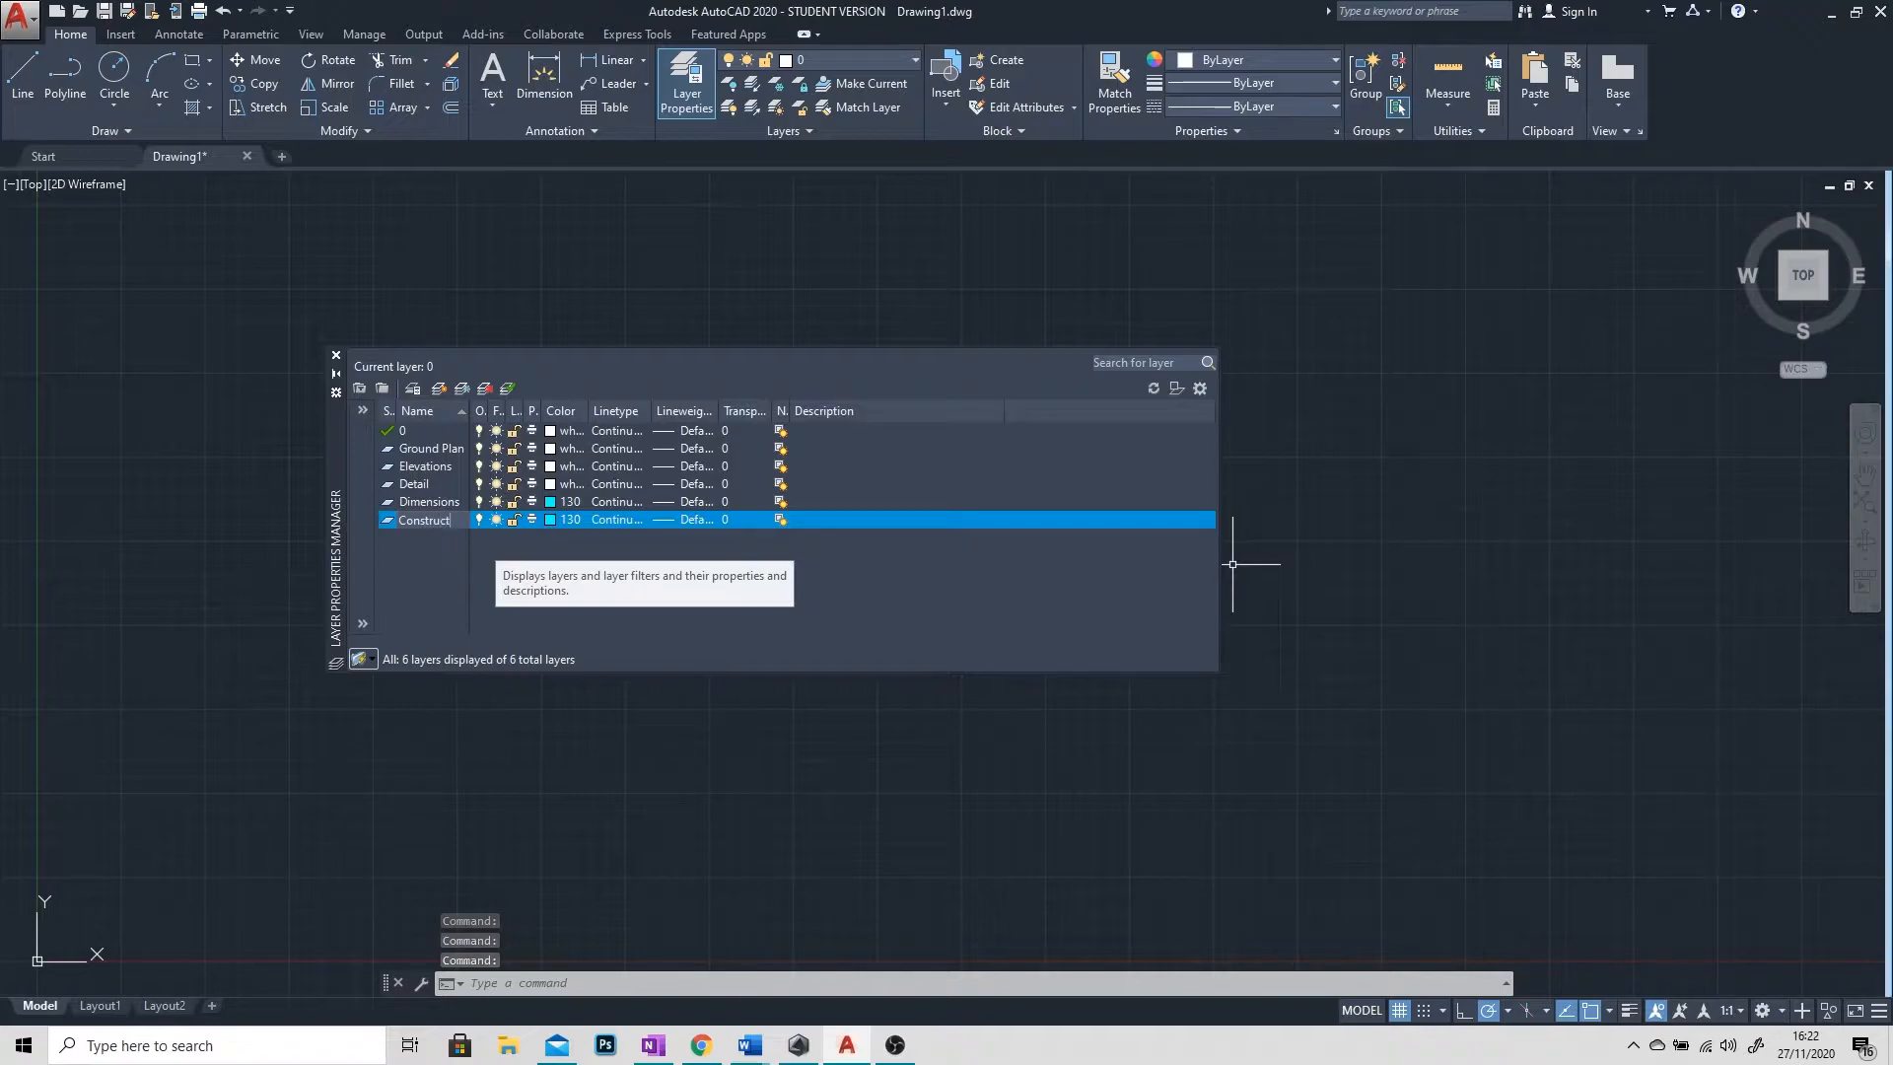
{"action": "key", "text": "Return"}
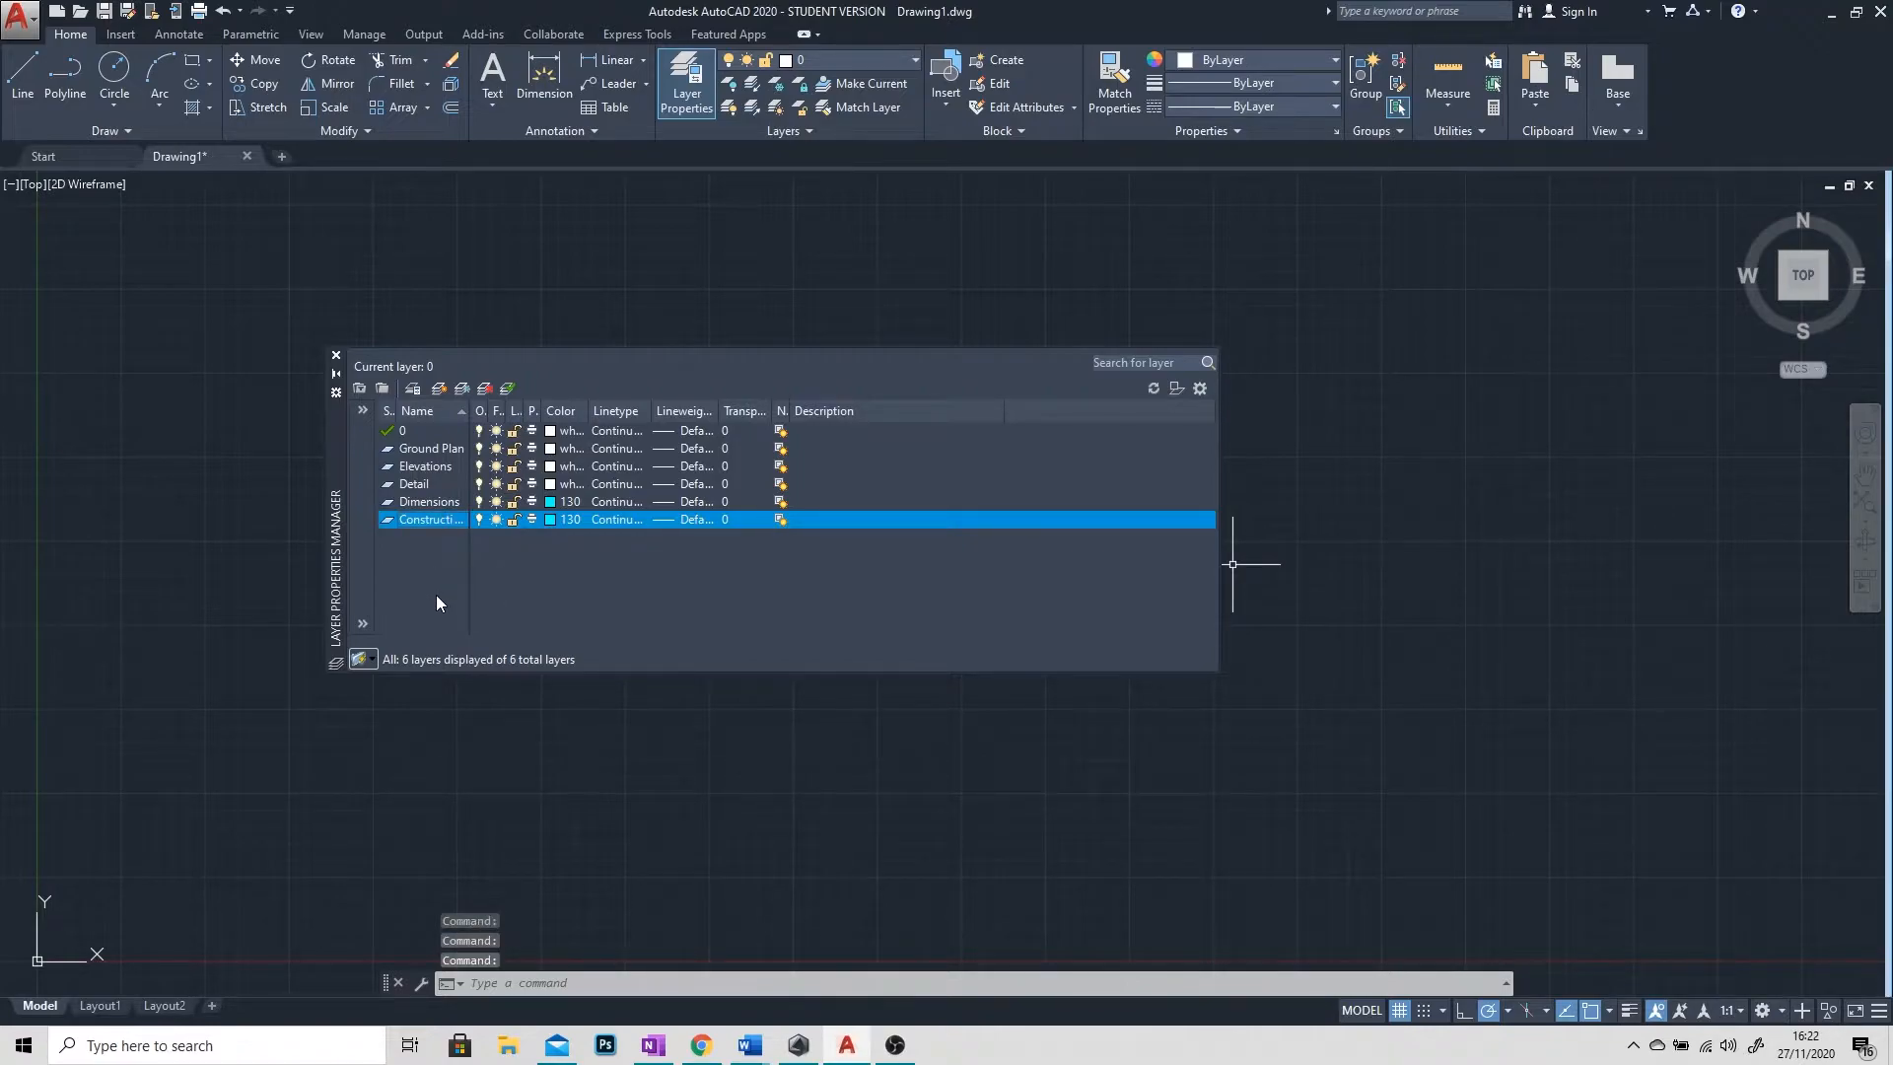
{"action": "left_click", "coordinate": [550, 520]}
{"action": "left_click", "coordinate": [830, 453]}
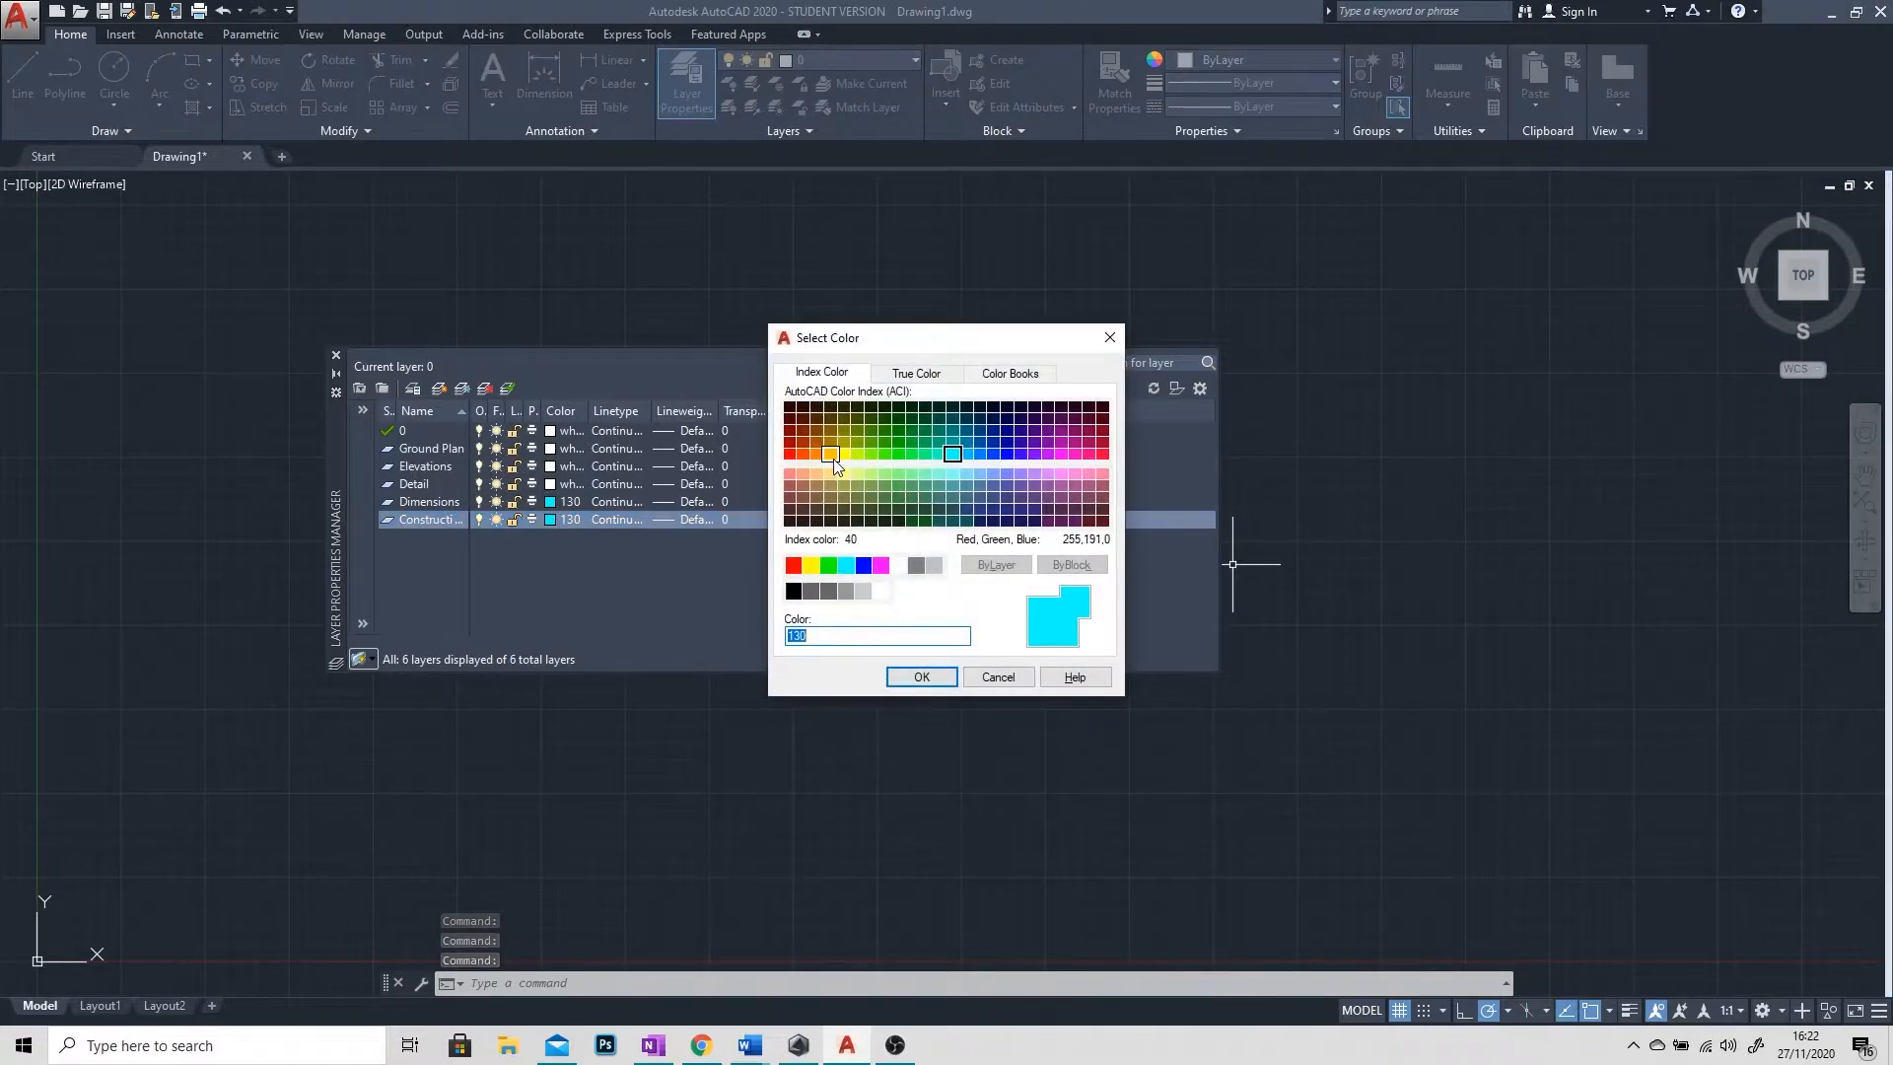
{"action": "left_click", "coordinate": [921, 676]}
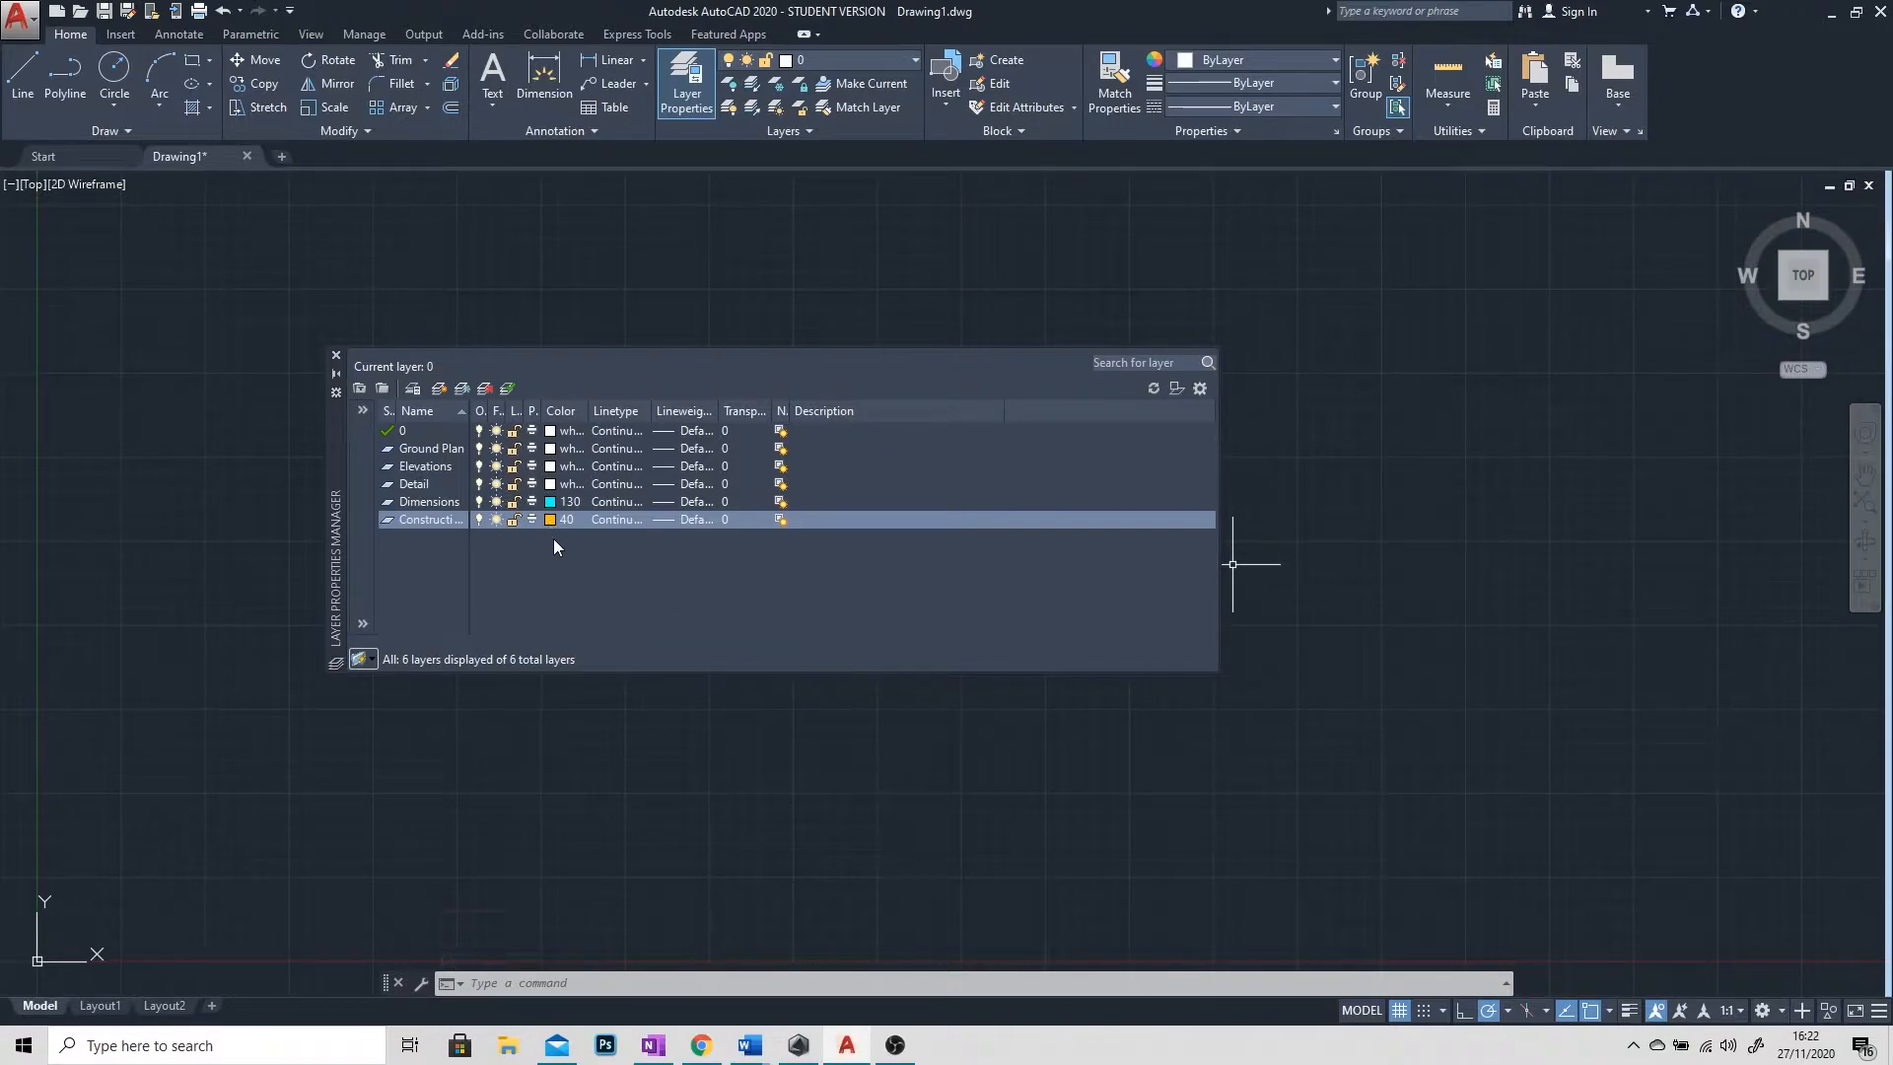
{"action": "left_click", "coordinate": [549, 576]}
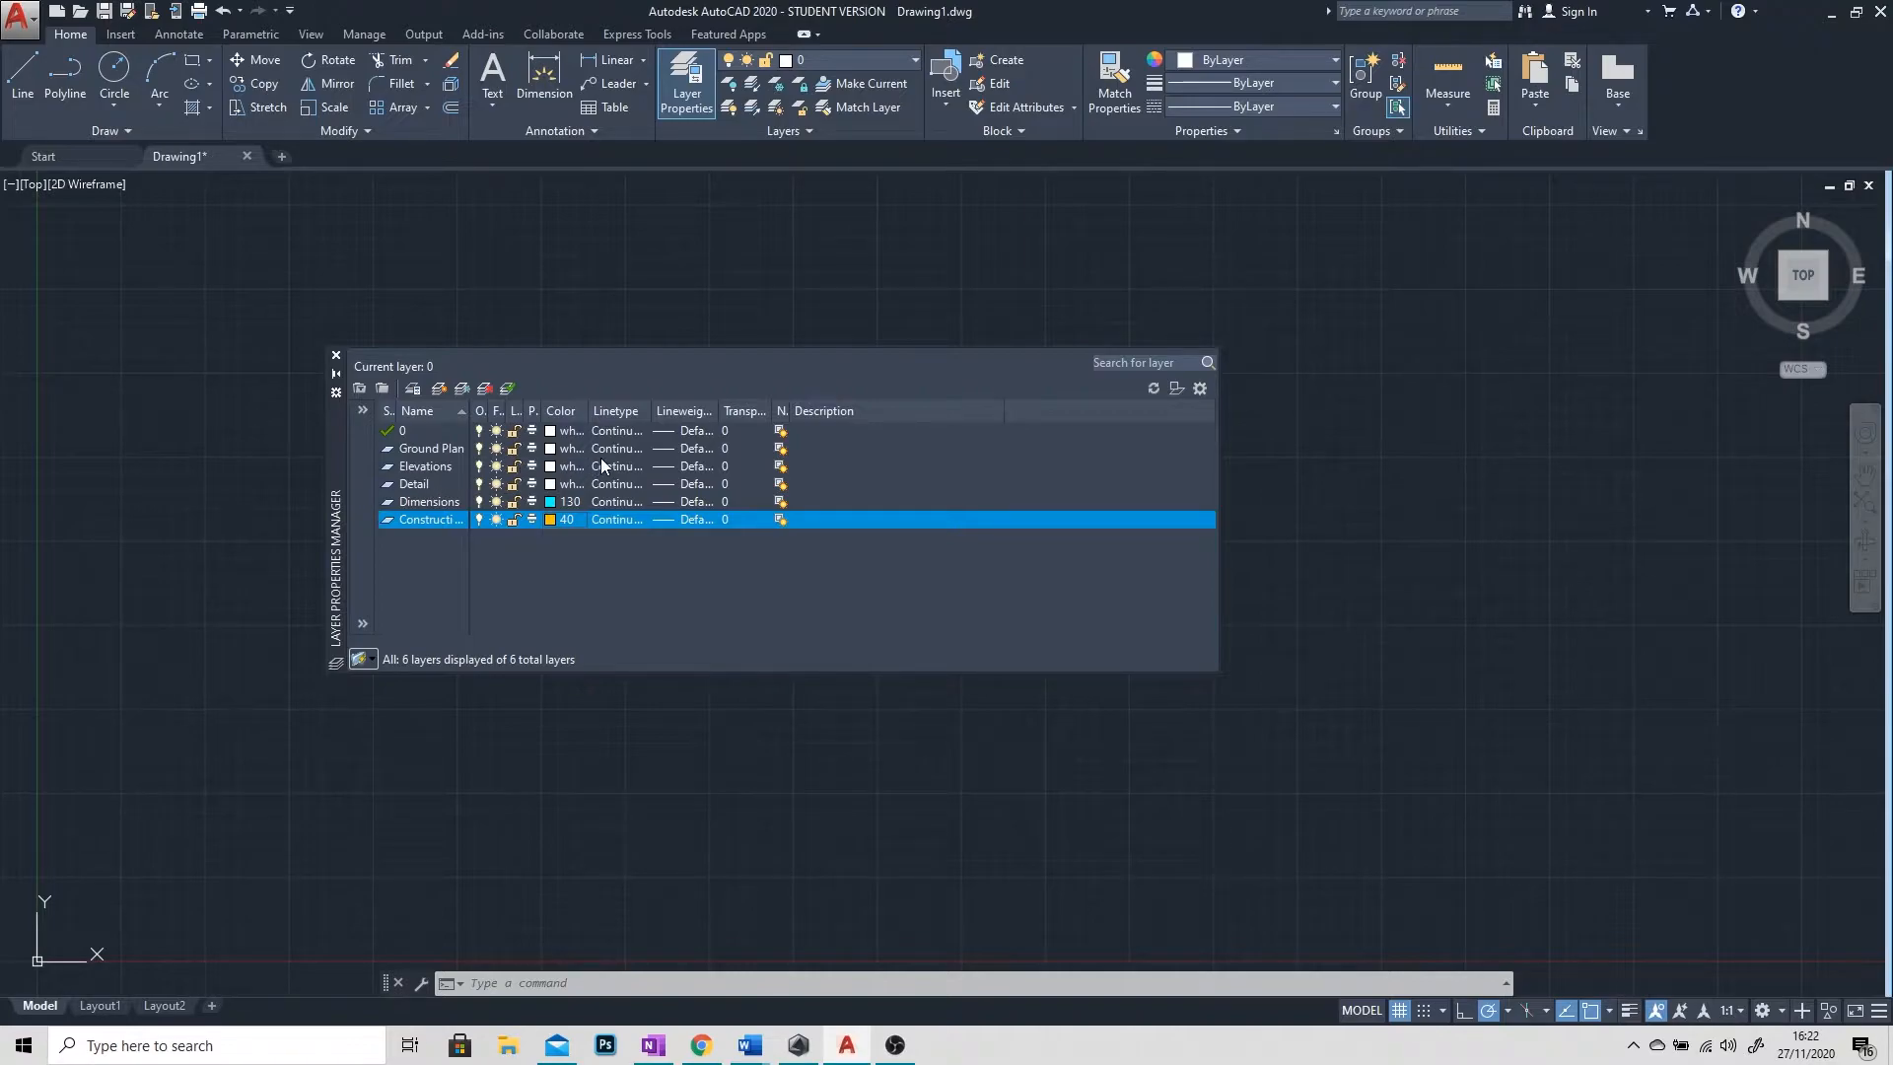
Step: Set the Ground Plan layer's lineweight to 0.50 mm
{"action": "left_click", "coordinate": [688, 447]}
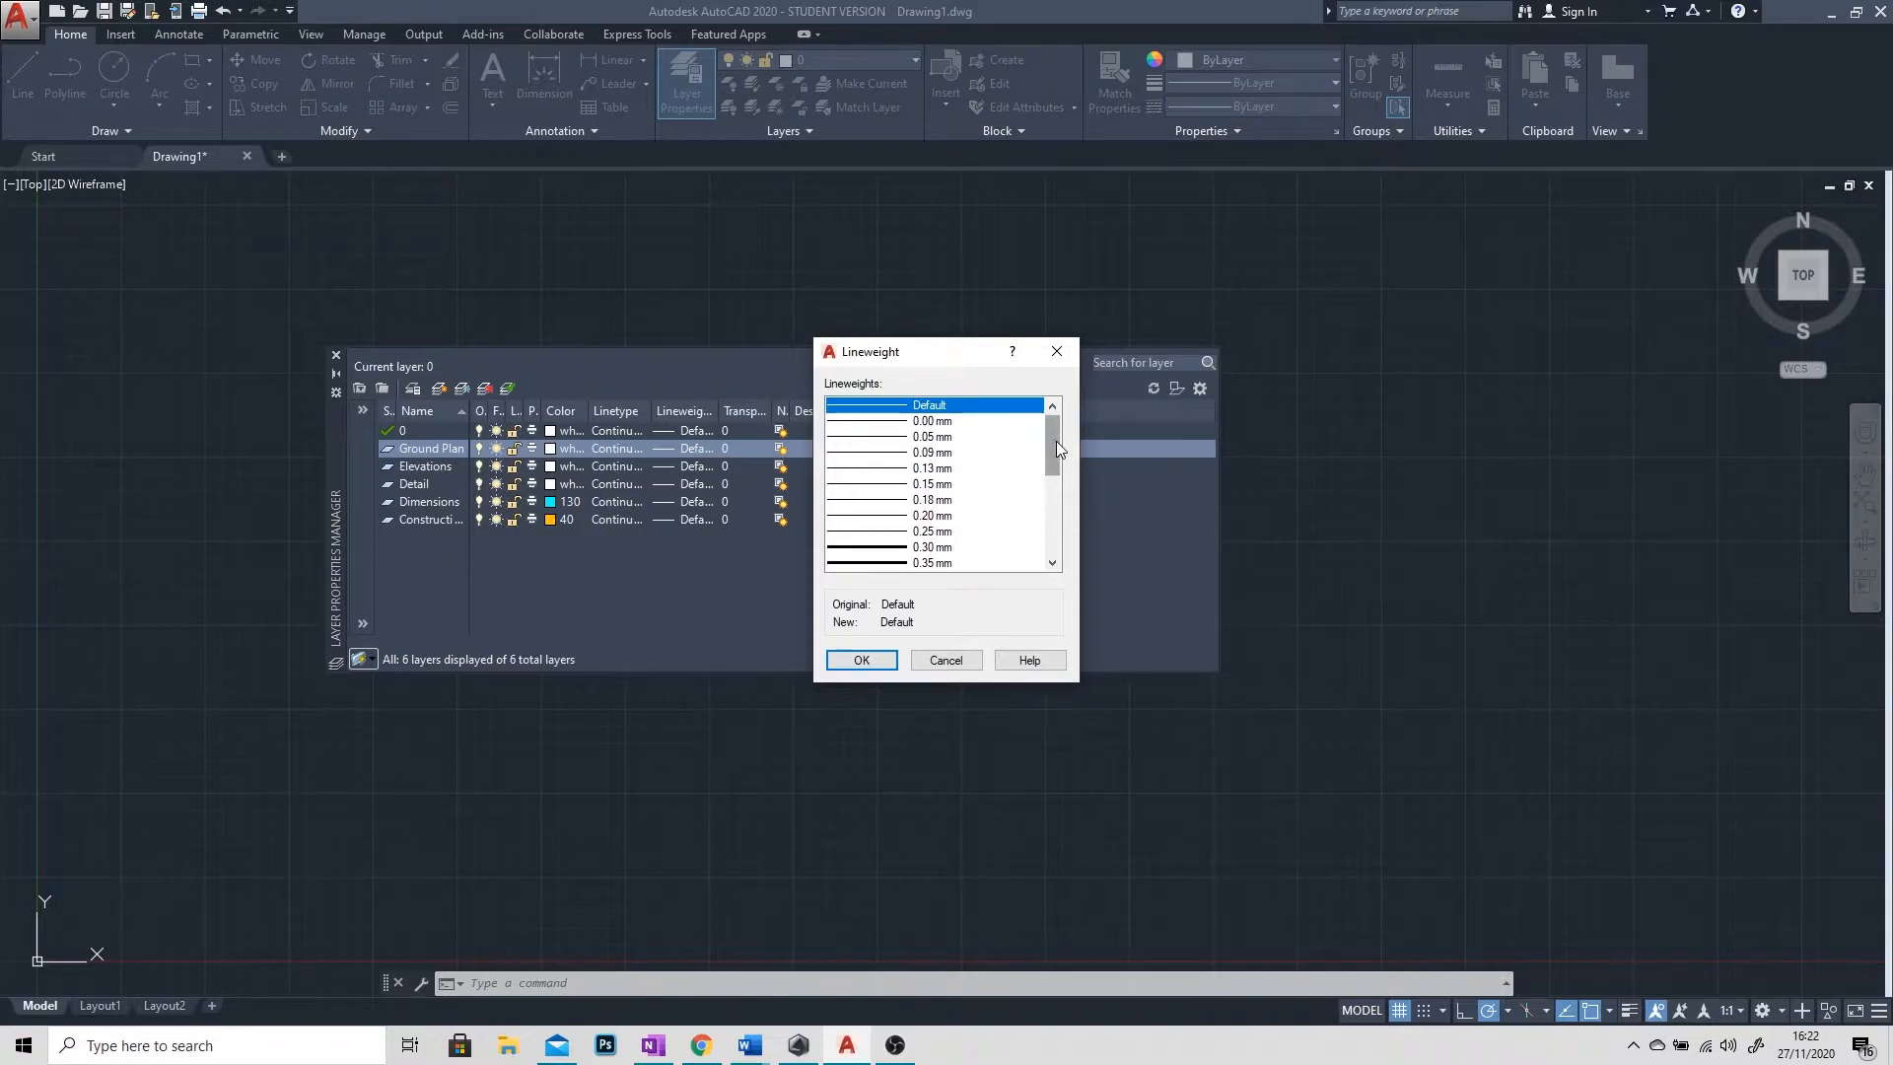
{"action": "left_click_drag", "start_coordinate": [1056, 439], "coordinate": [1055, 456]}
{"action": "left_click", "coordinate": [882, 532]}
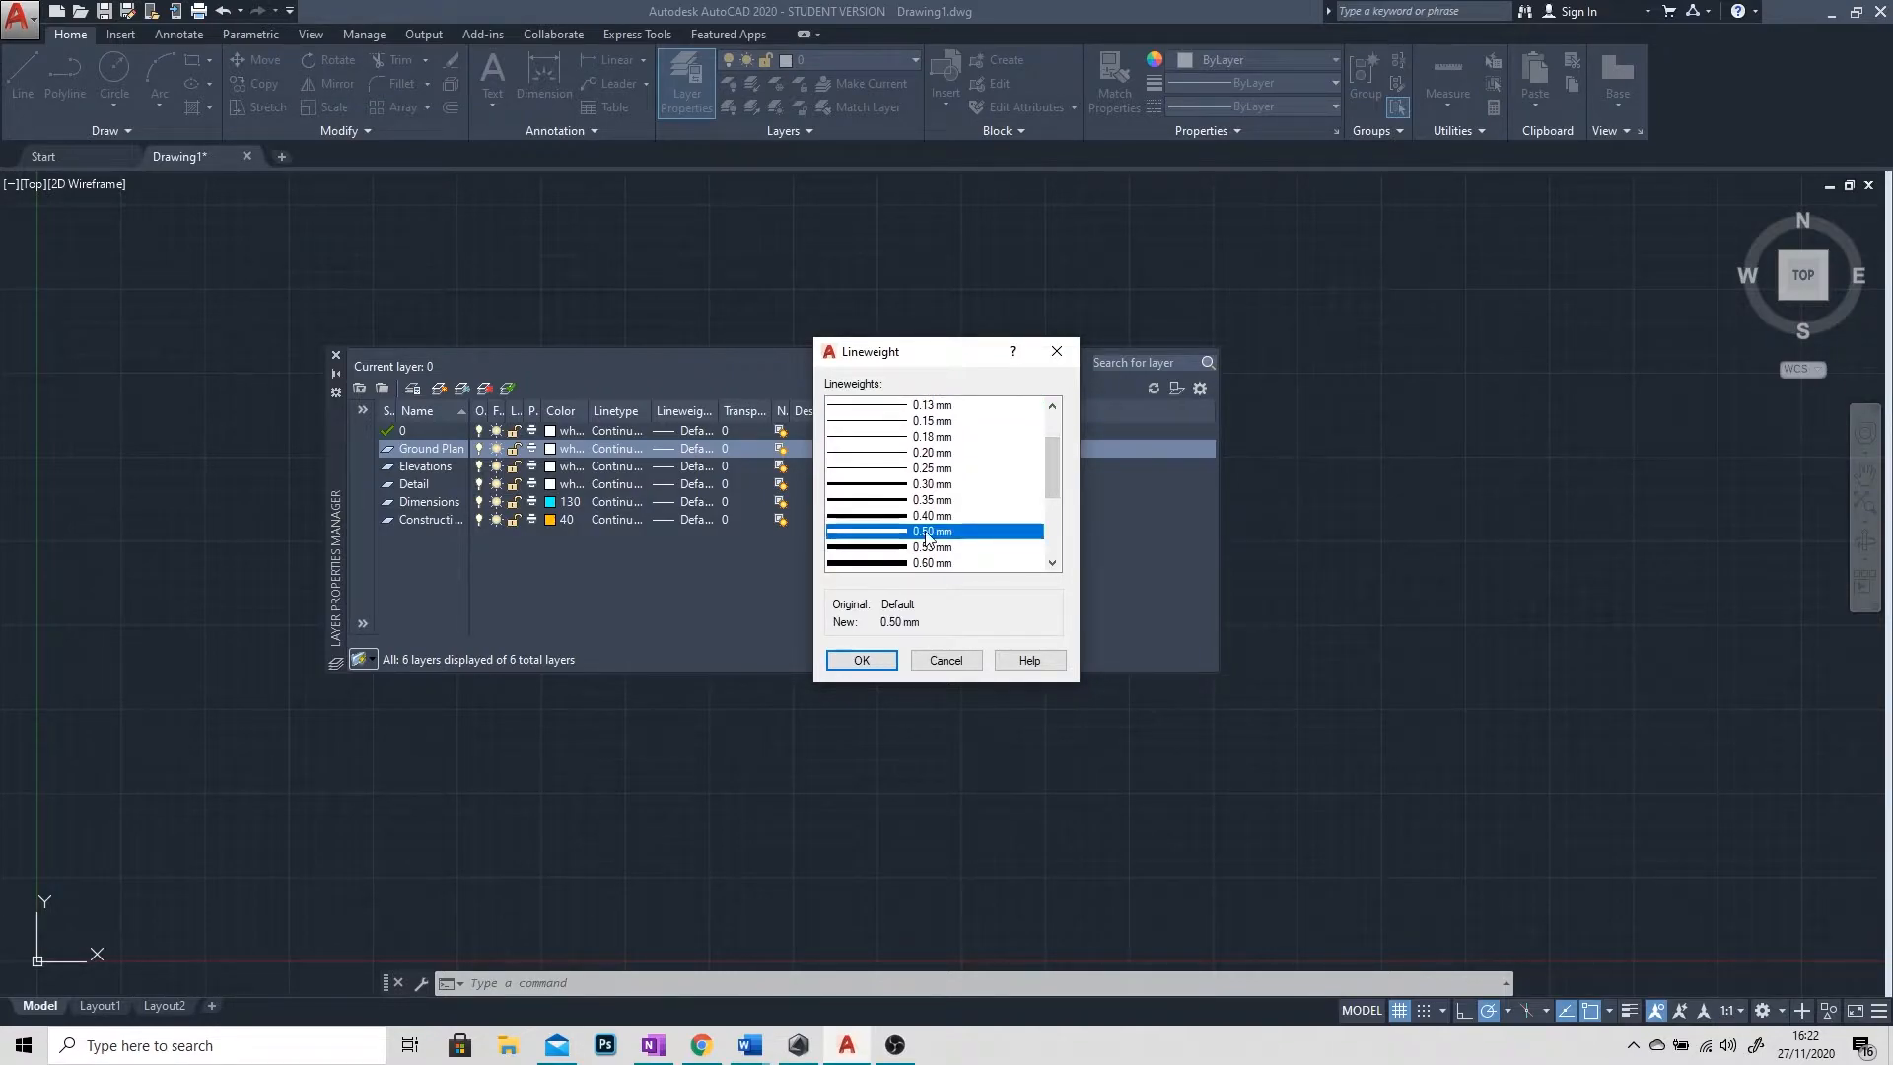
{"action": "left_click", "coordinate": [873, 661]}
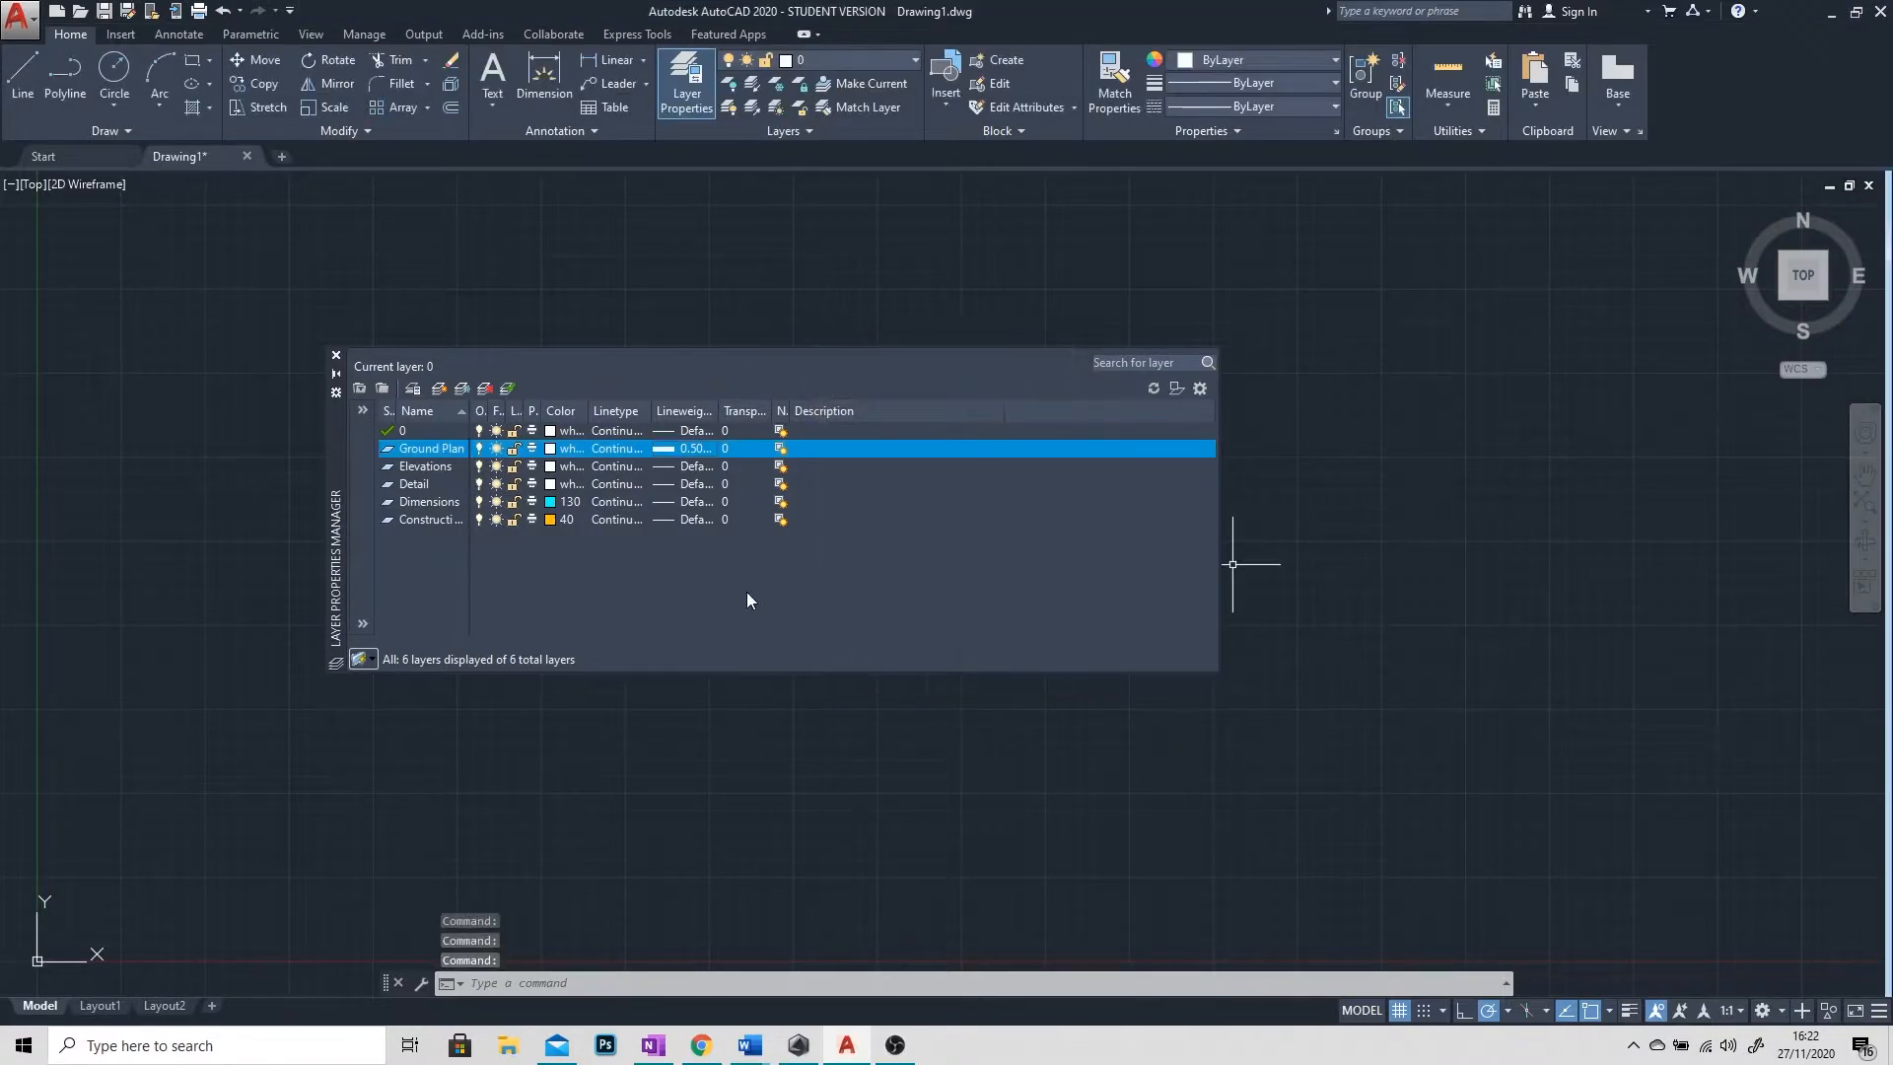
Step: Set the Elevations layer's lineweight to 0.50 mm
{"action": "left_click", "coordinate": [670, 465]}
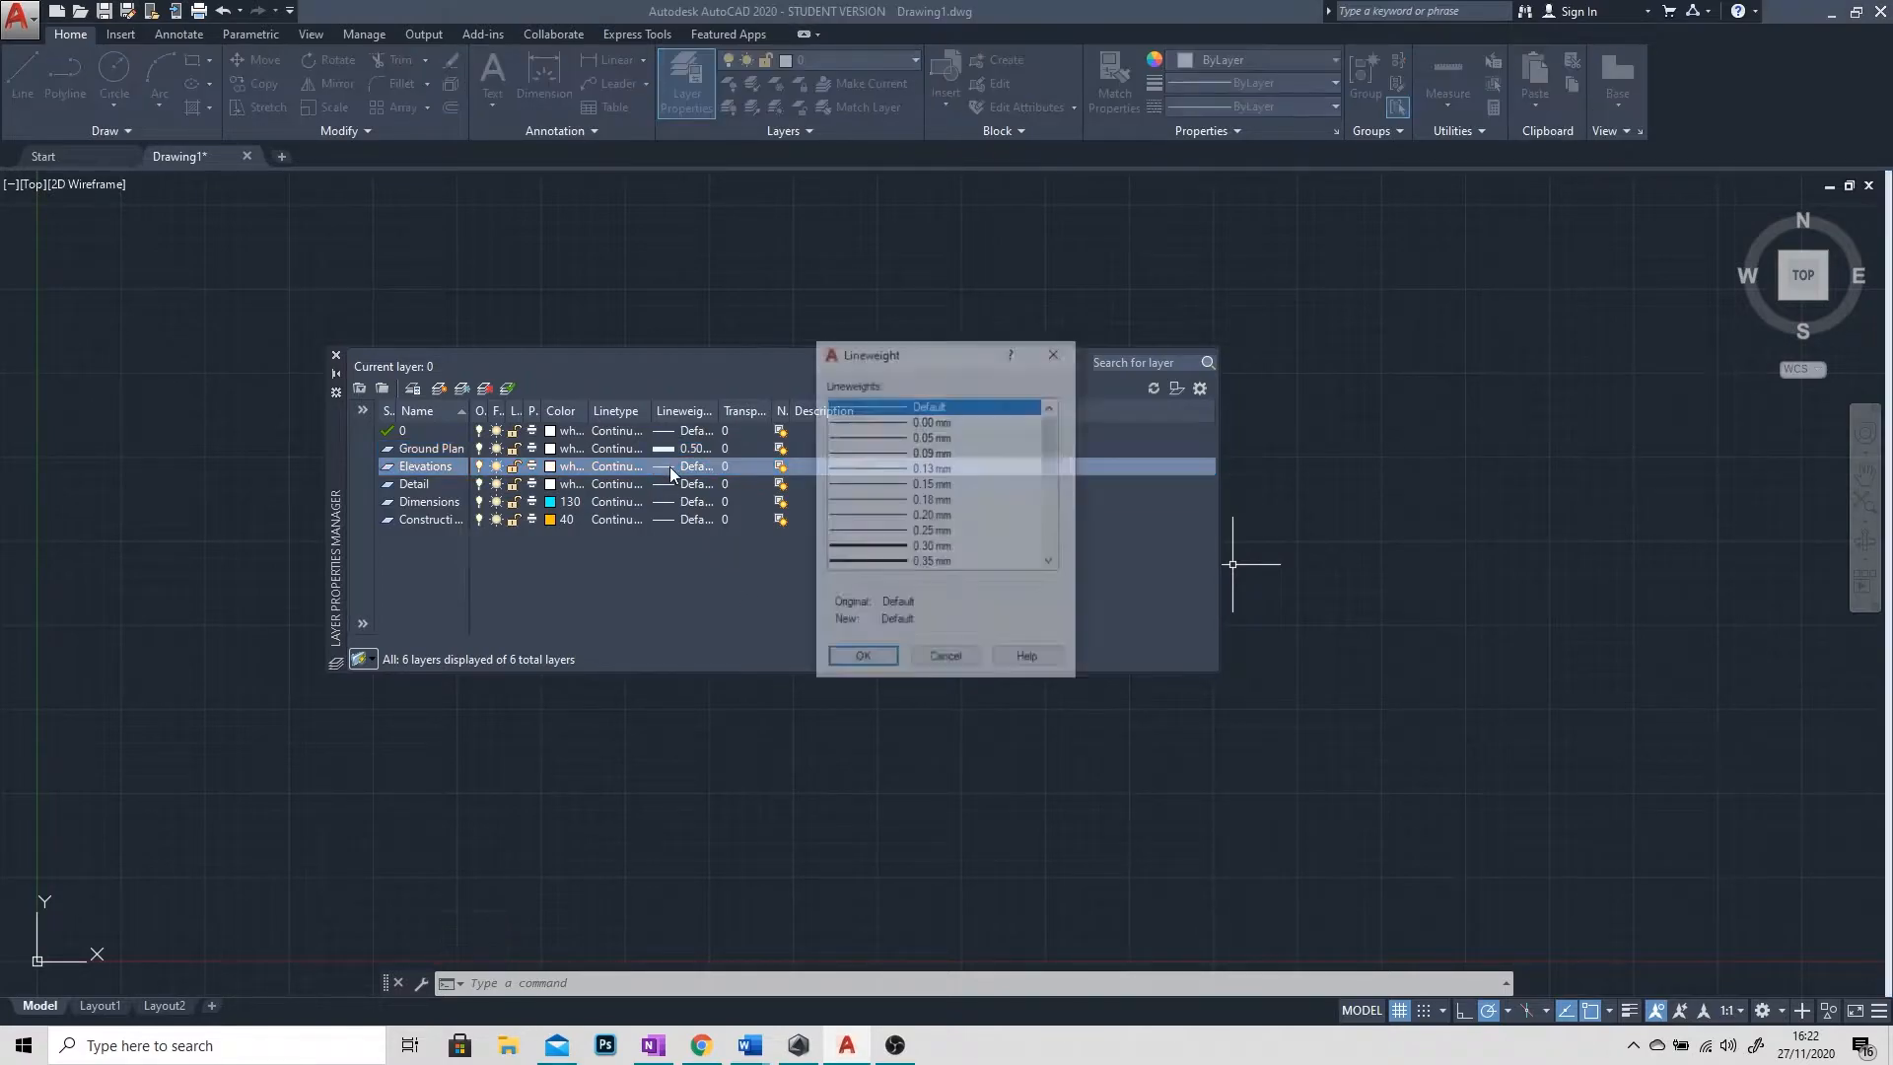
{"action": "scroll", "coordinate": [905, 532], "scroll_direction": "down", "scroll_amount": 4}
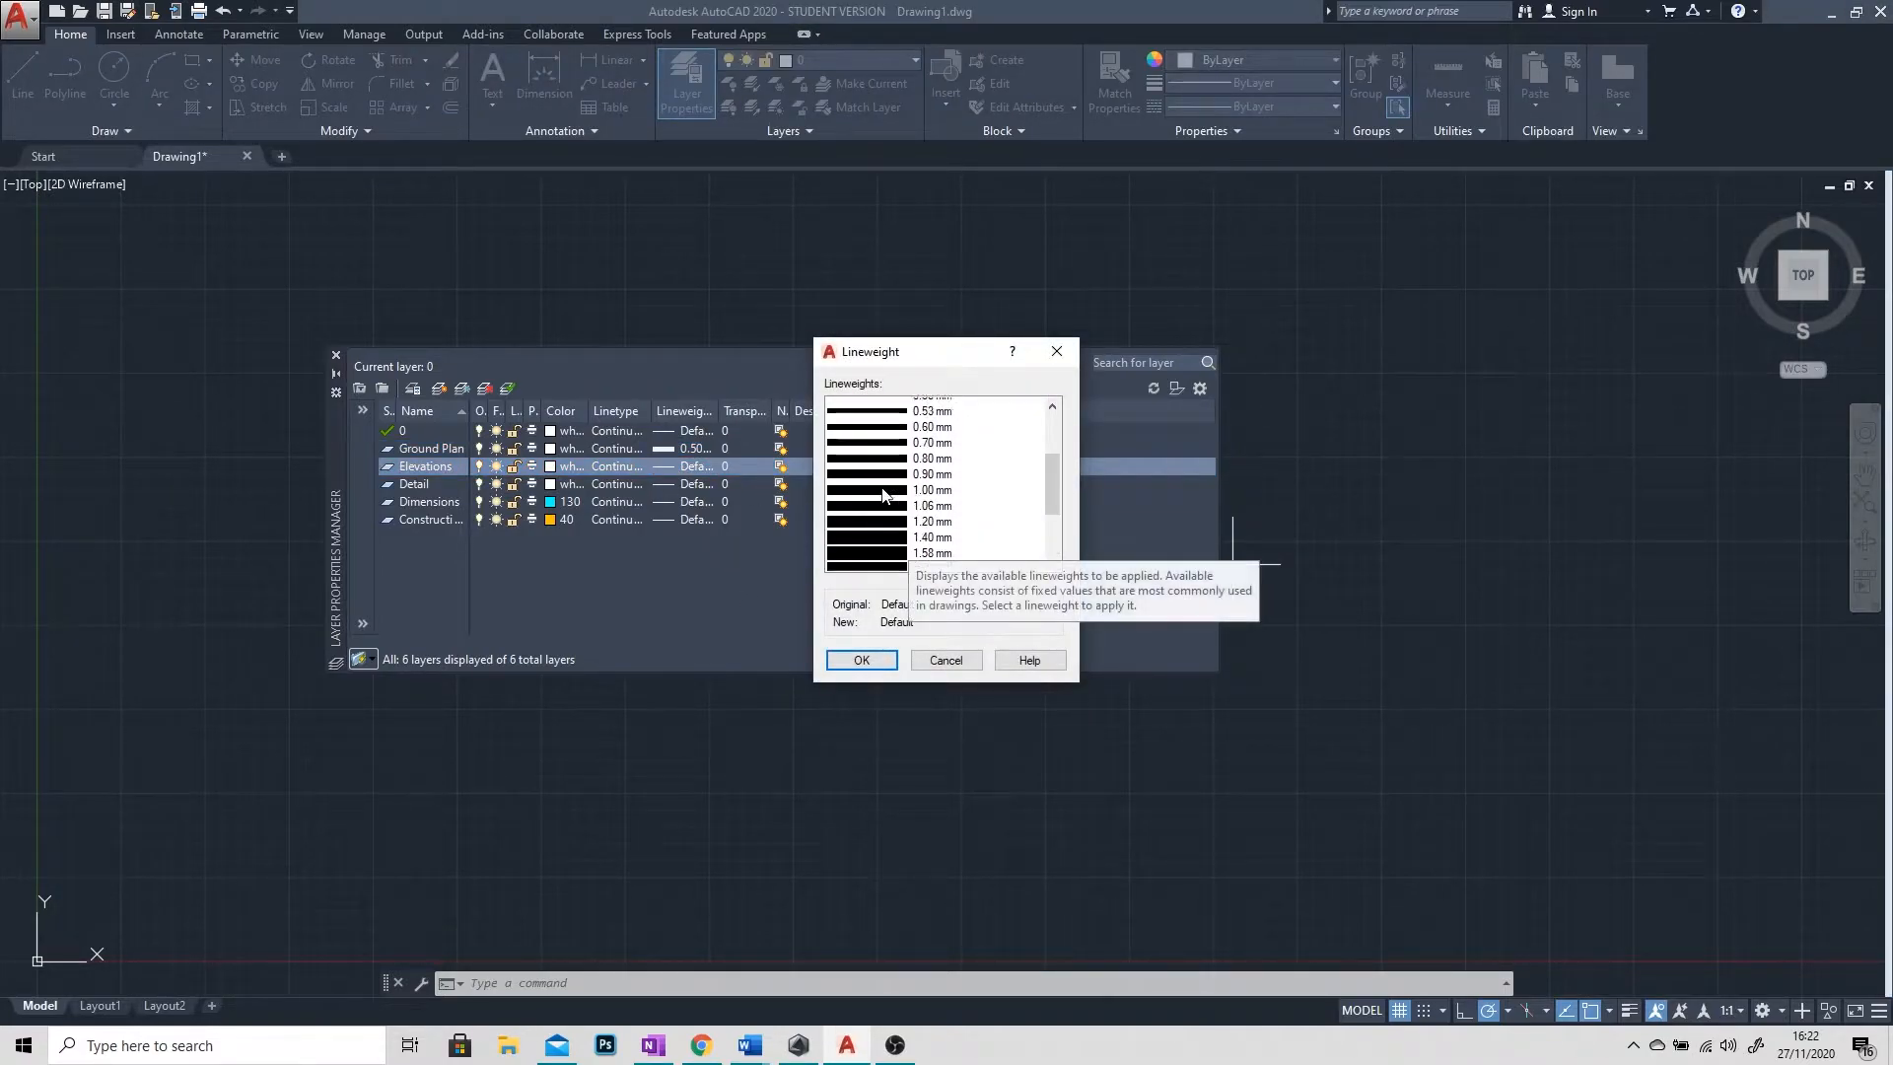
{"action": "left_click", "coordinate": [877, 484]}
{"action": "left_click", "coordinate": [856, 661]}
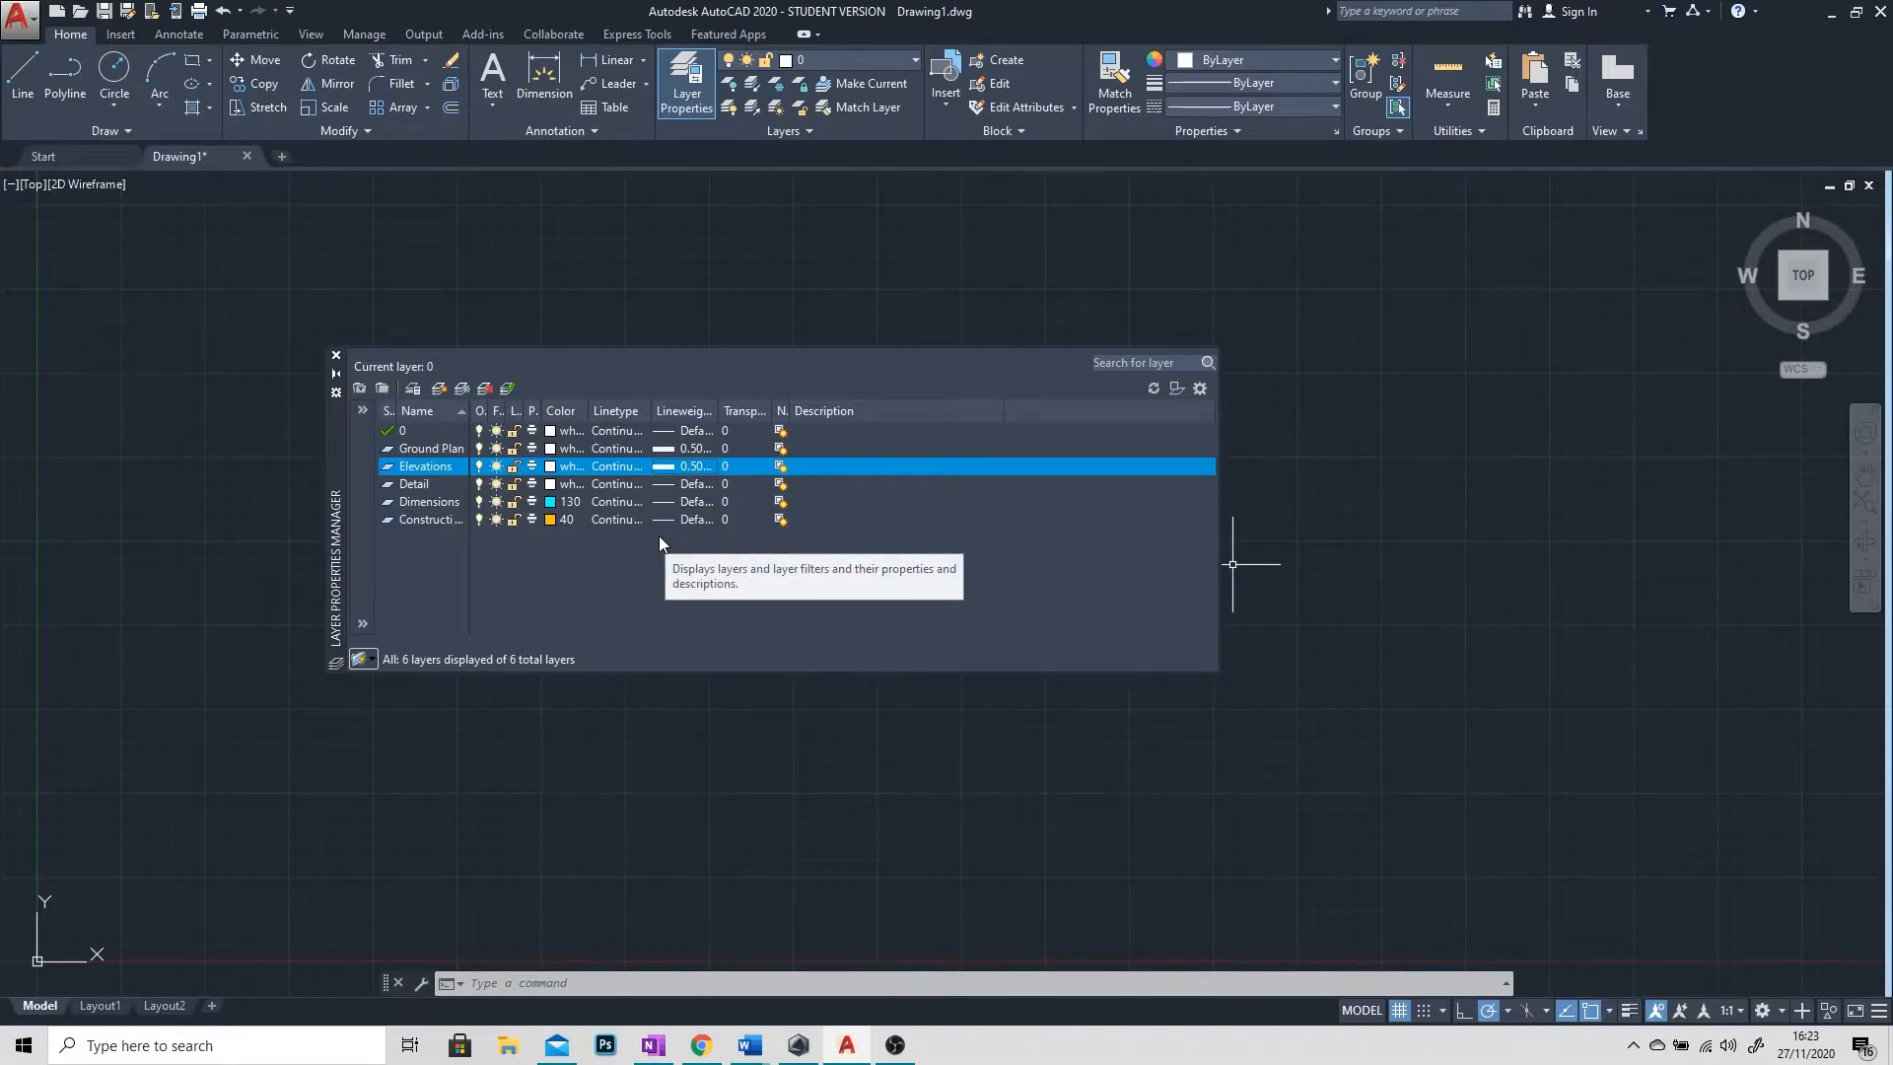
Step: Set the Detail layer's lineweight to 0.25 mm
{"action": "left_click", "coordinate": [665, 487]}
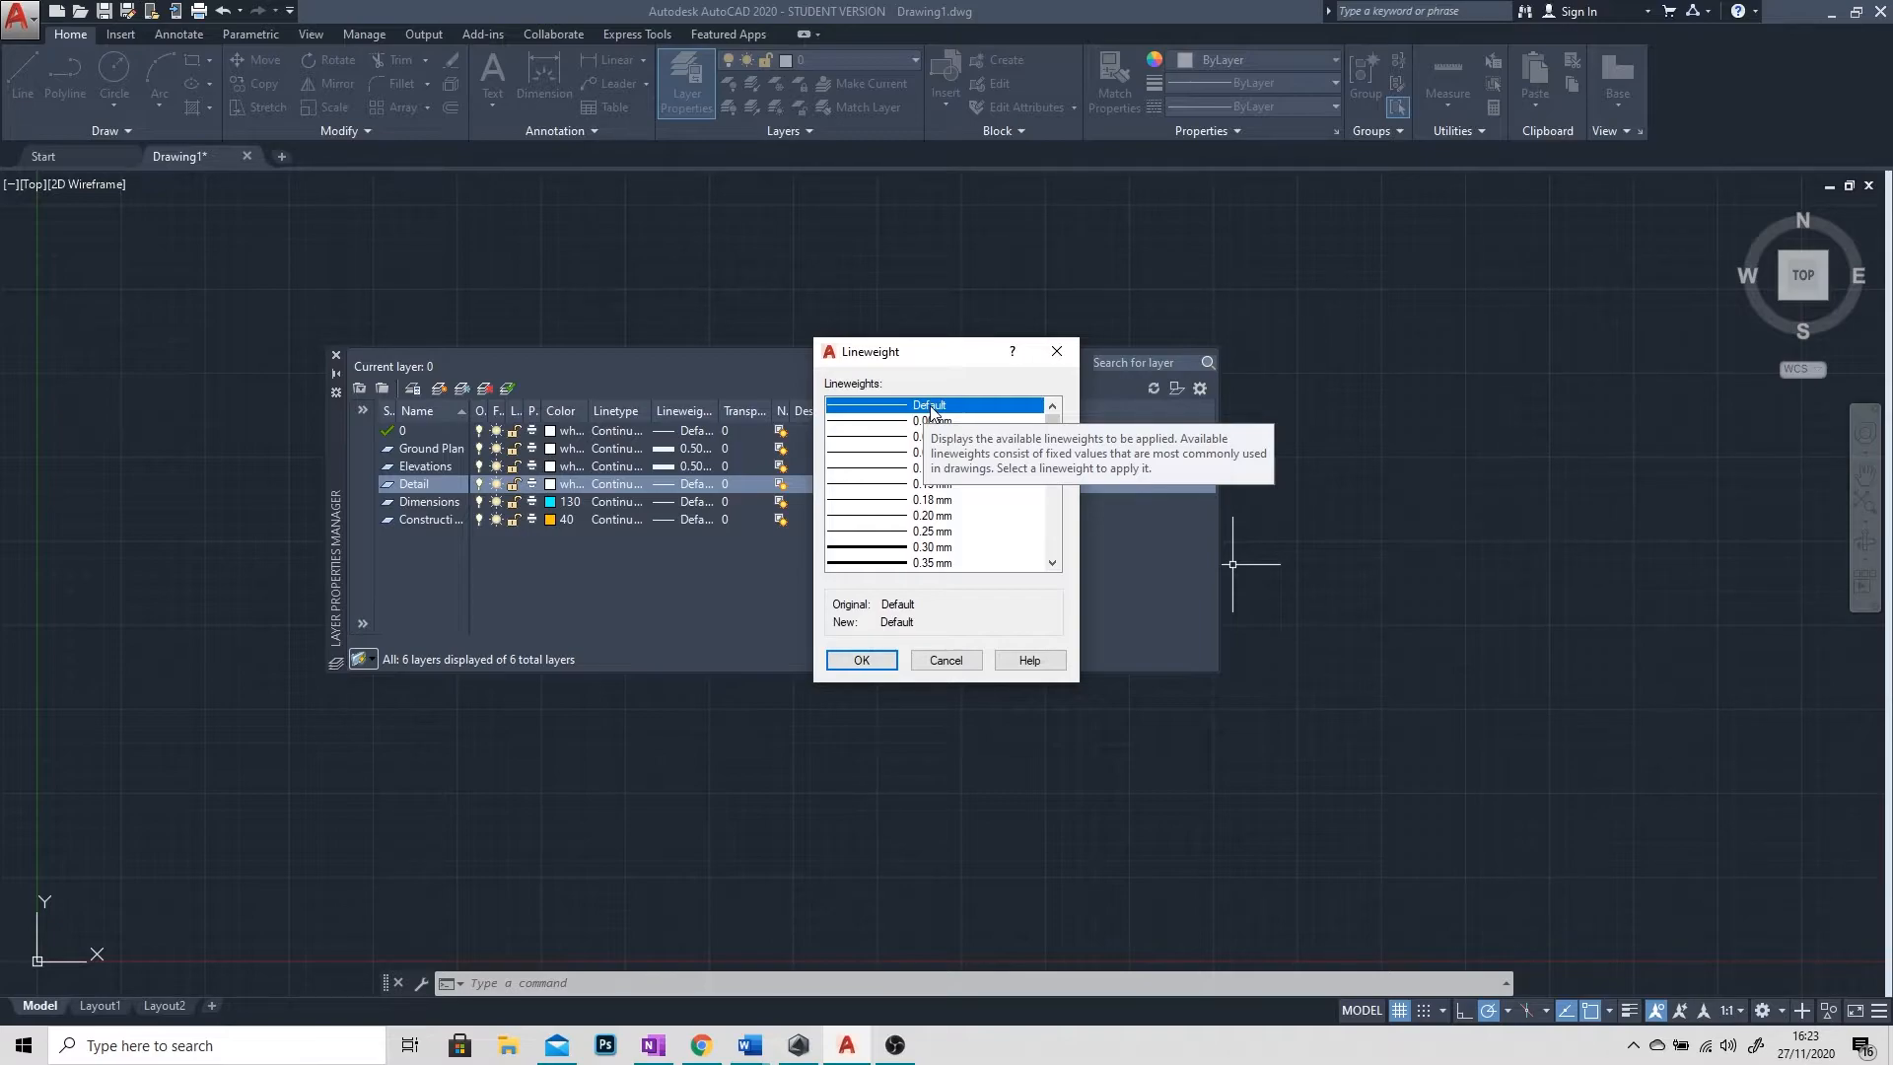
{"action": "left_click", "coordinate": [889, 532]}
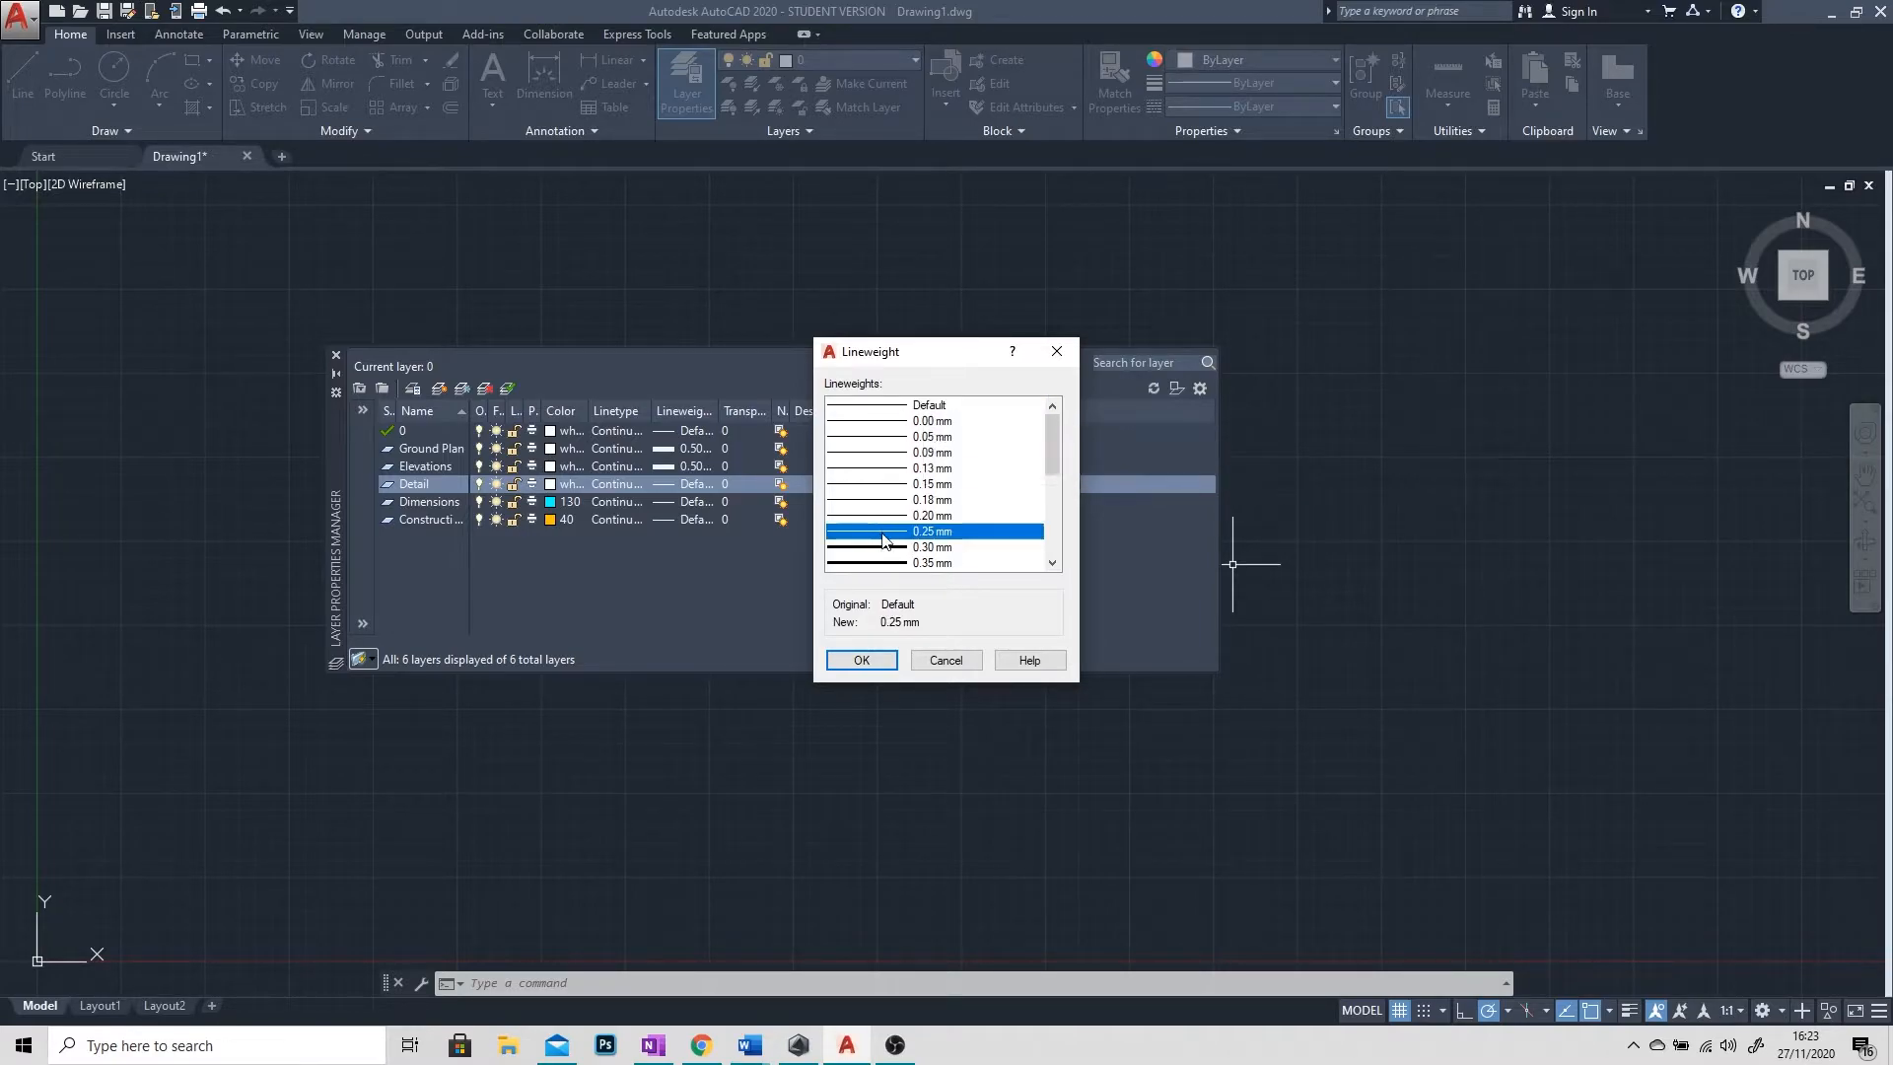
{"action": "left_click", "coordinate": [860, 659]}
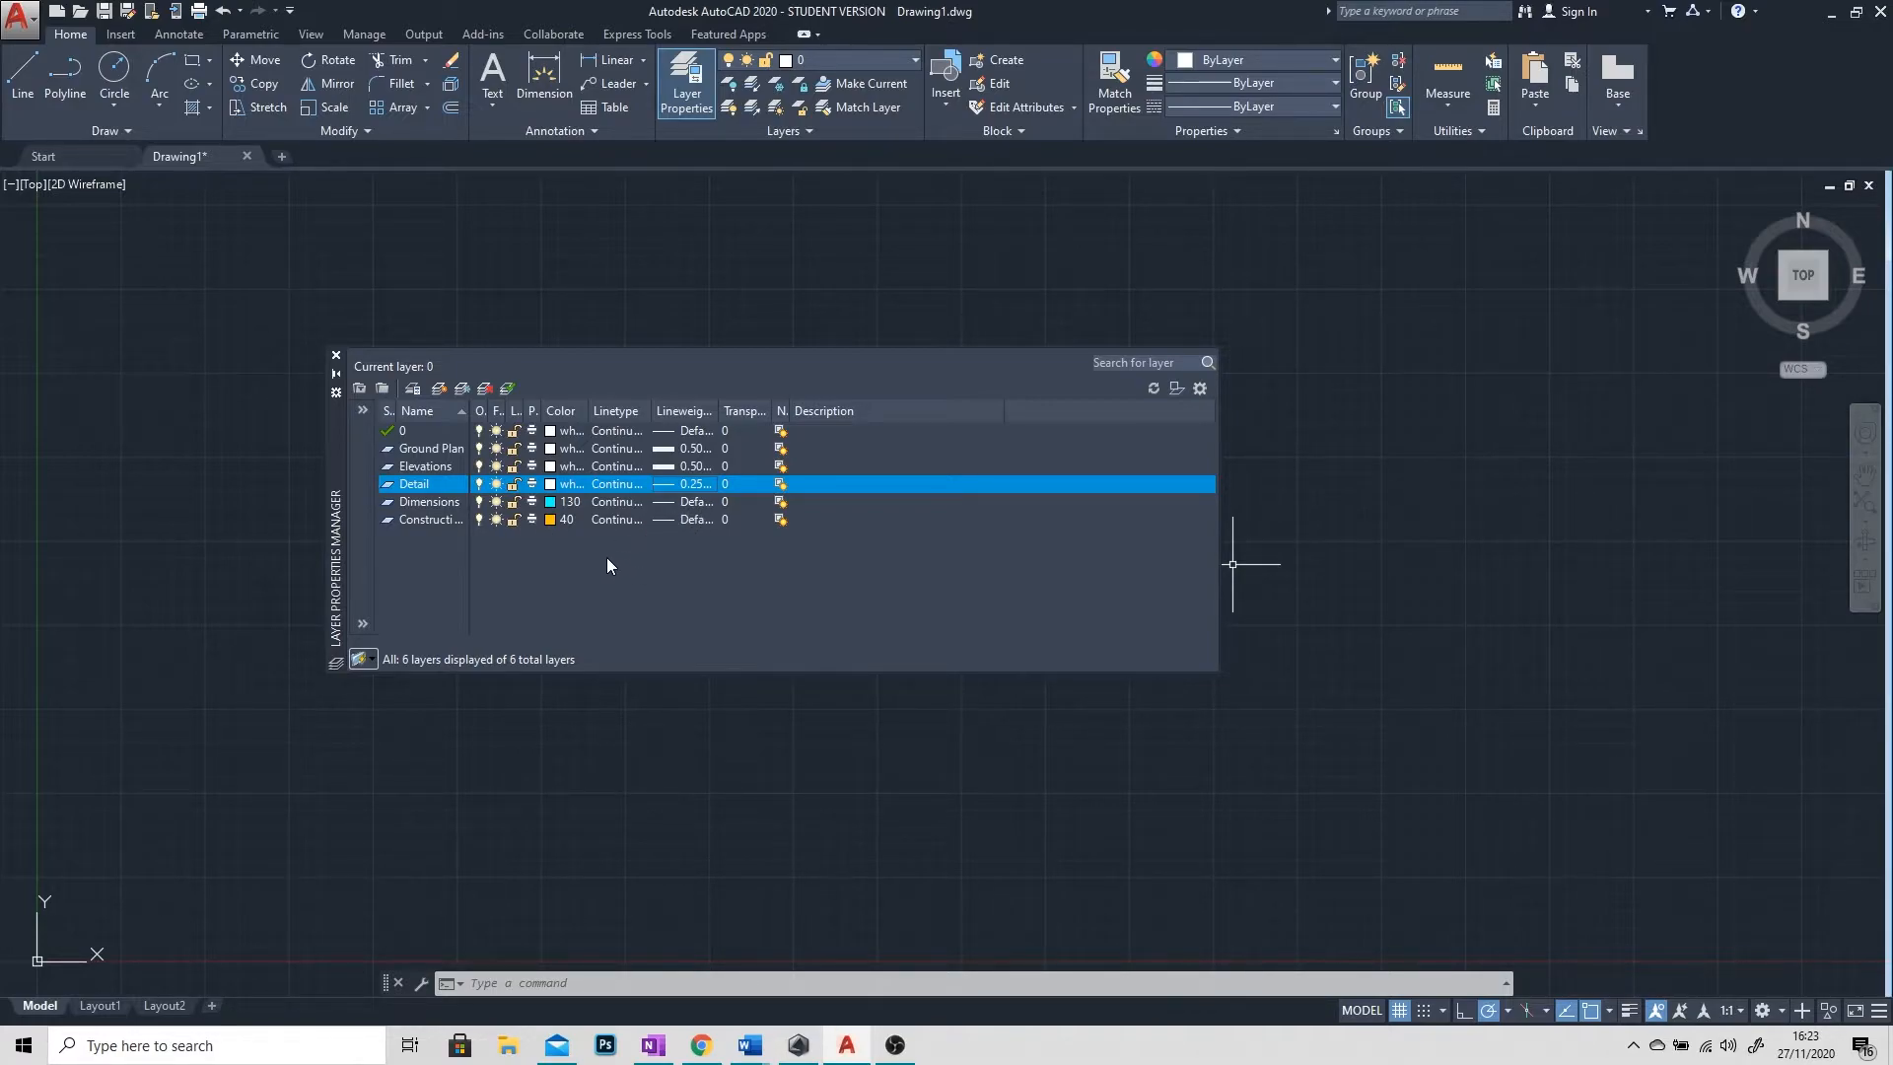
Step: Create a layer named Centre Line with a lineweight of 0.25 mm
{"action": "left_click", "coordinate": [439, 387]}
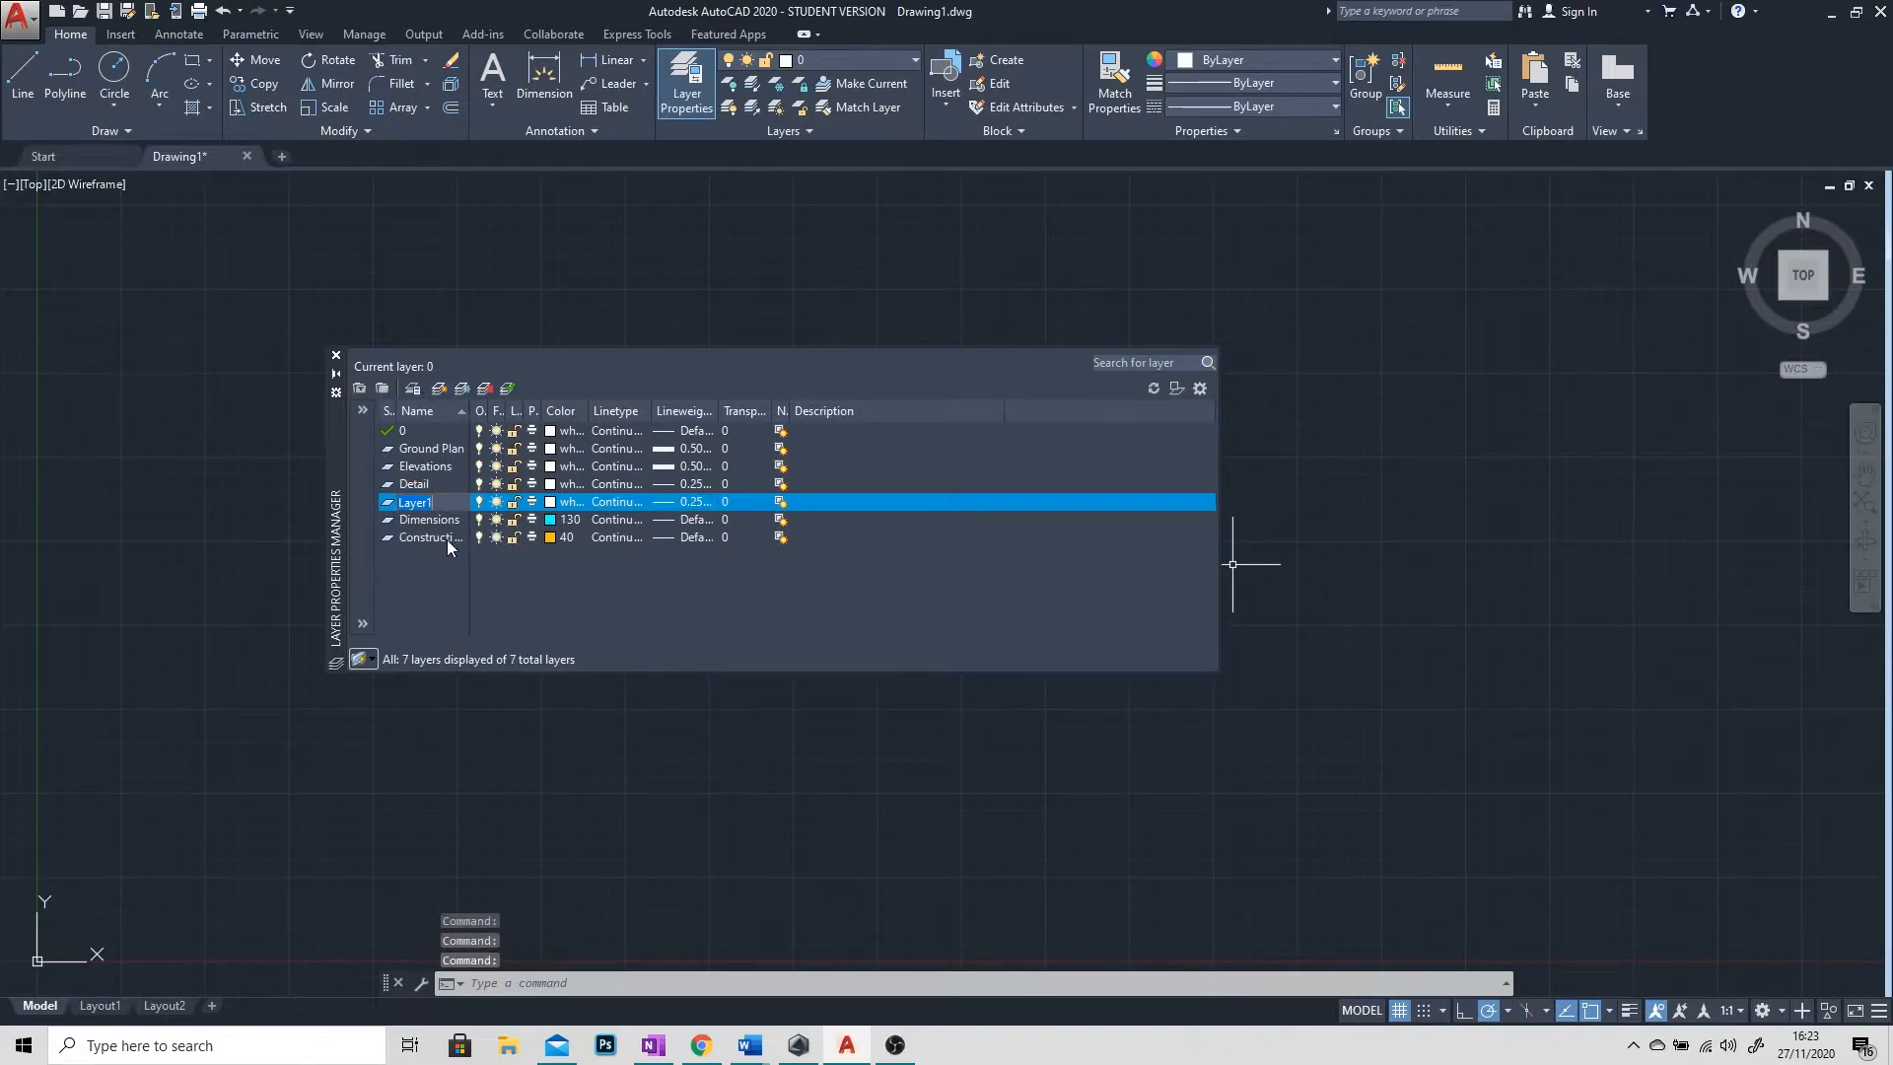
{"action": "type", "text": "Centre Line"}
{"action": "key", "text": "Return"}
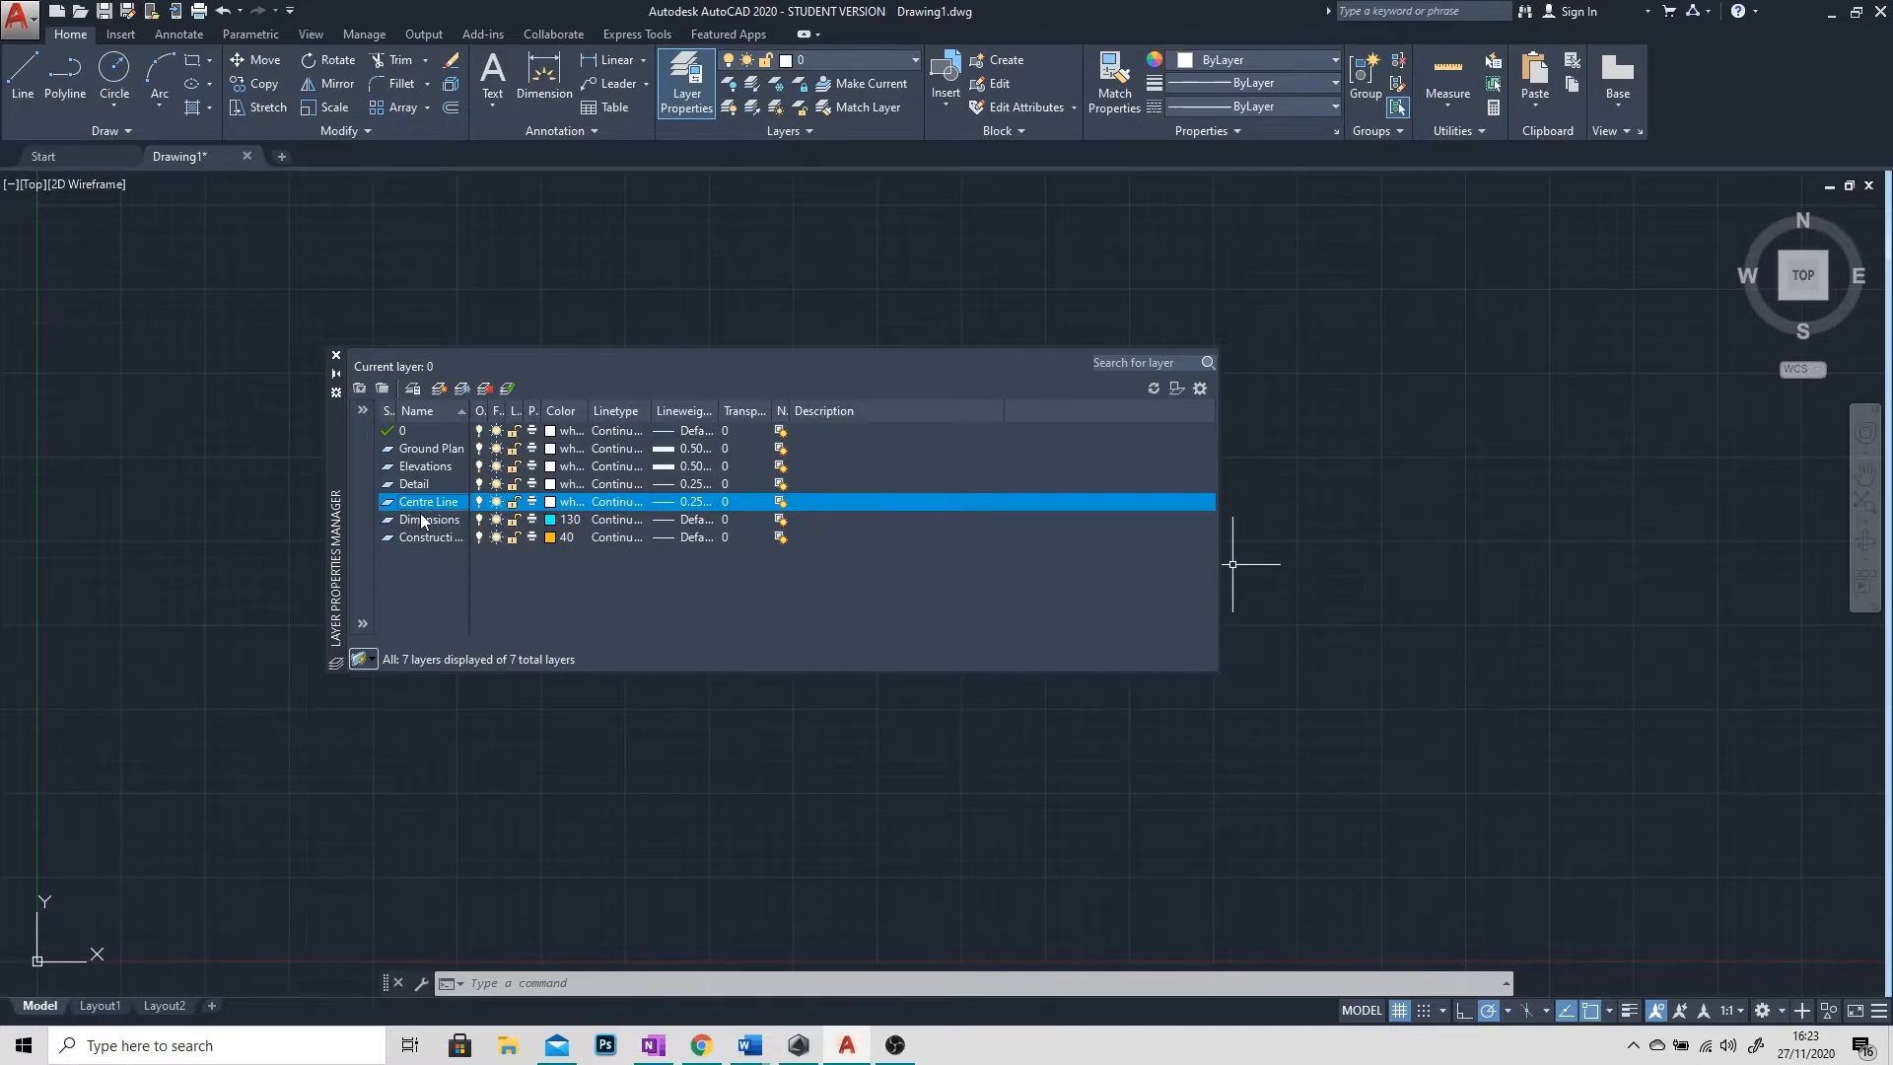
{"action": "left_click", "coordinate": [665, 502]}
{"action": "left_click_drag", "start_coordinate": [1056, 436], "coordinate": [1056, 463]}
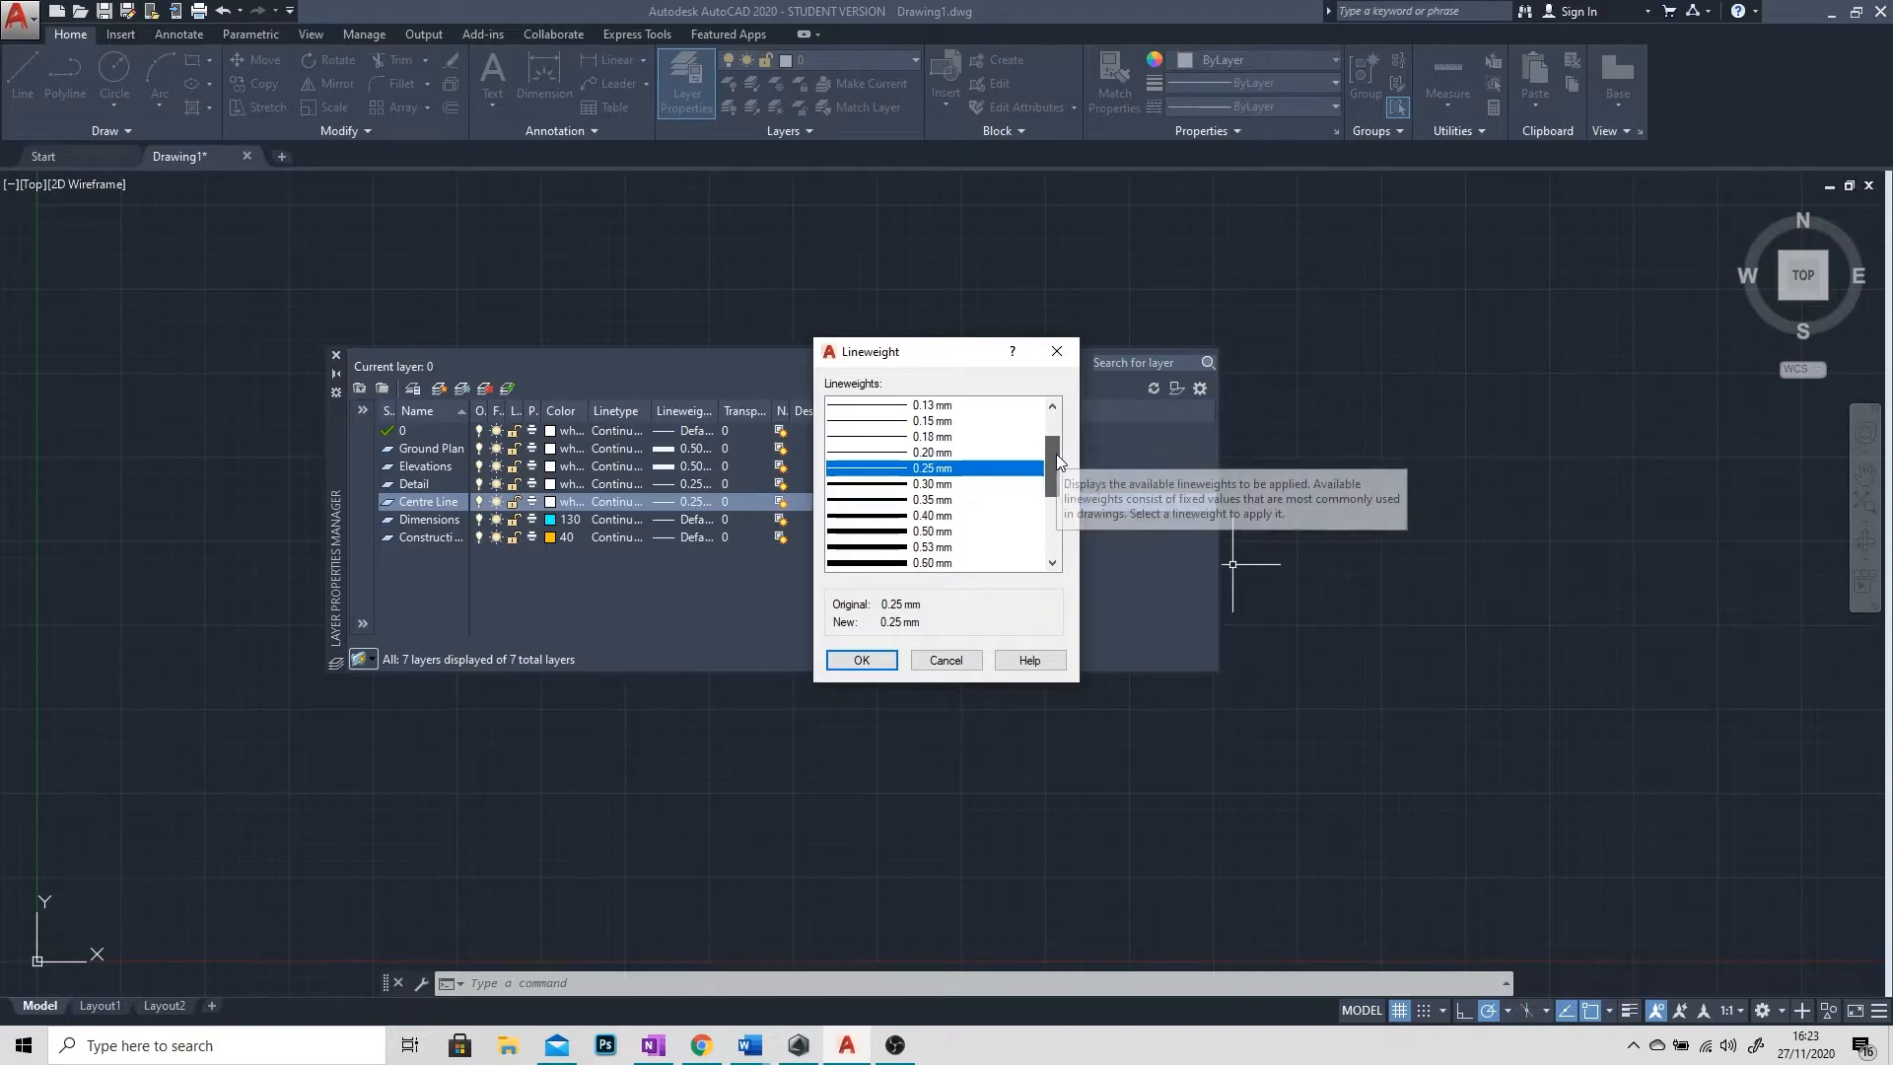
{"action": "left_click", "coordinate": [862, 661]}
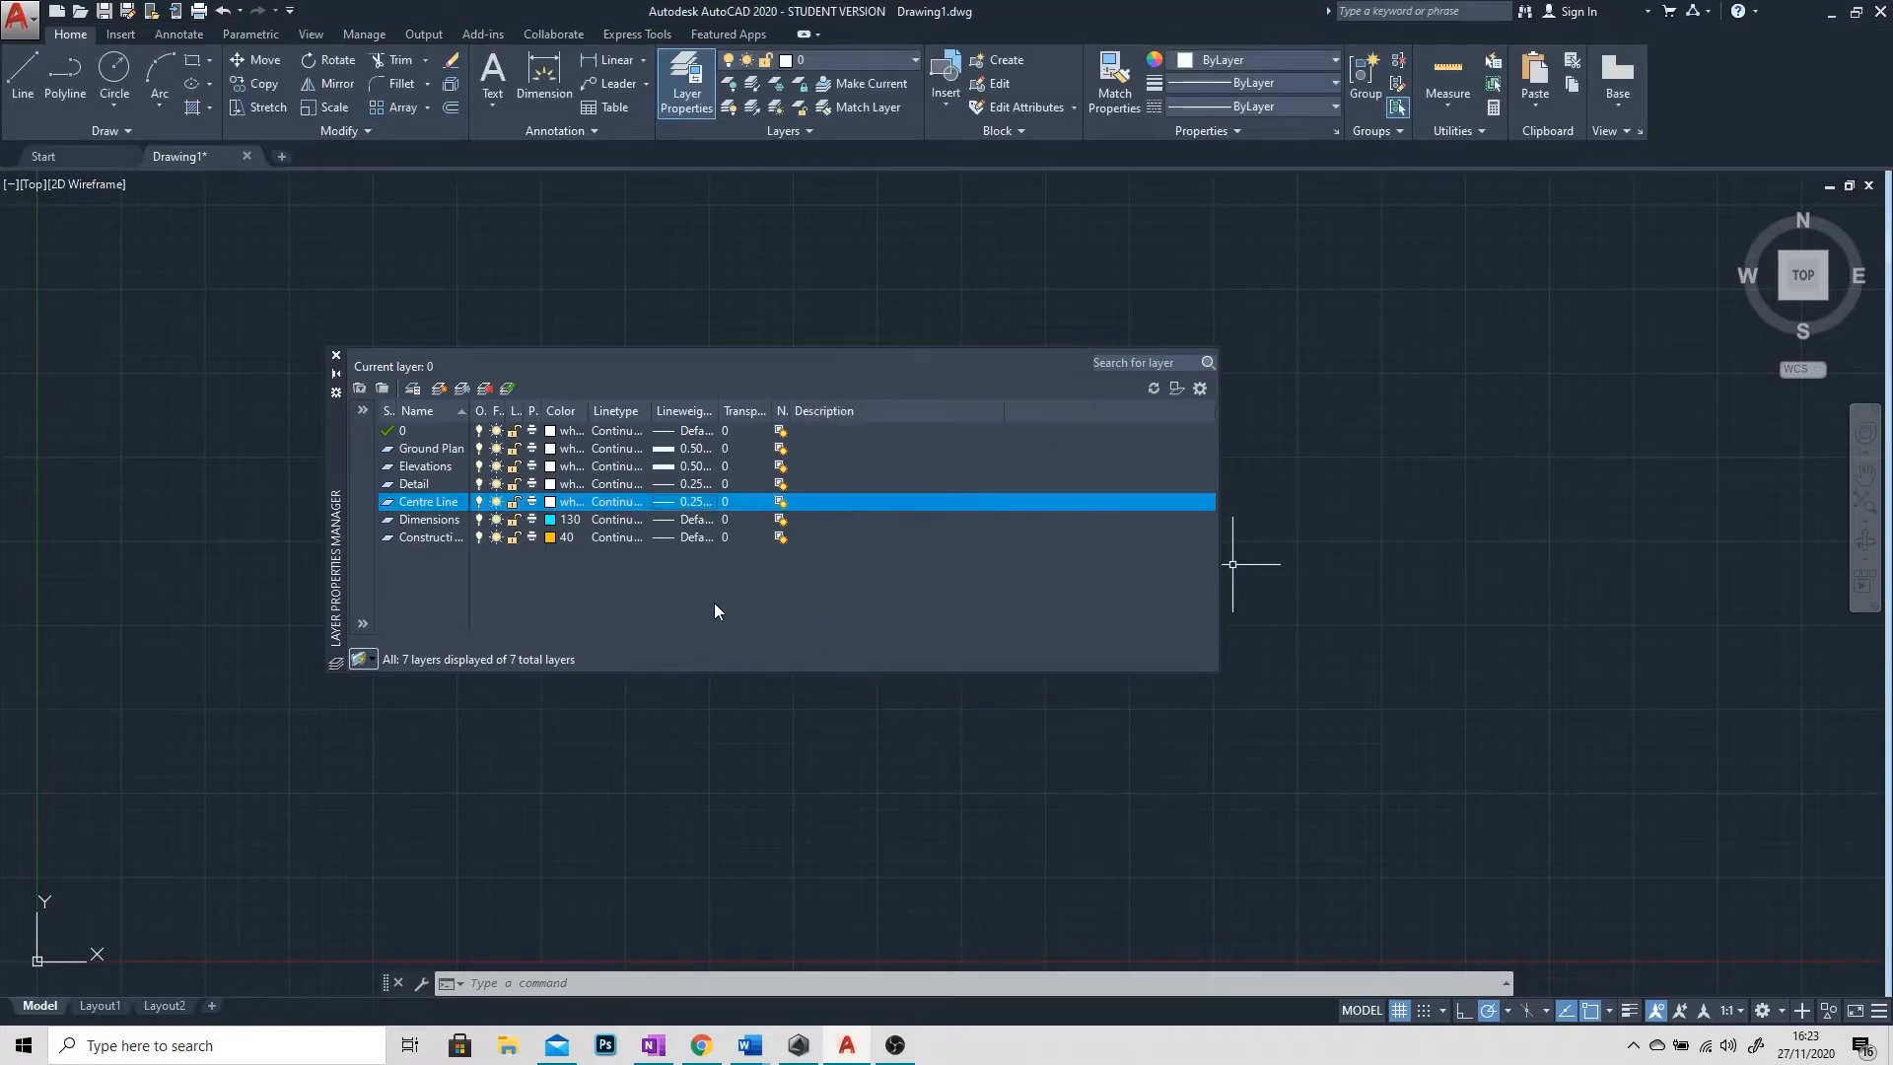
Step: Load the CENTER linetype from acad.lin and assign it to the Centre Line layer
{"action": "left_click", "coordinate": [611, 501]}
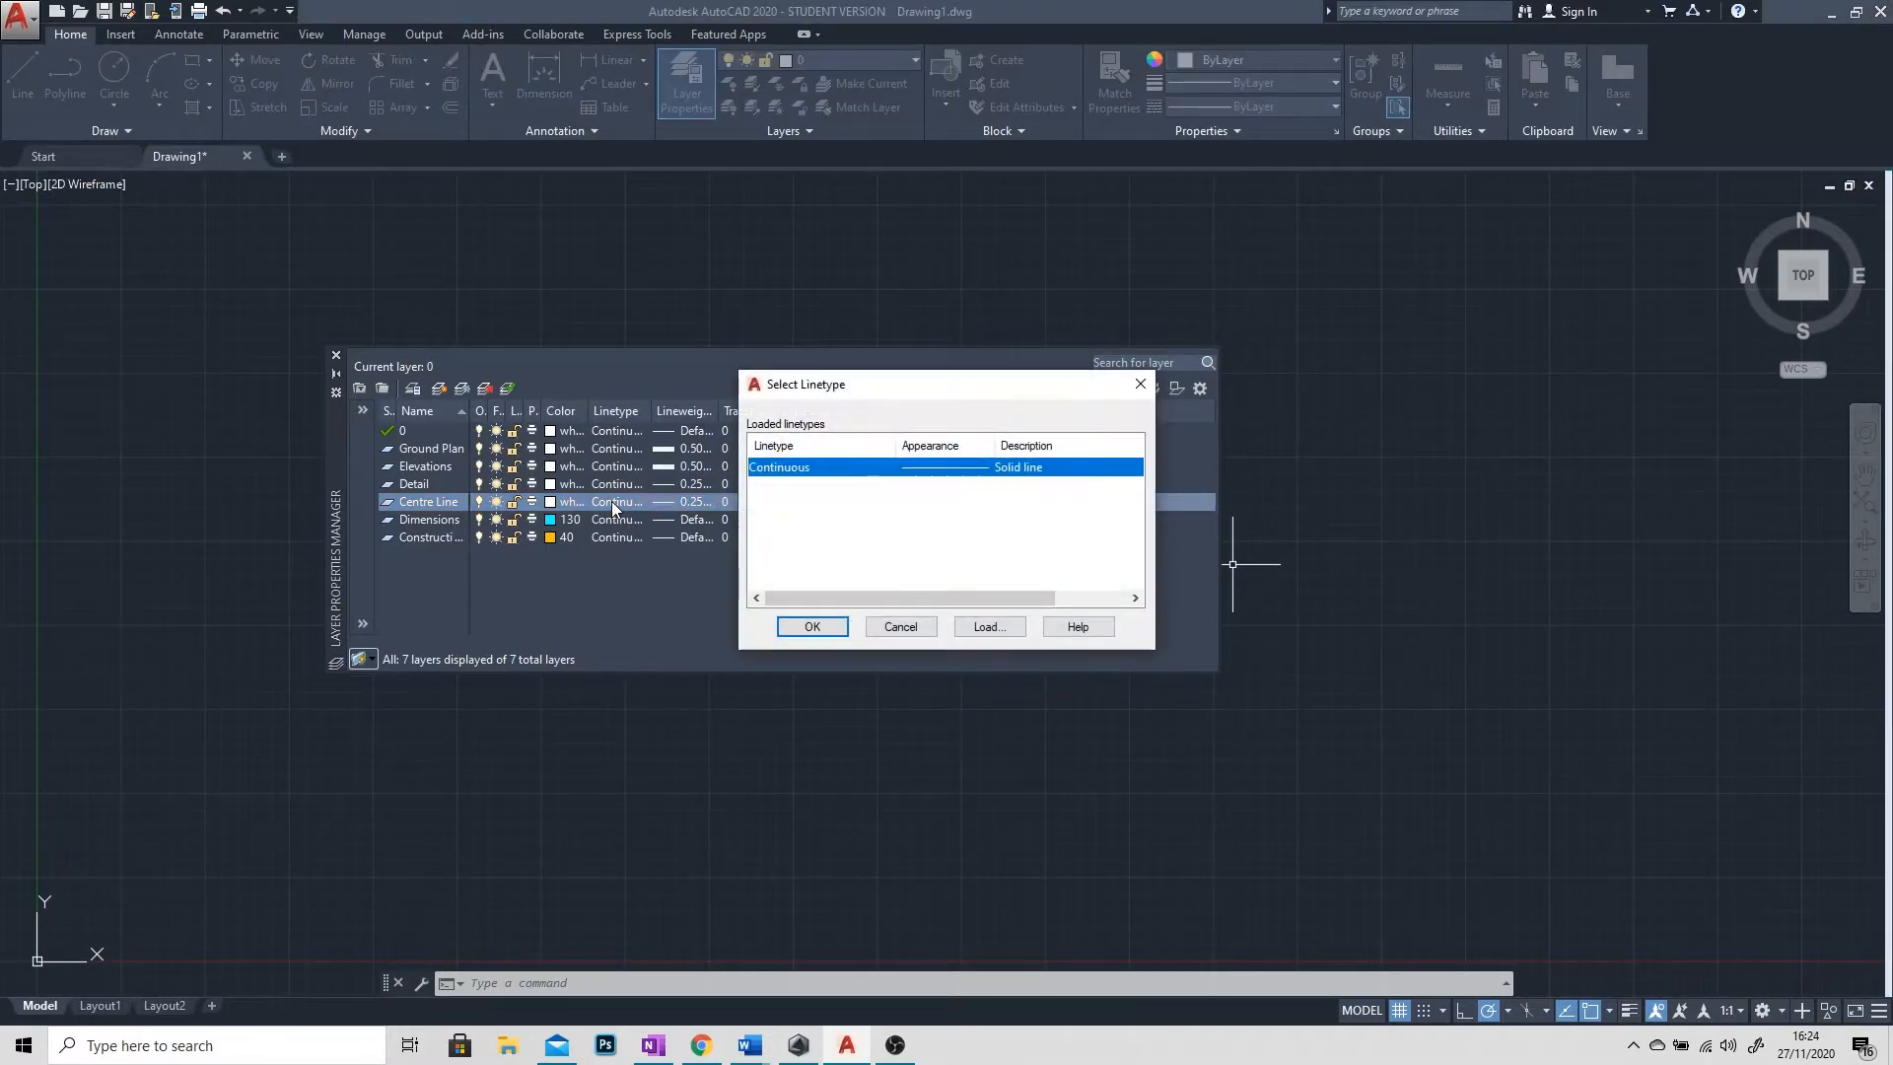
{"action": "left_click", "coordinate": [971, 627]}
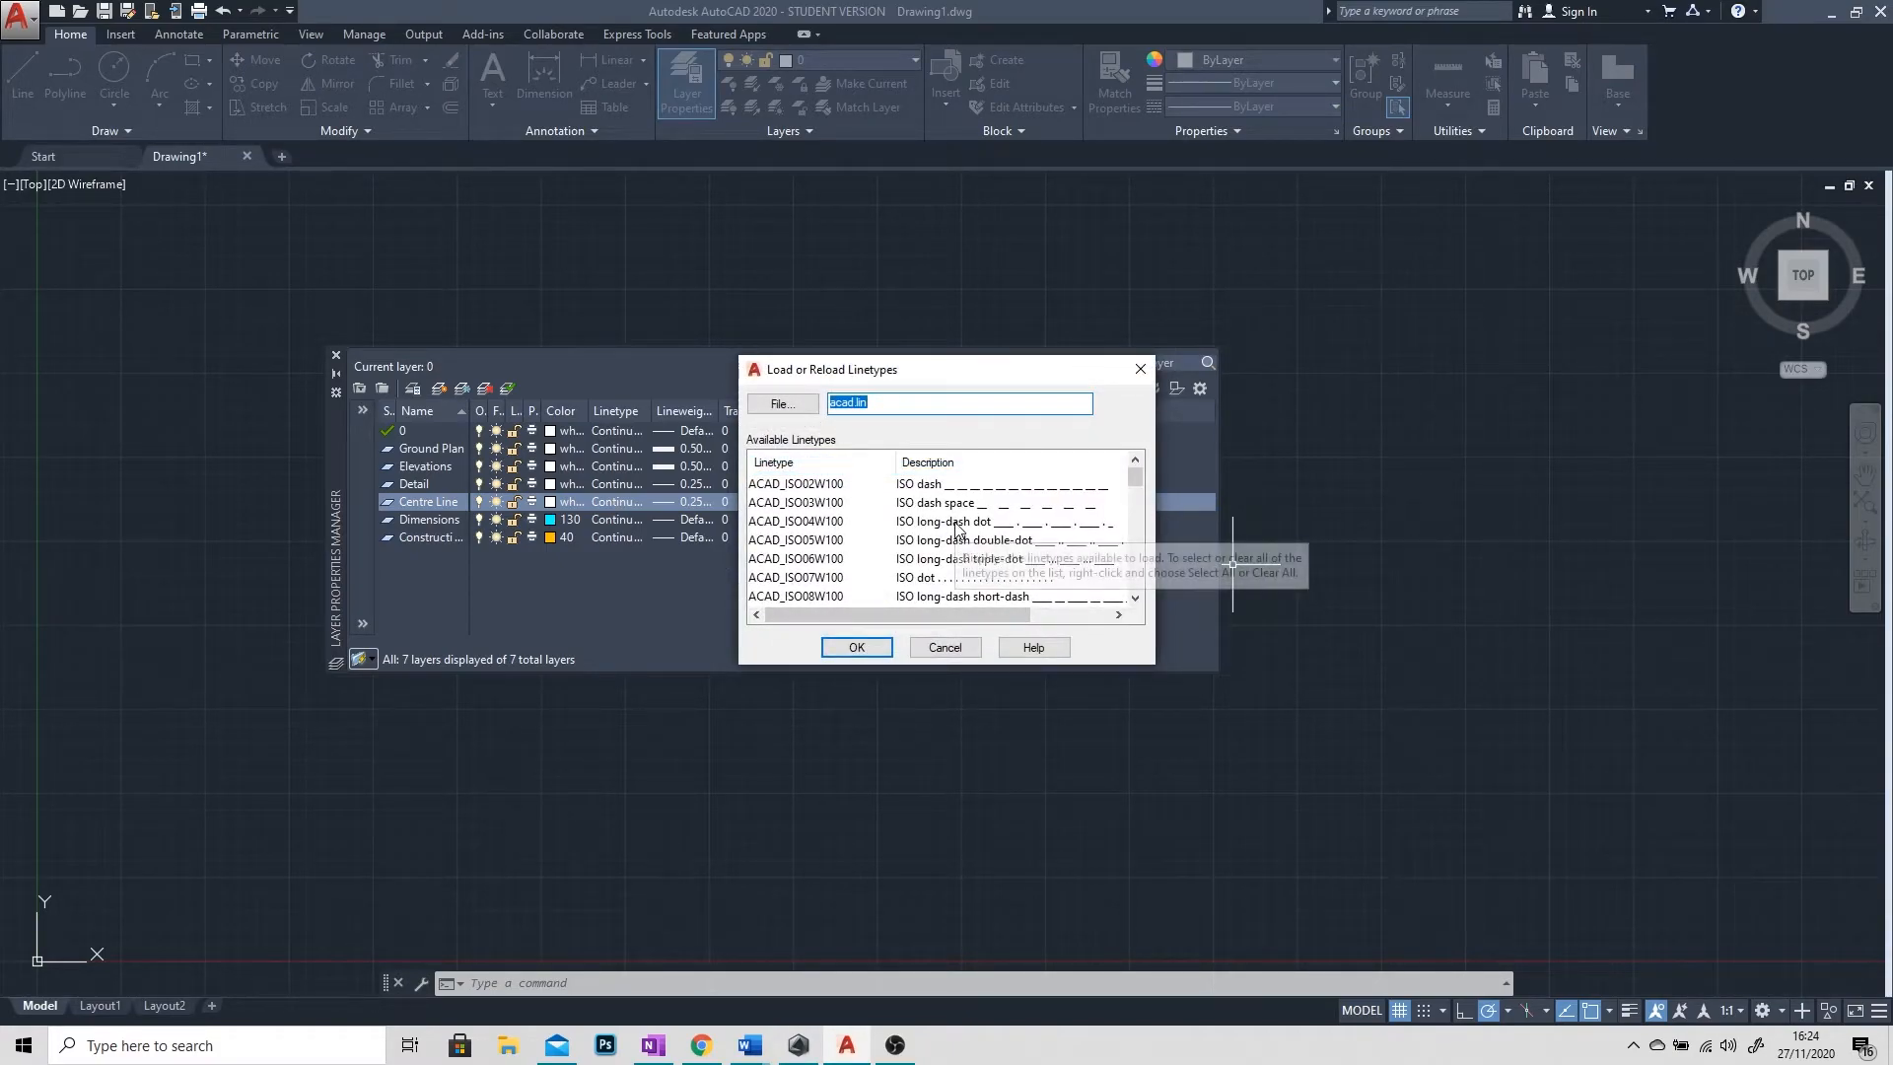
{"action": "scroll", "coordinate": [955, 530], "scroll_direction": "down", "scroll_amount": 6}
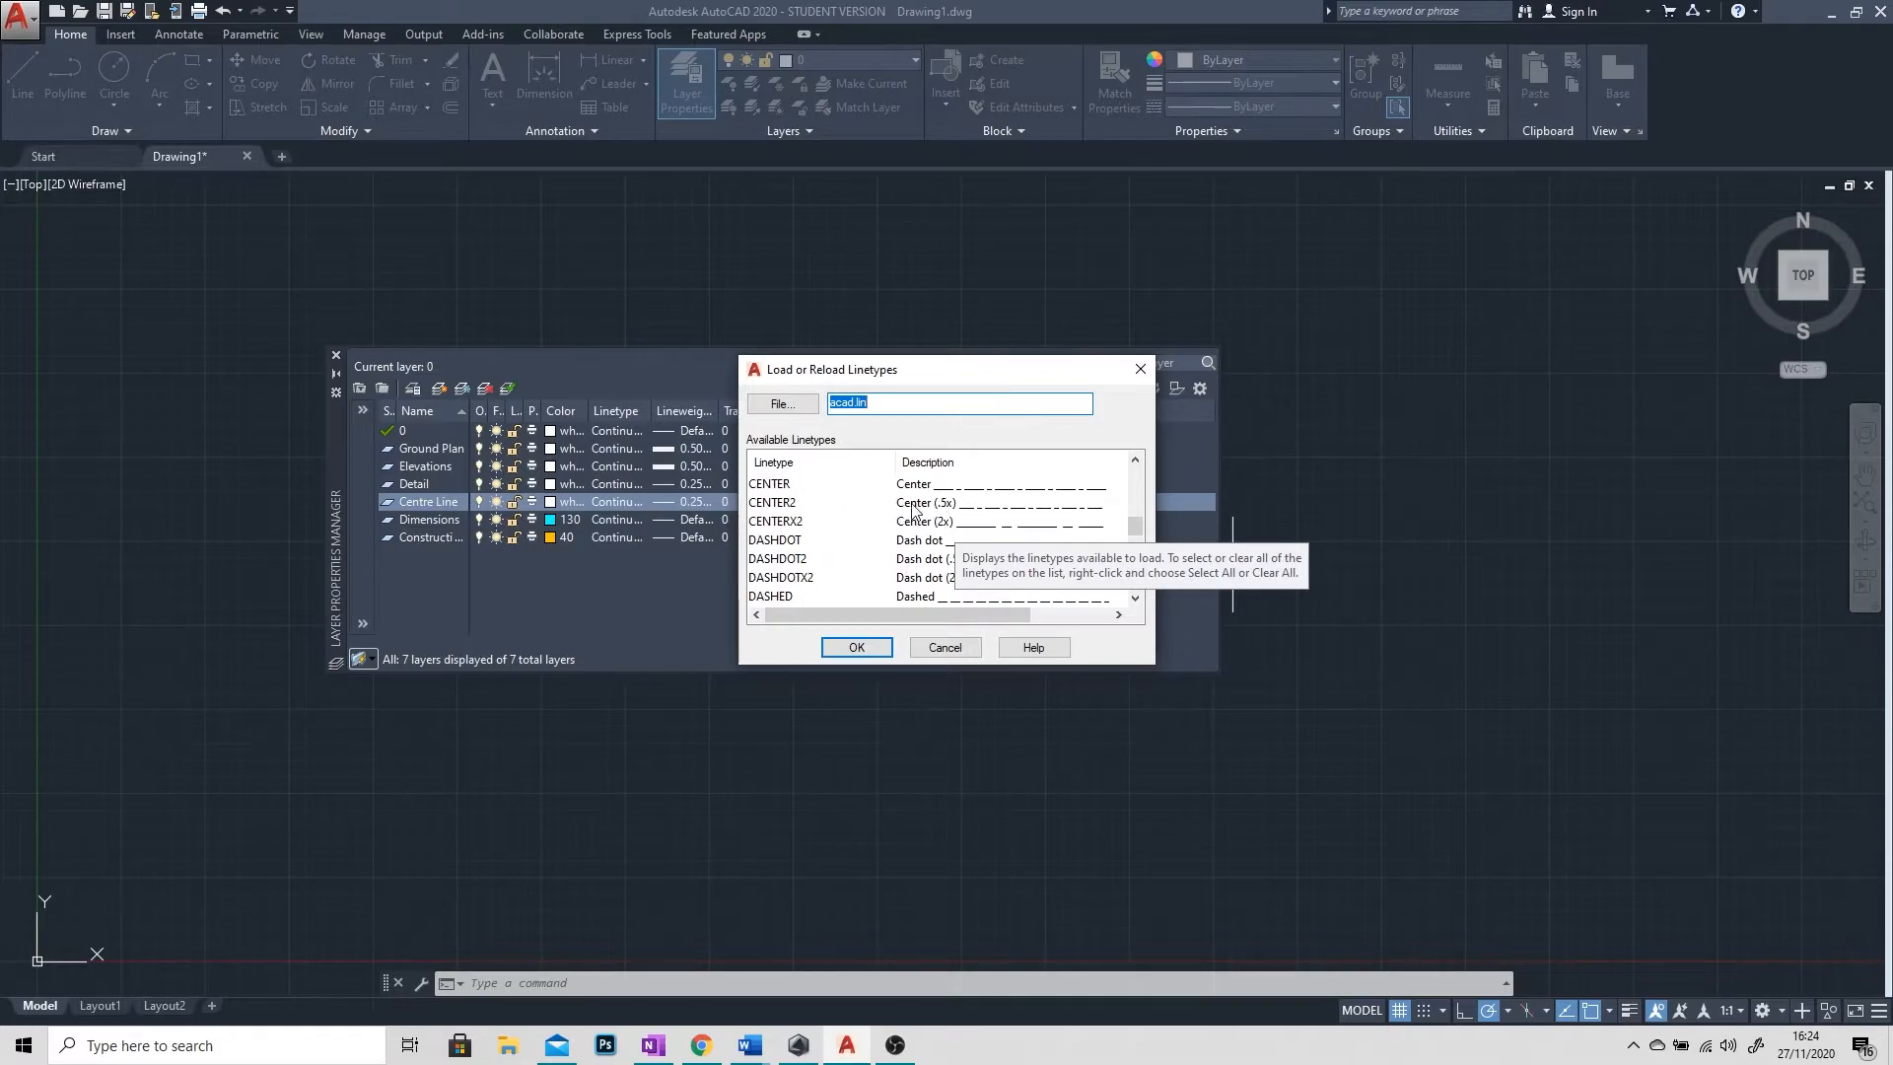
{"action": "left_click", "coordinate": [947, 492]}
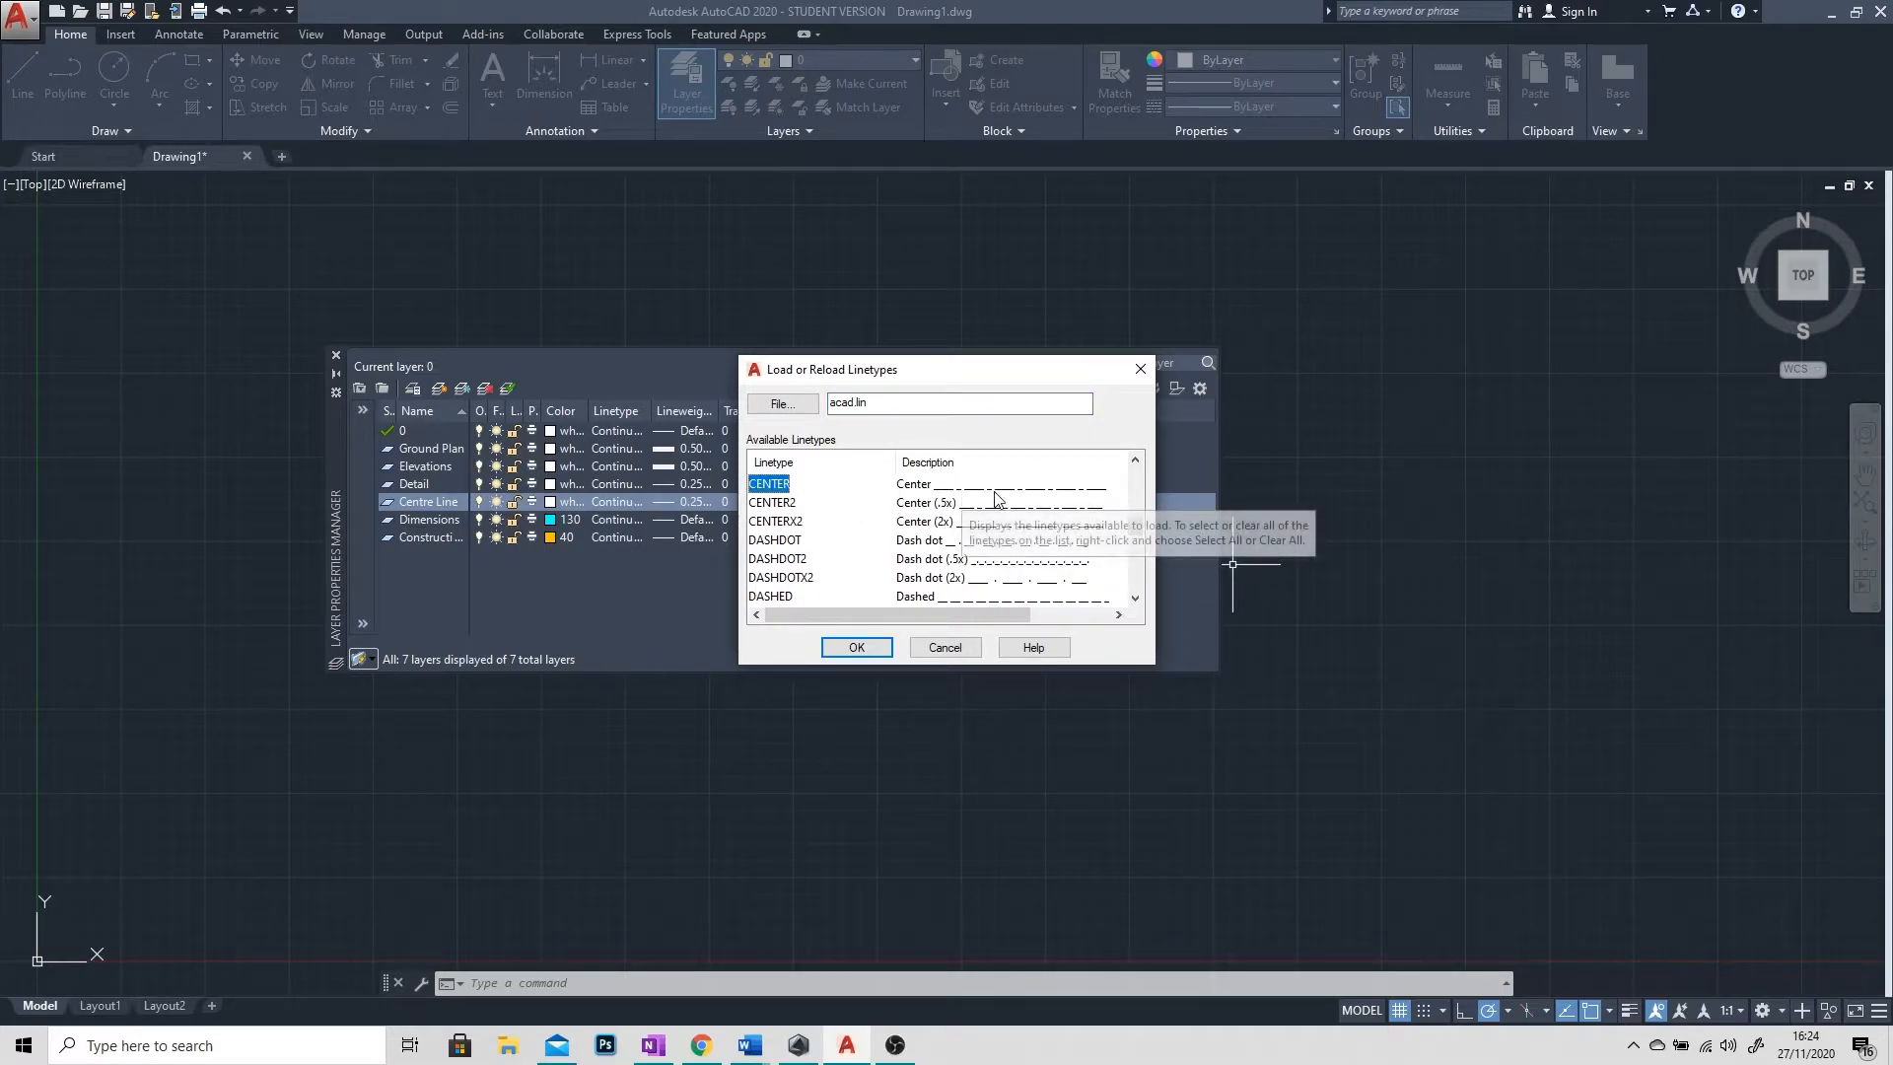
{"action": "left_click", "coordinate": [860, 647]}
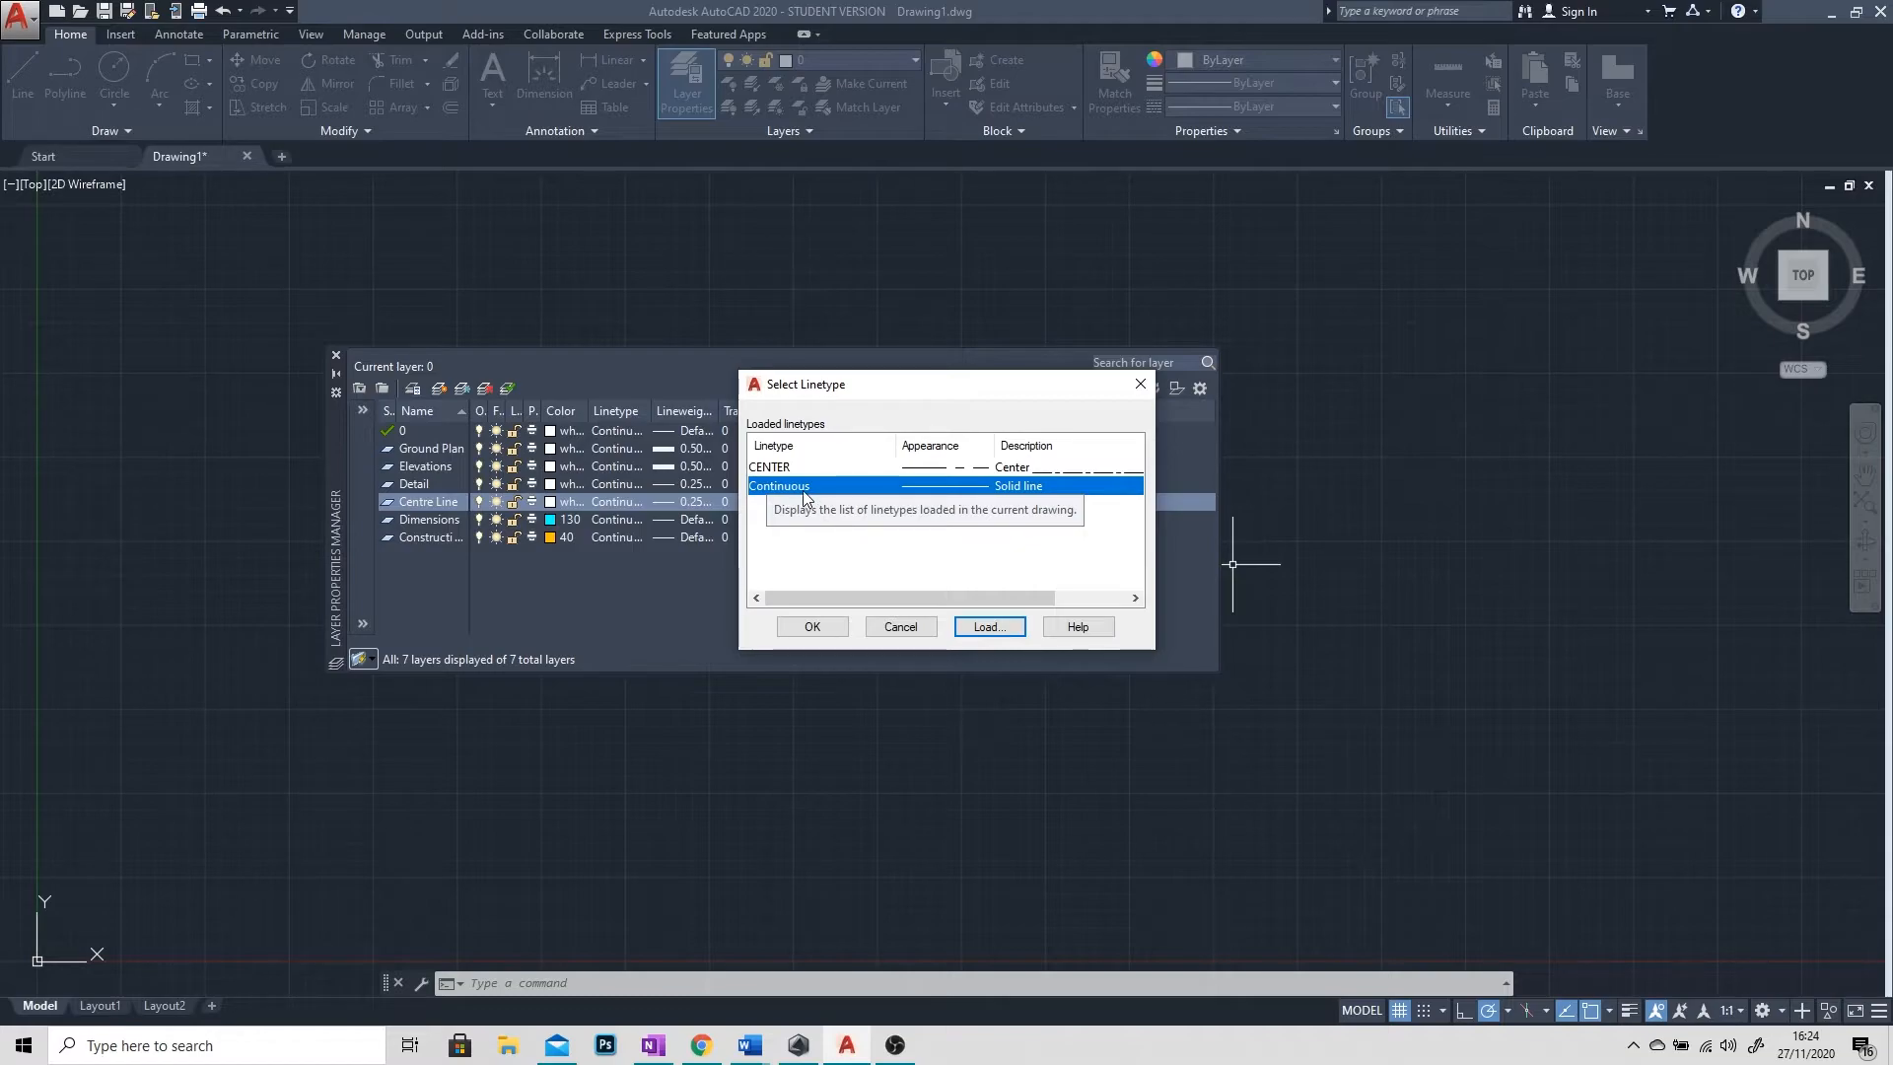
{"action": "left_click", "coordinate": [778, 469]}
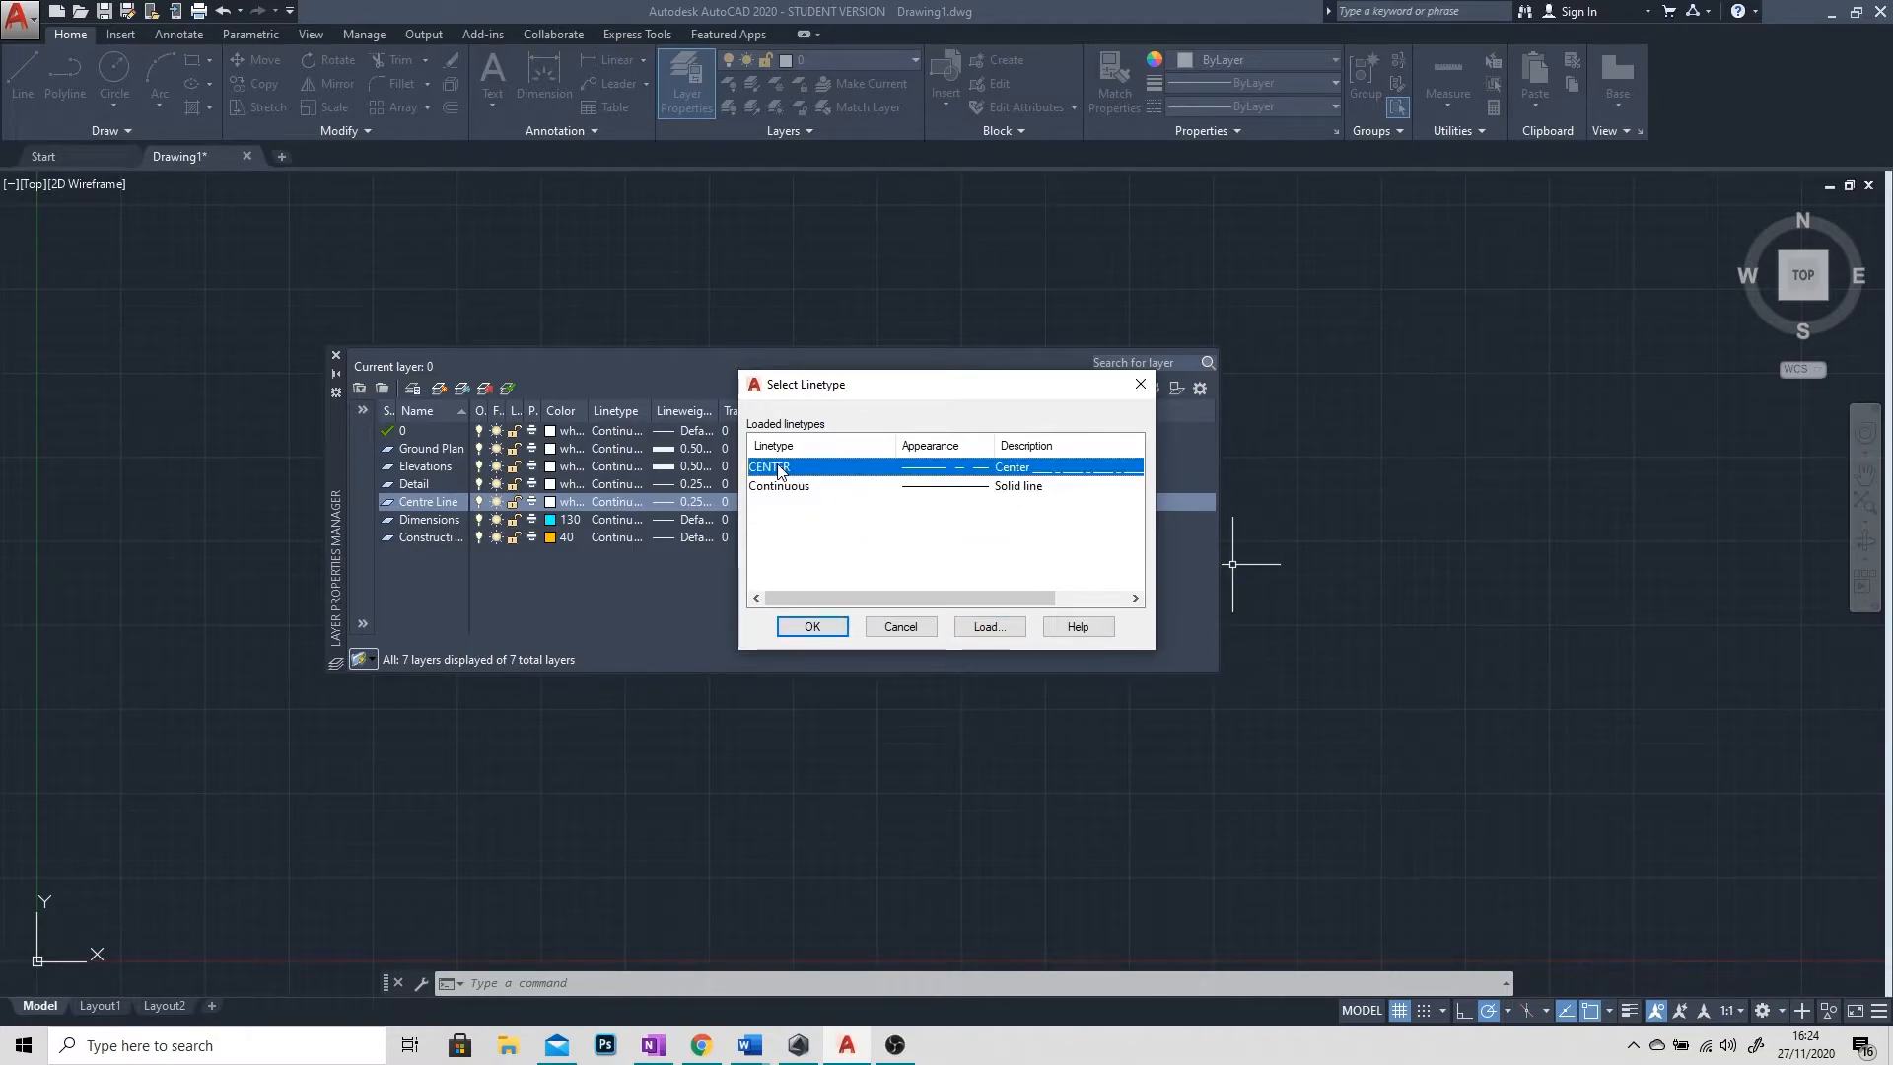
{"action": "left_click", "coordinate": [826, 629]}
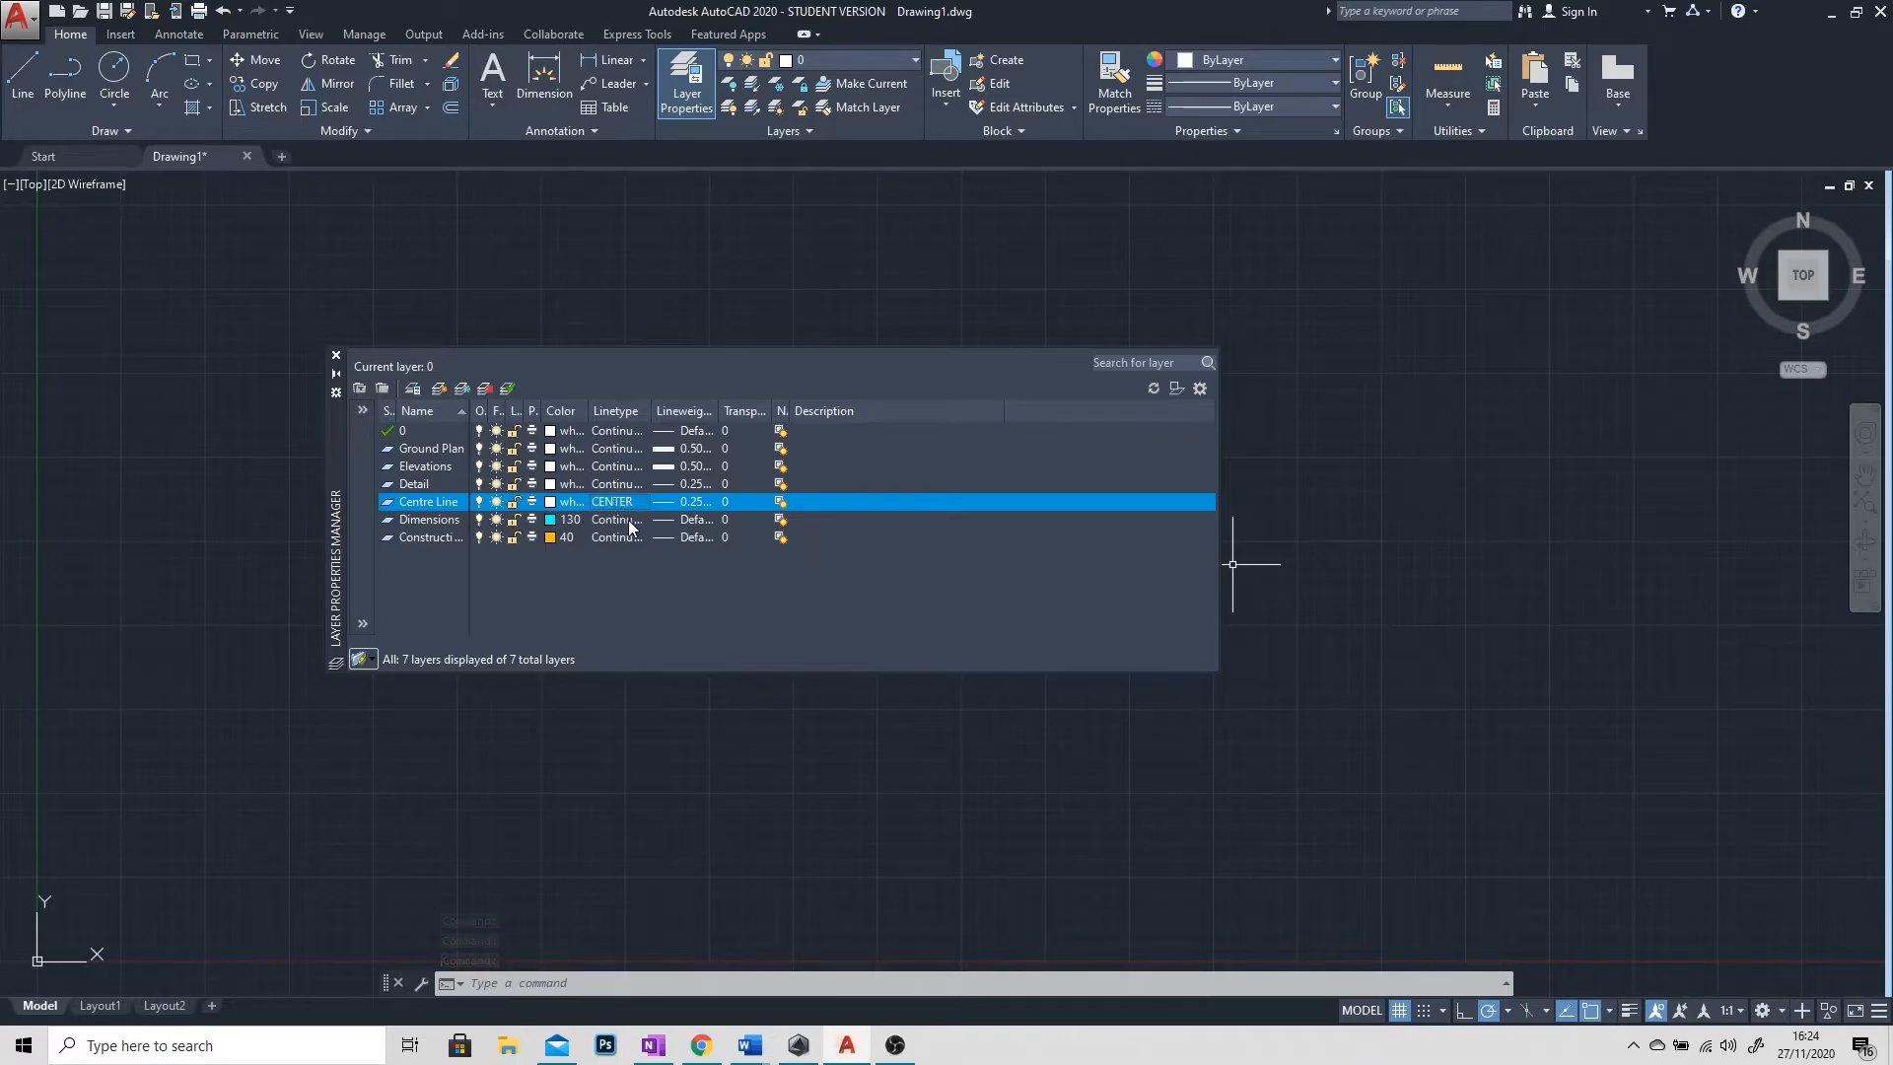
Step: Set the Centre Line layer's colour to pink, index colour 211, and close the layer manager
{"action": "left_click", "coordinate": [550, 502]}
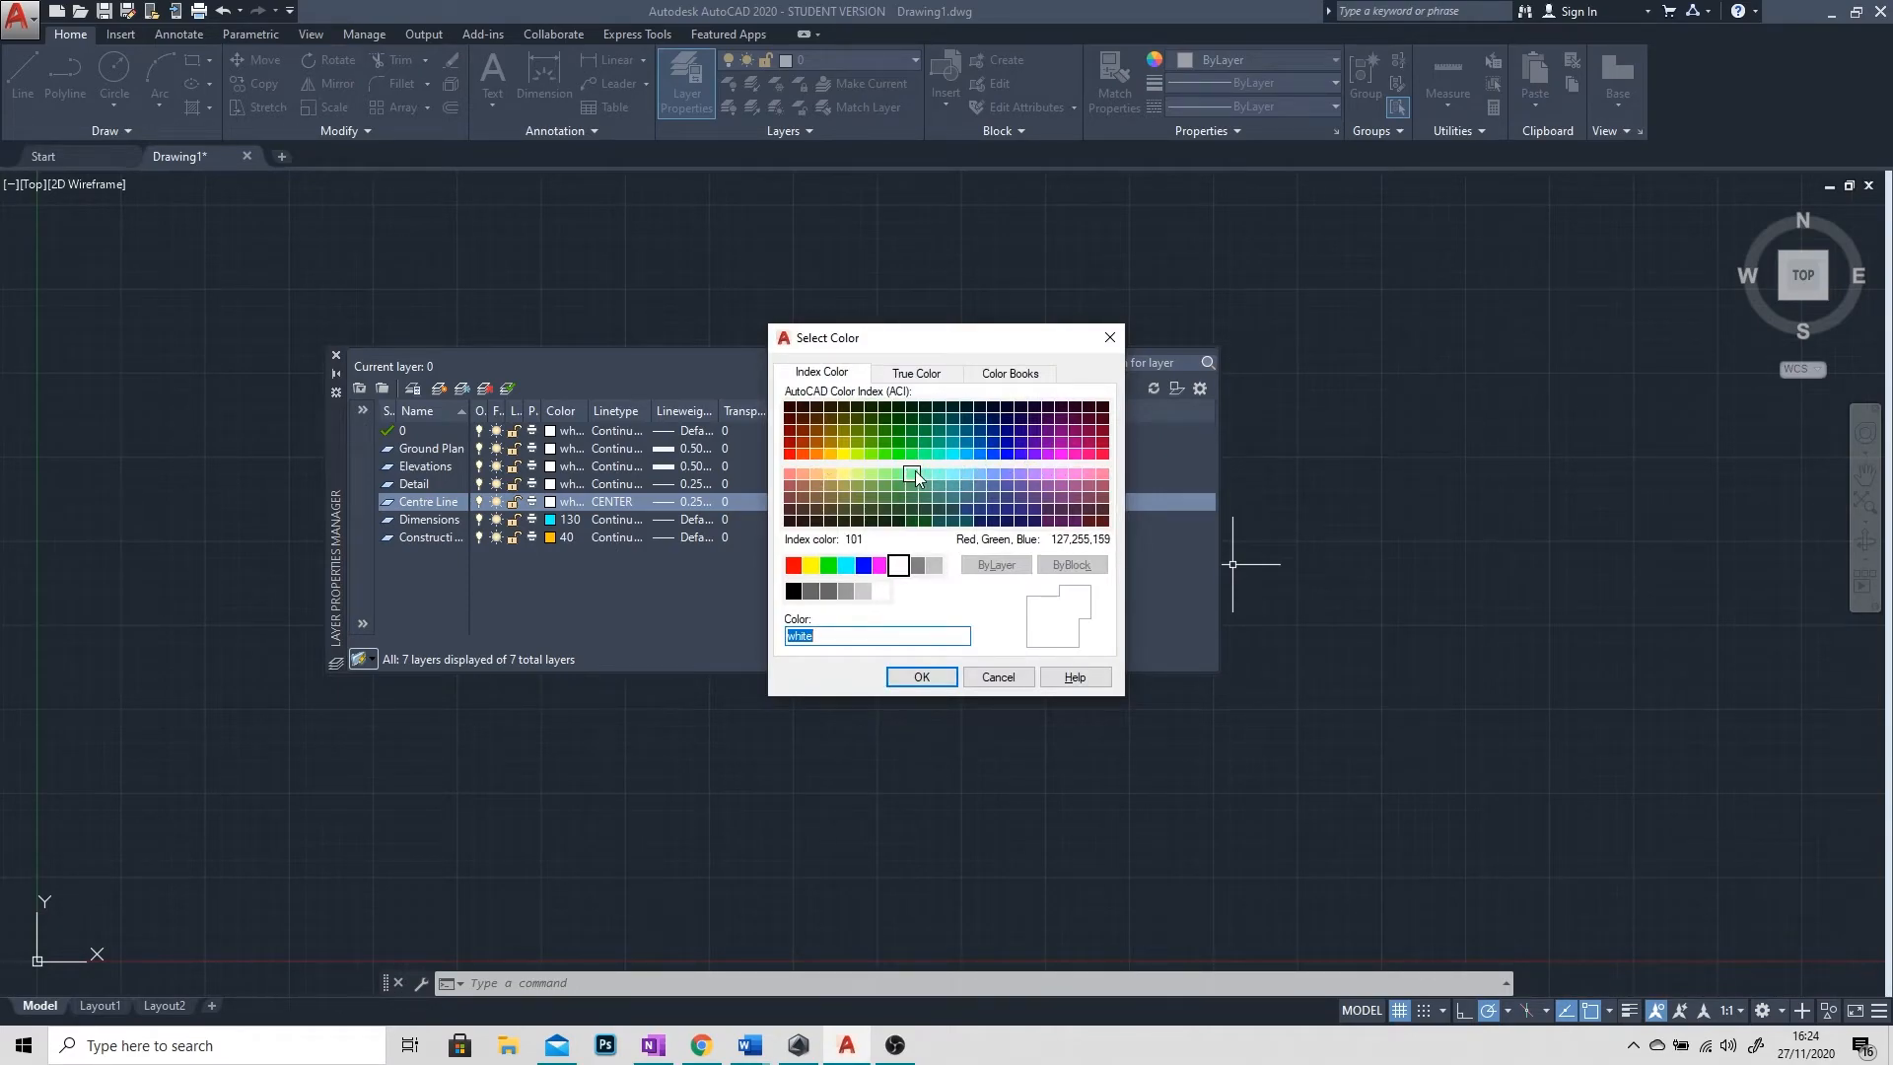
{"action": "left_click", "coordinate": [1060, 454]}
{"action": "left_click", "coordinate": [1048, 475]}
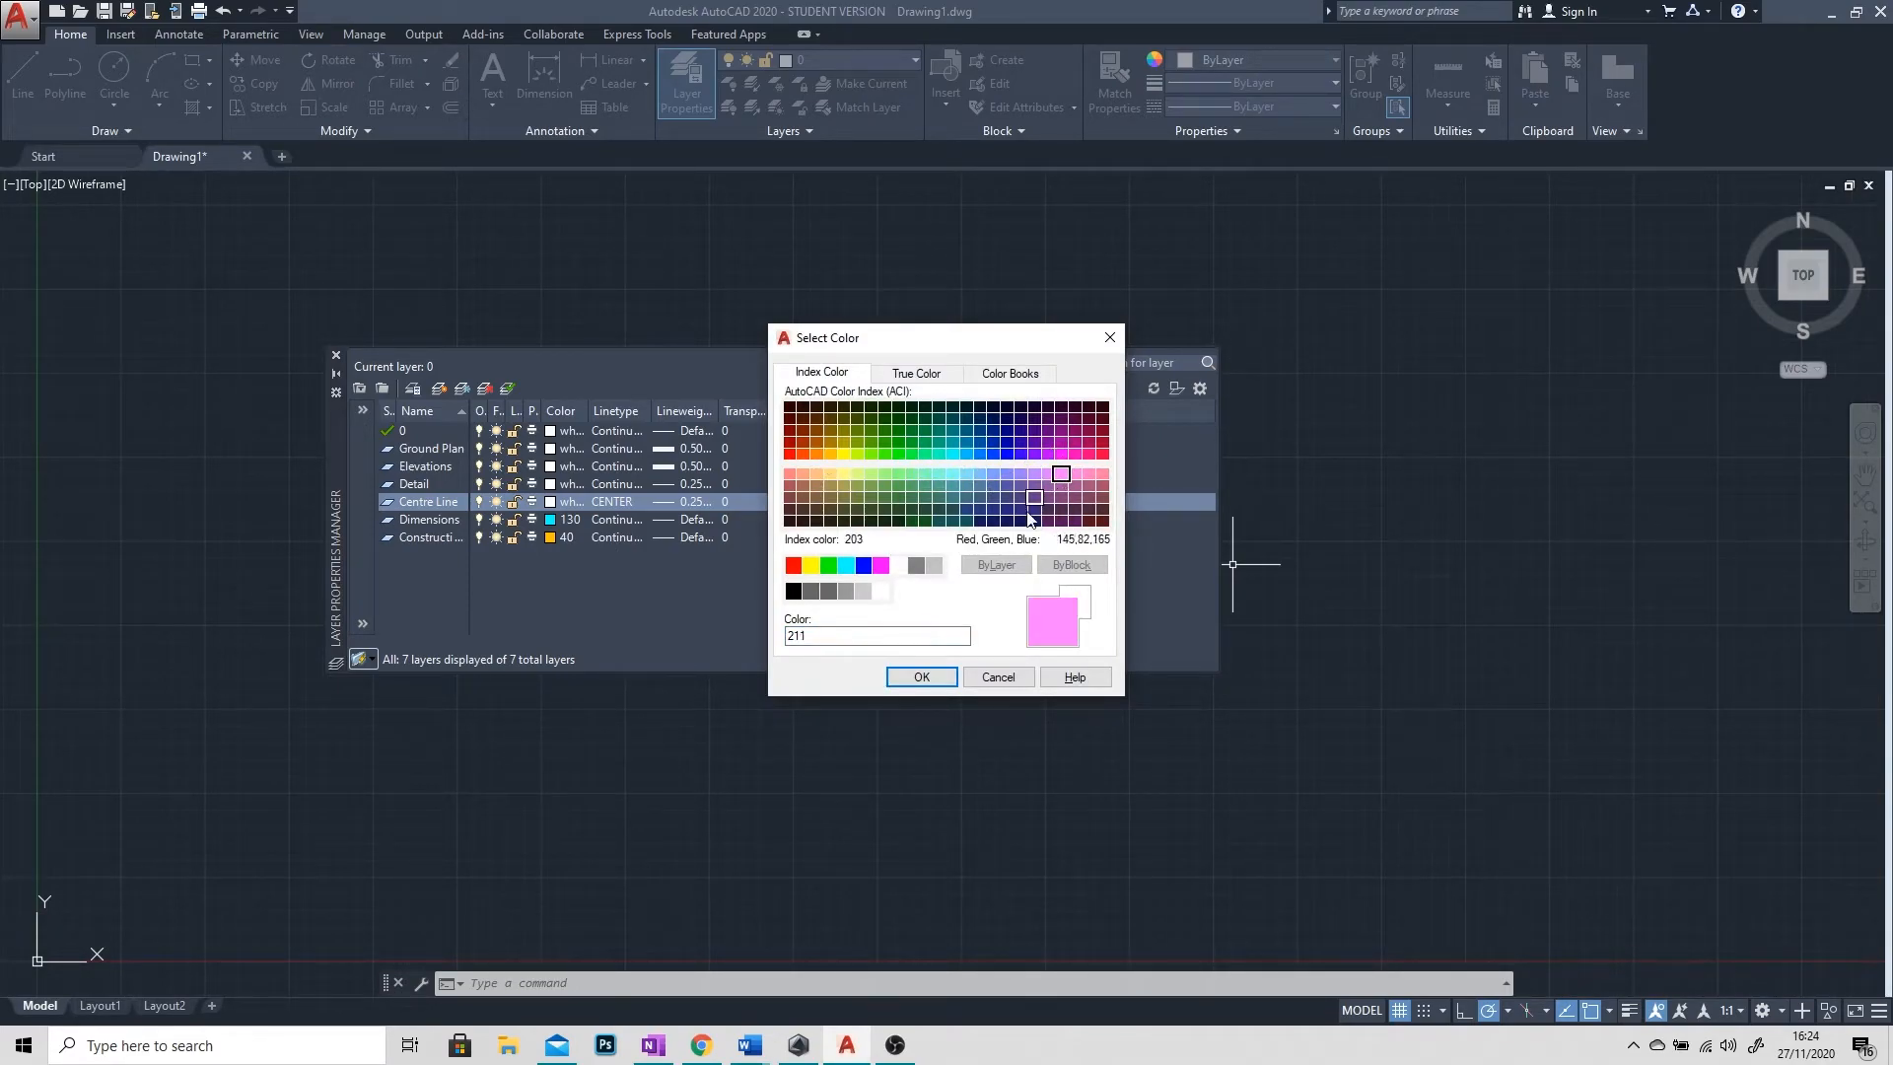
{"action": "left_click", "coordinate": [922, 676]}
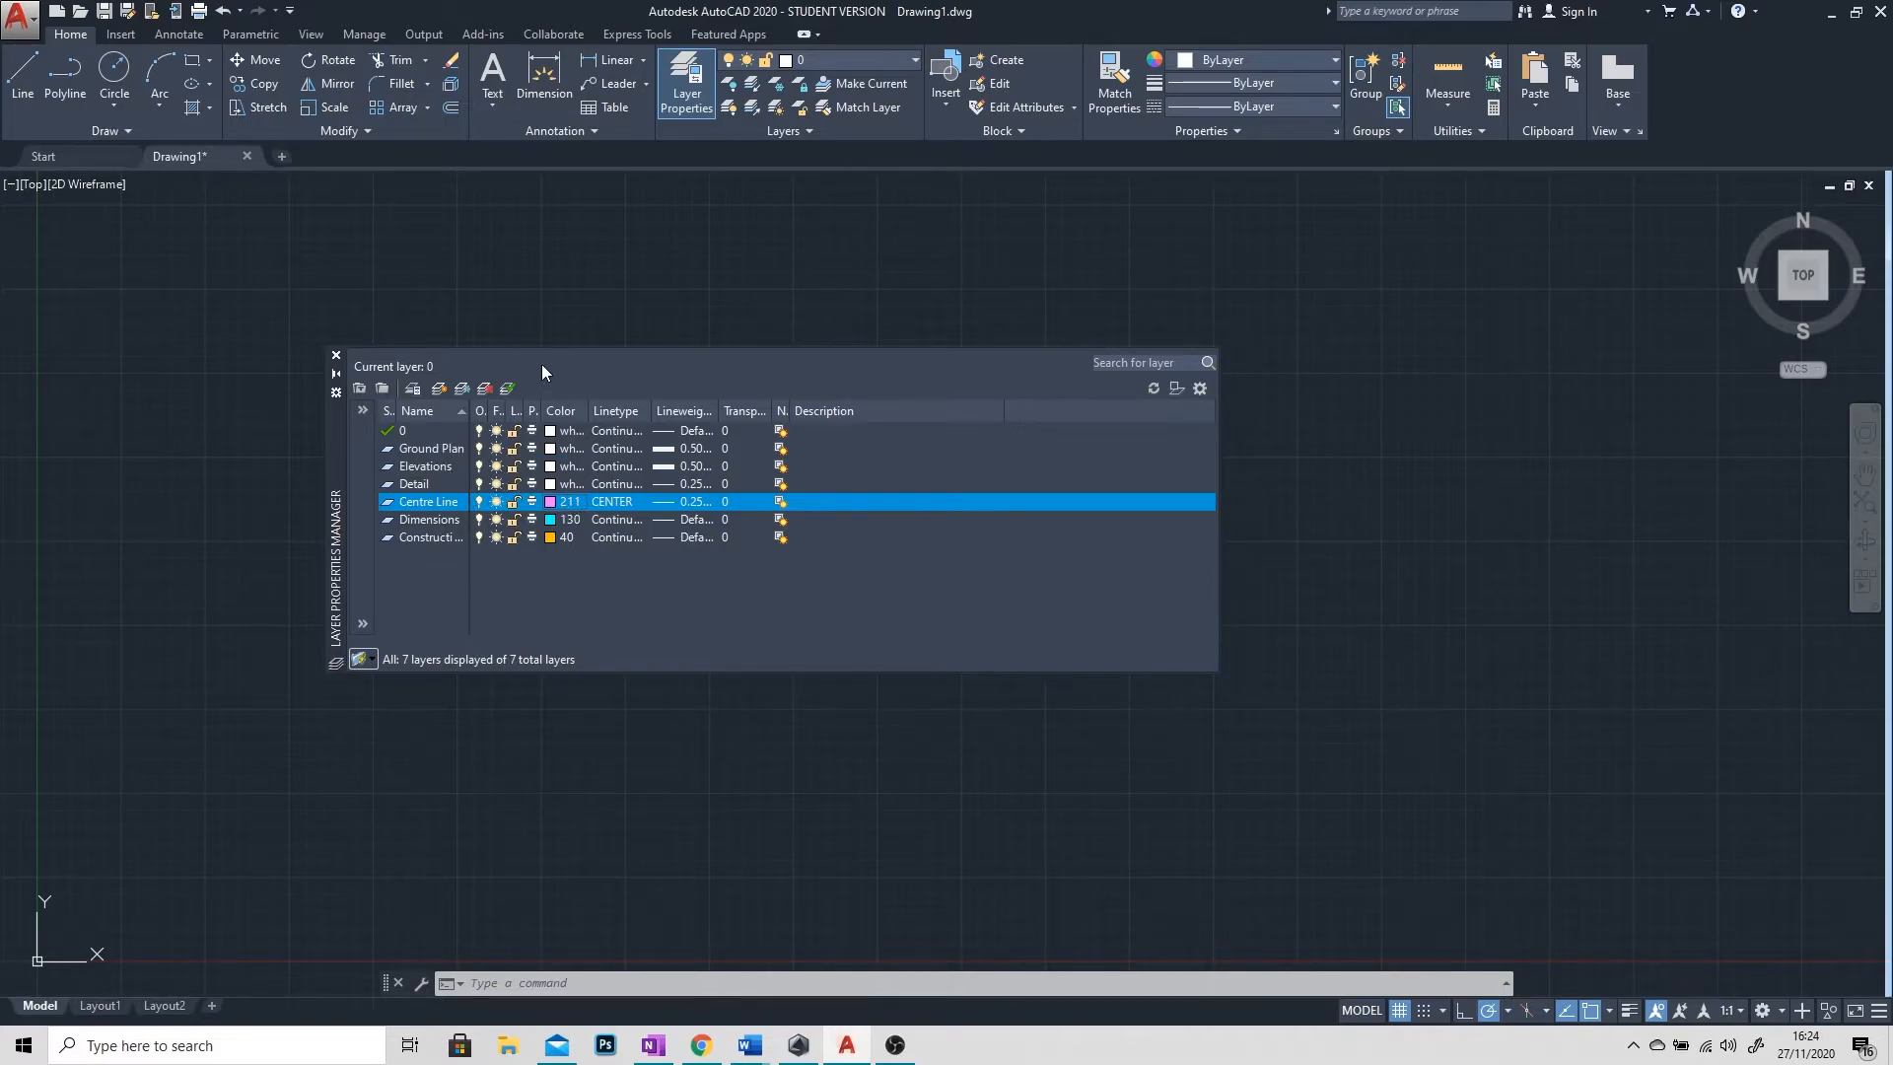
{"action": "left_click", "coordinate": [336, 355]}
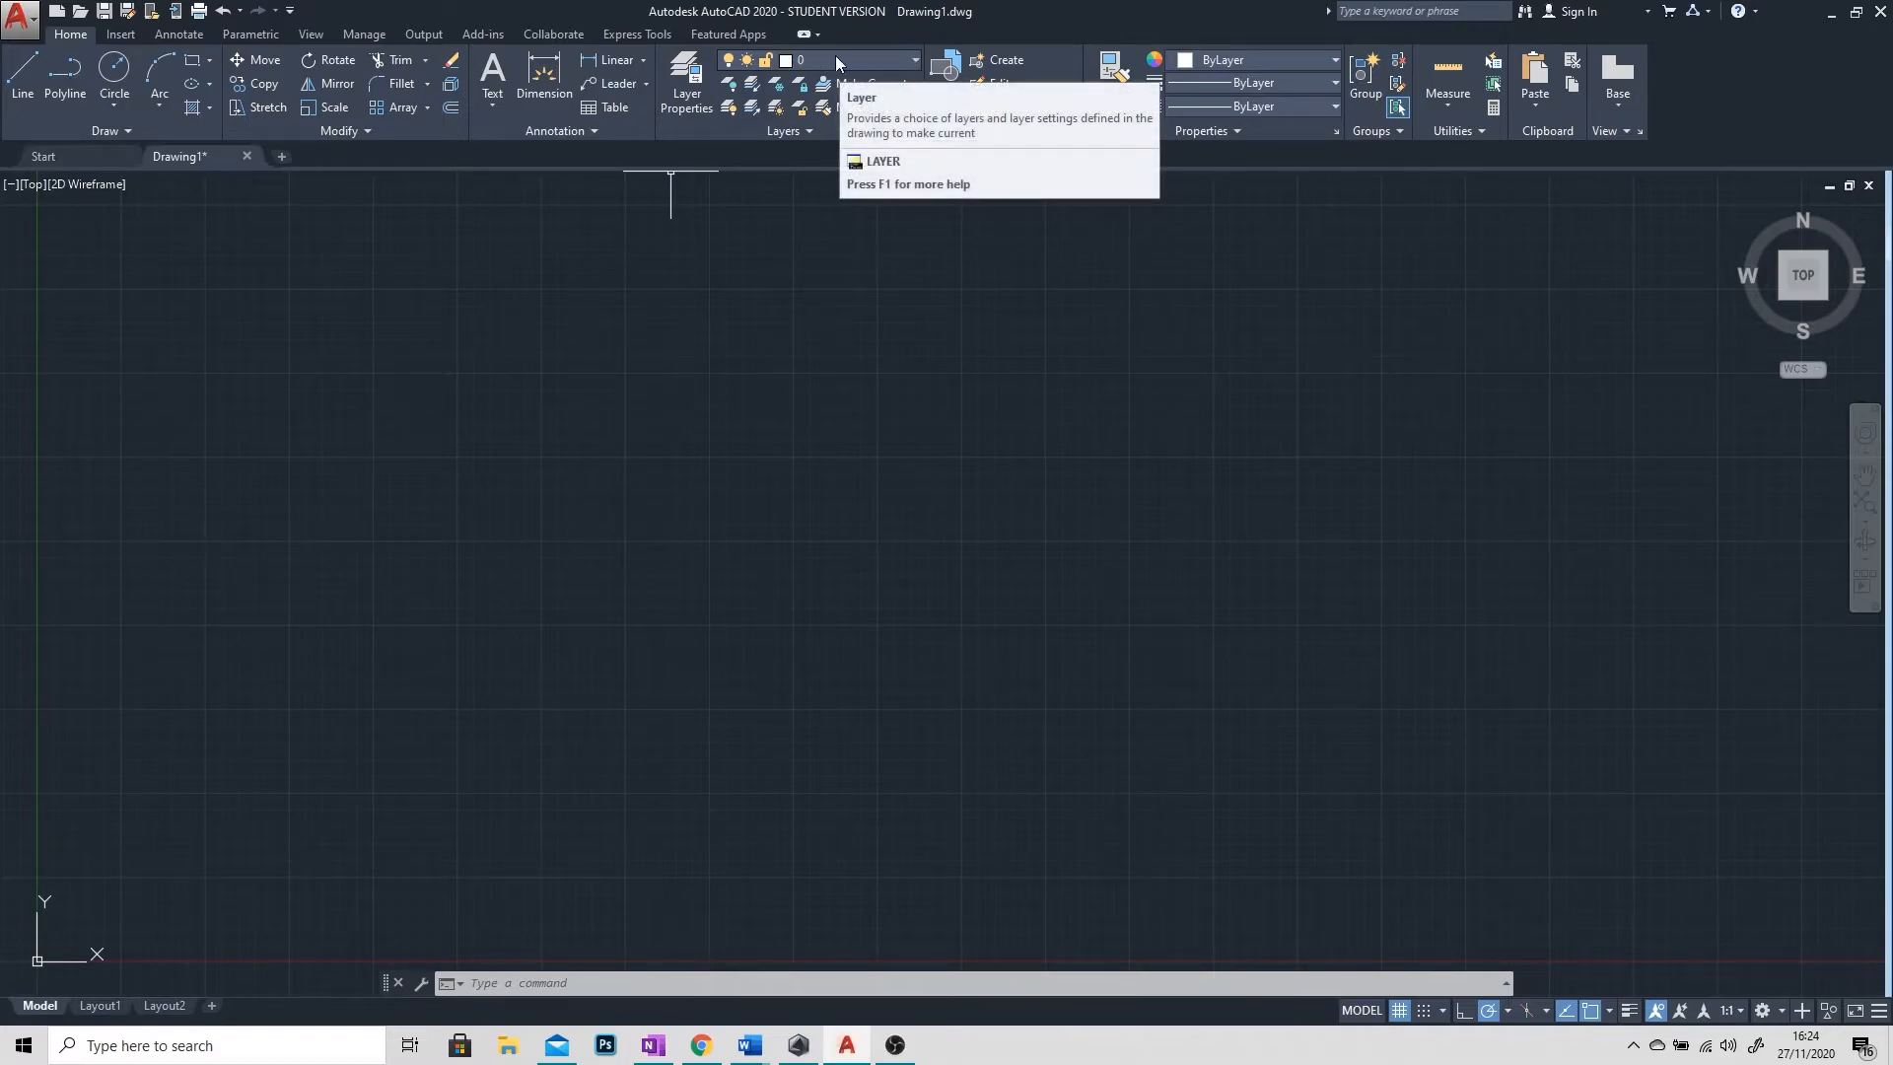
Step: Make Elevations the current layer and draw a large closed rectangle of lines in the middle of the drawing area with grid snap on
{"action": "left_click", "coordinate": [912, 60]}
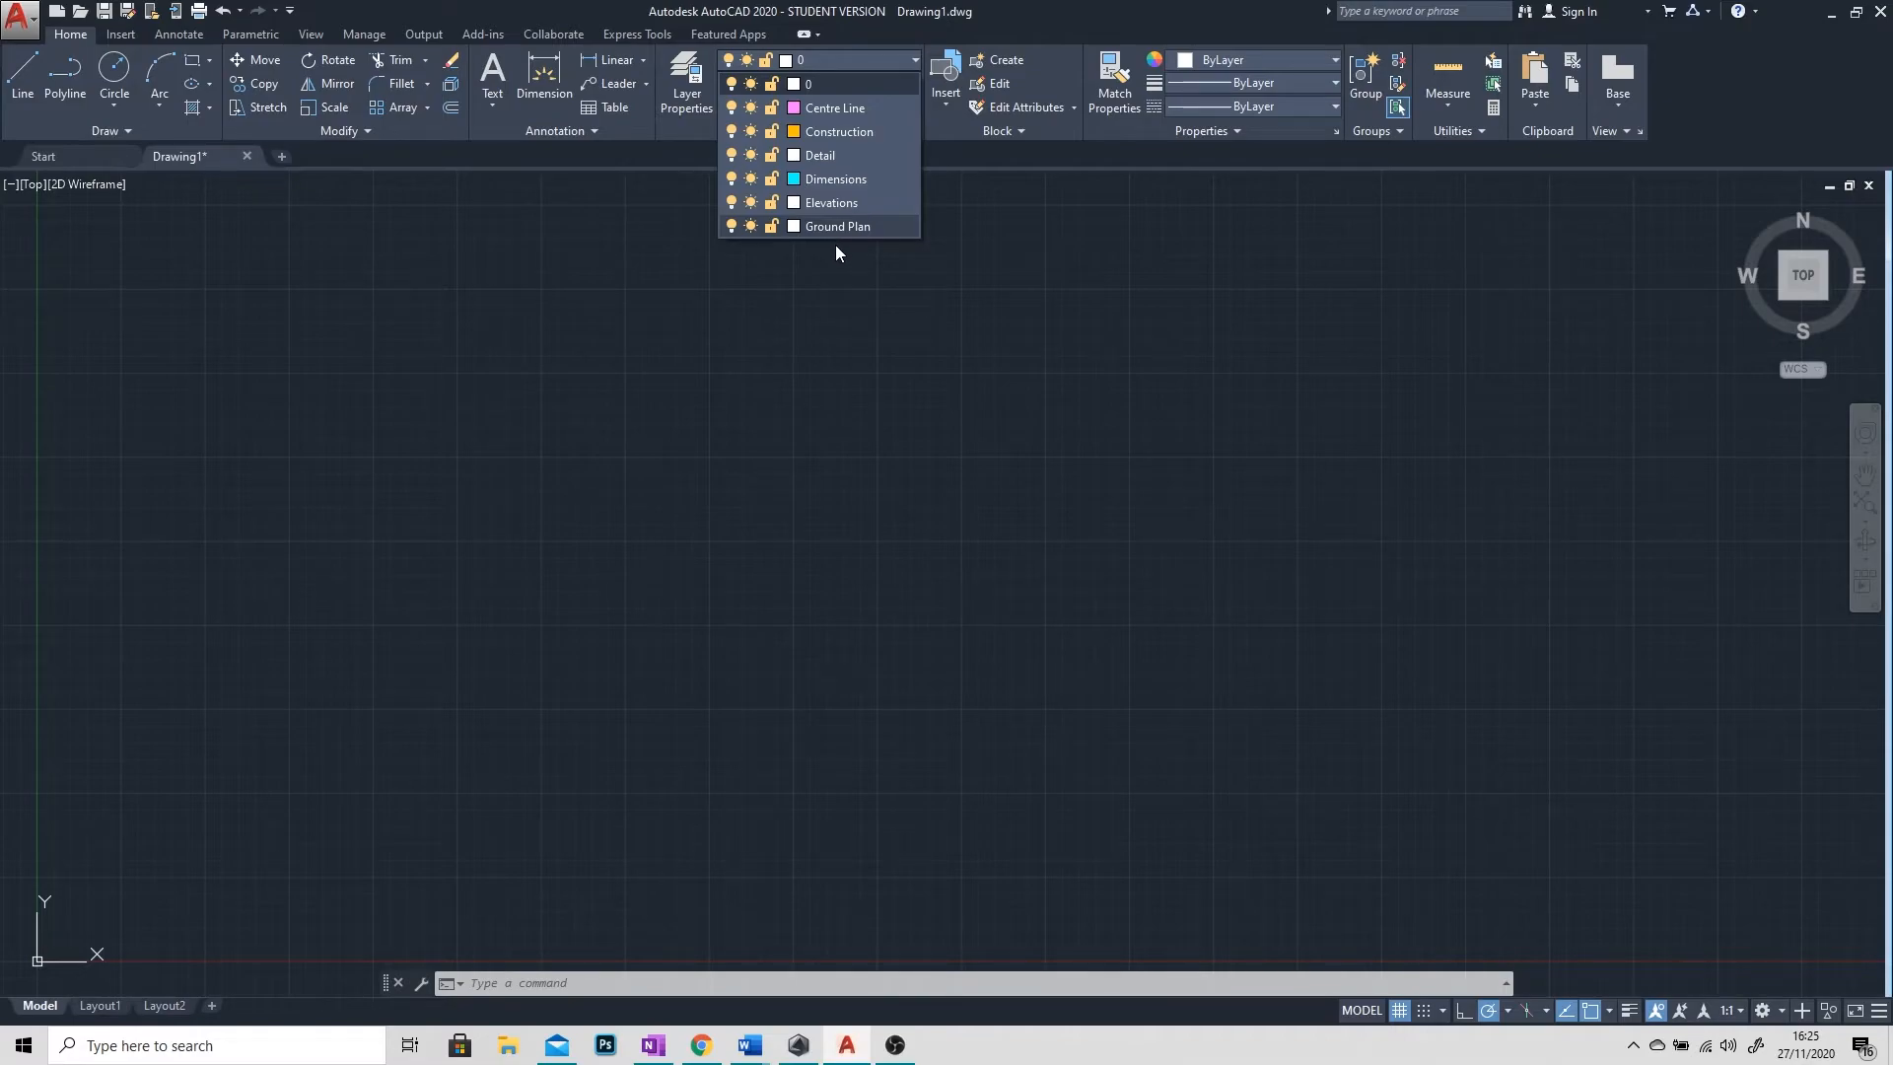
{"action": "left_click", "coordinate": [832, 204]}
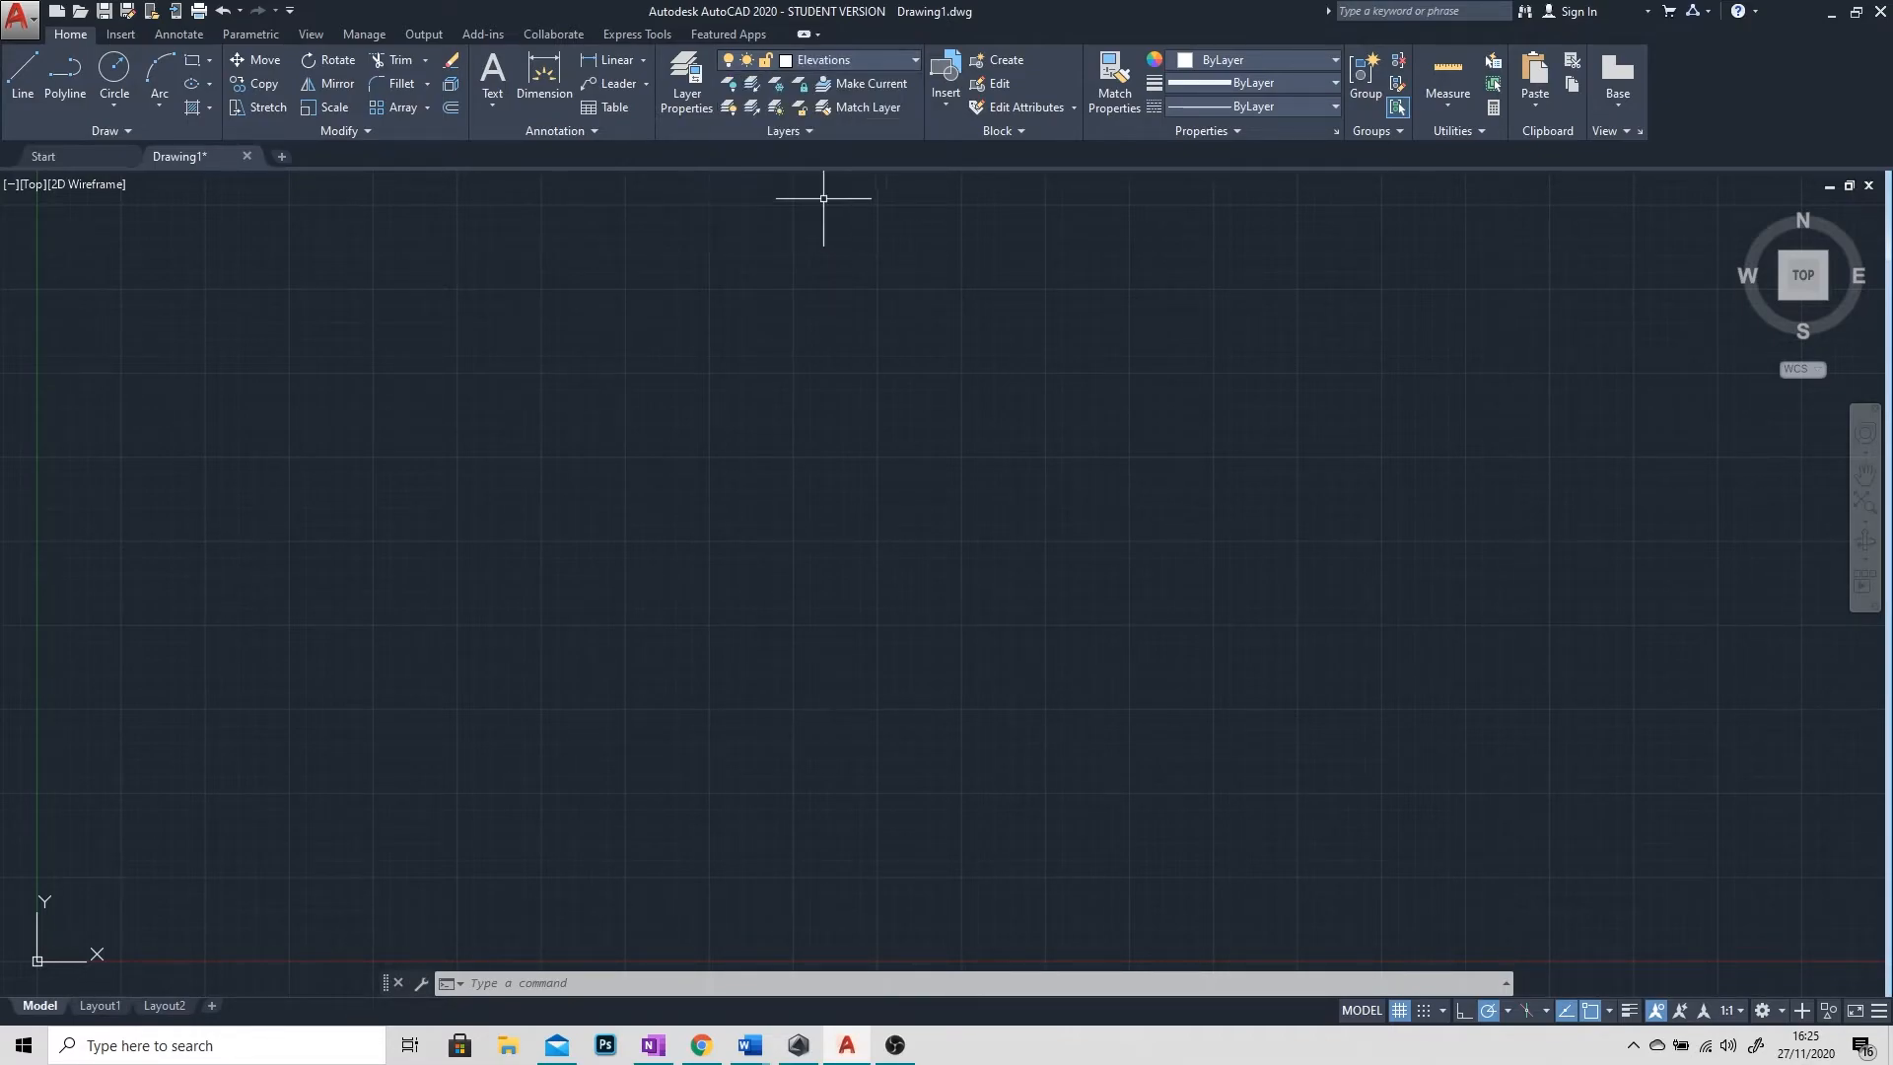
{"action": "left_click", "coordinate": [23, 77]}
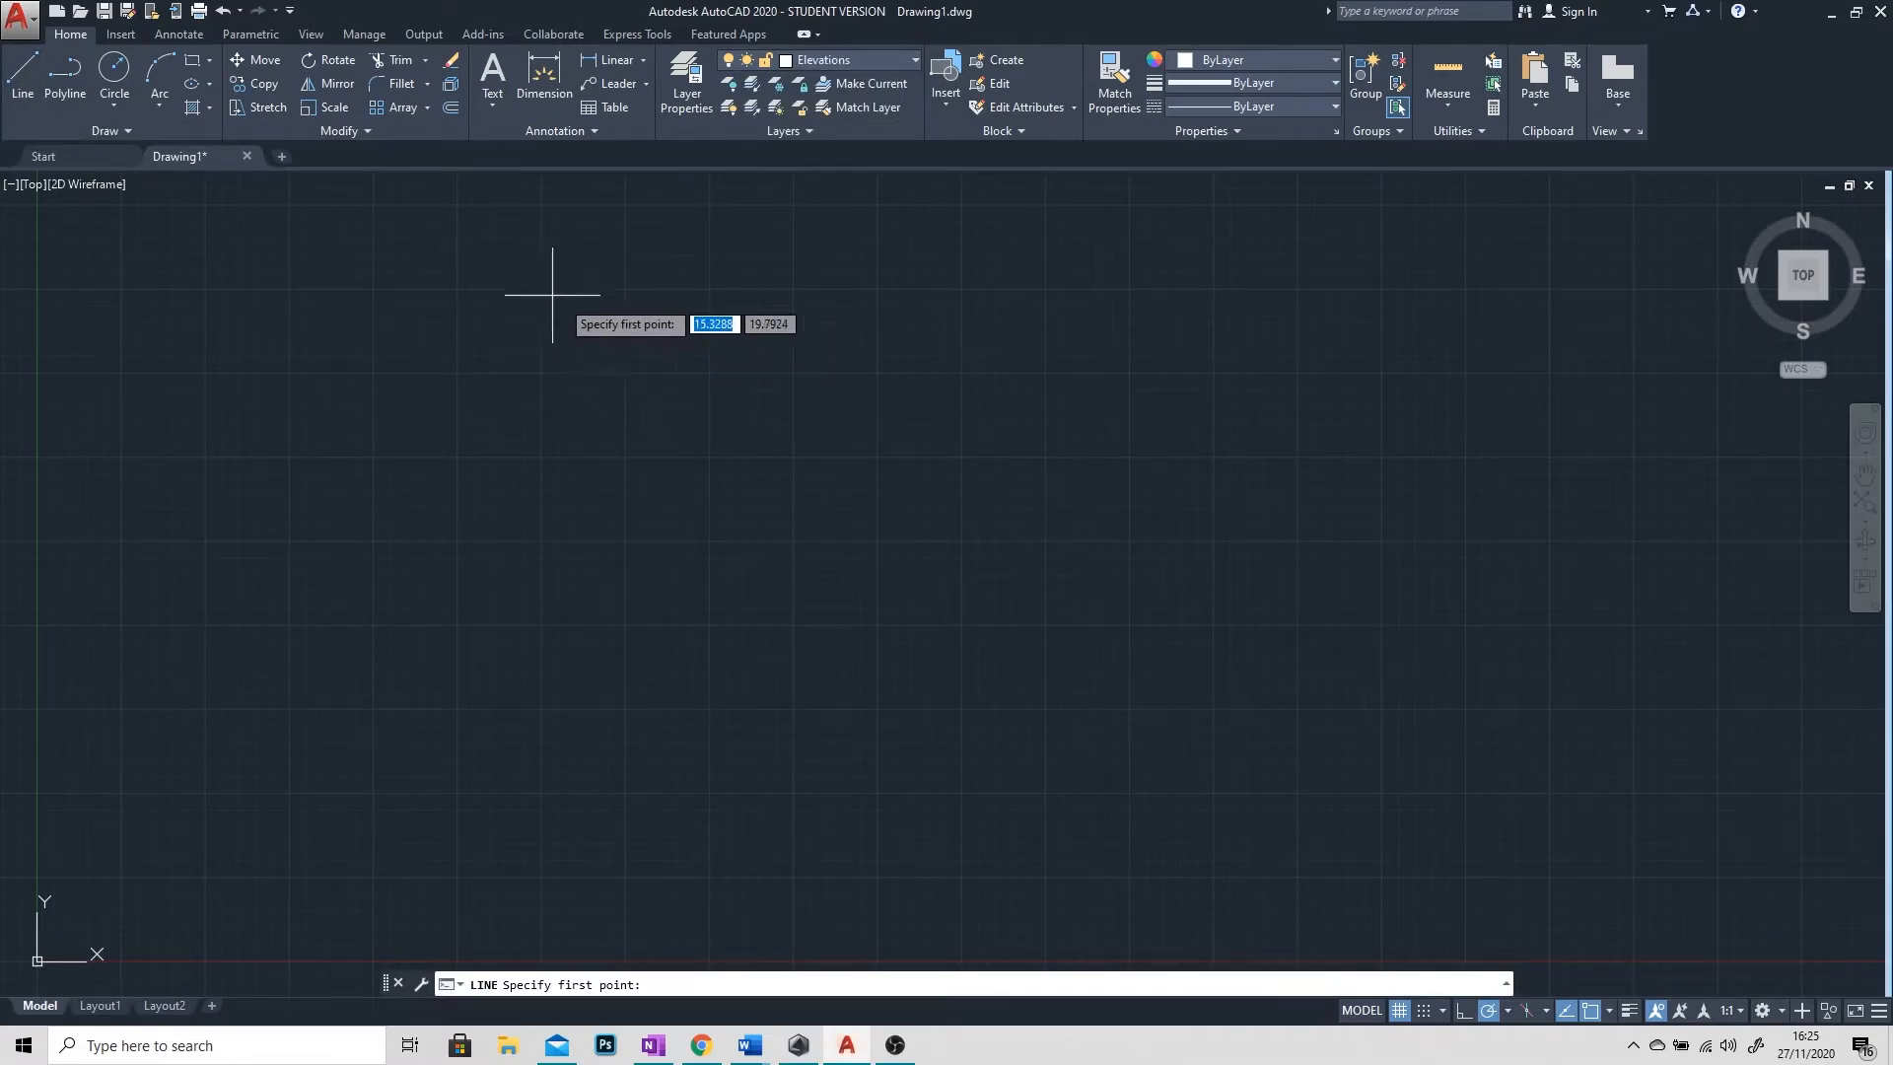
{"action": "left_click", "coordinate": [1423, 1010]}
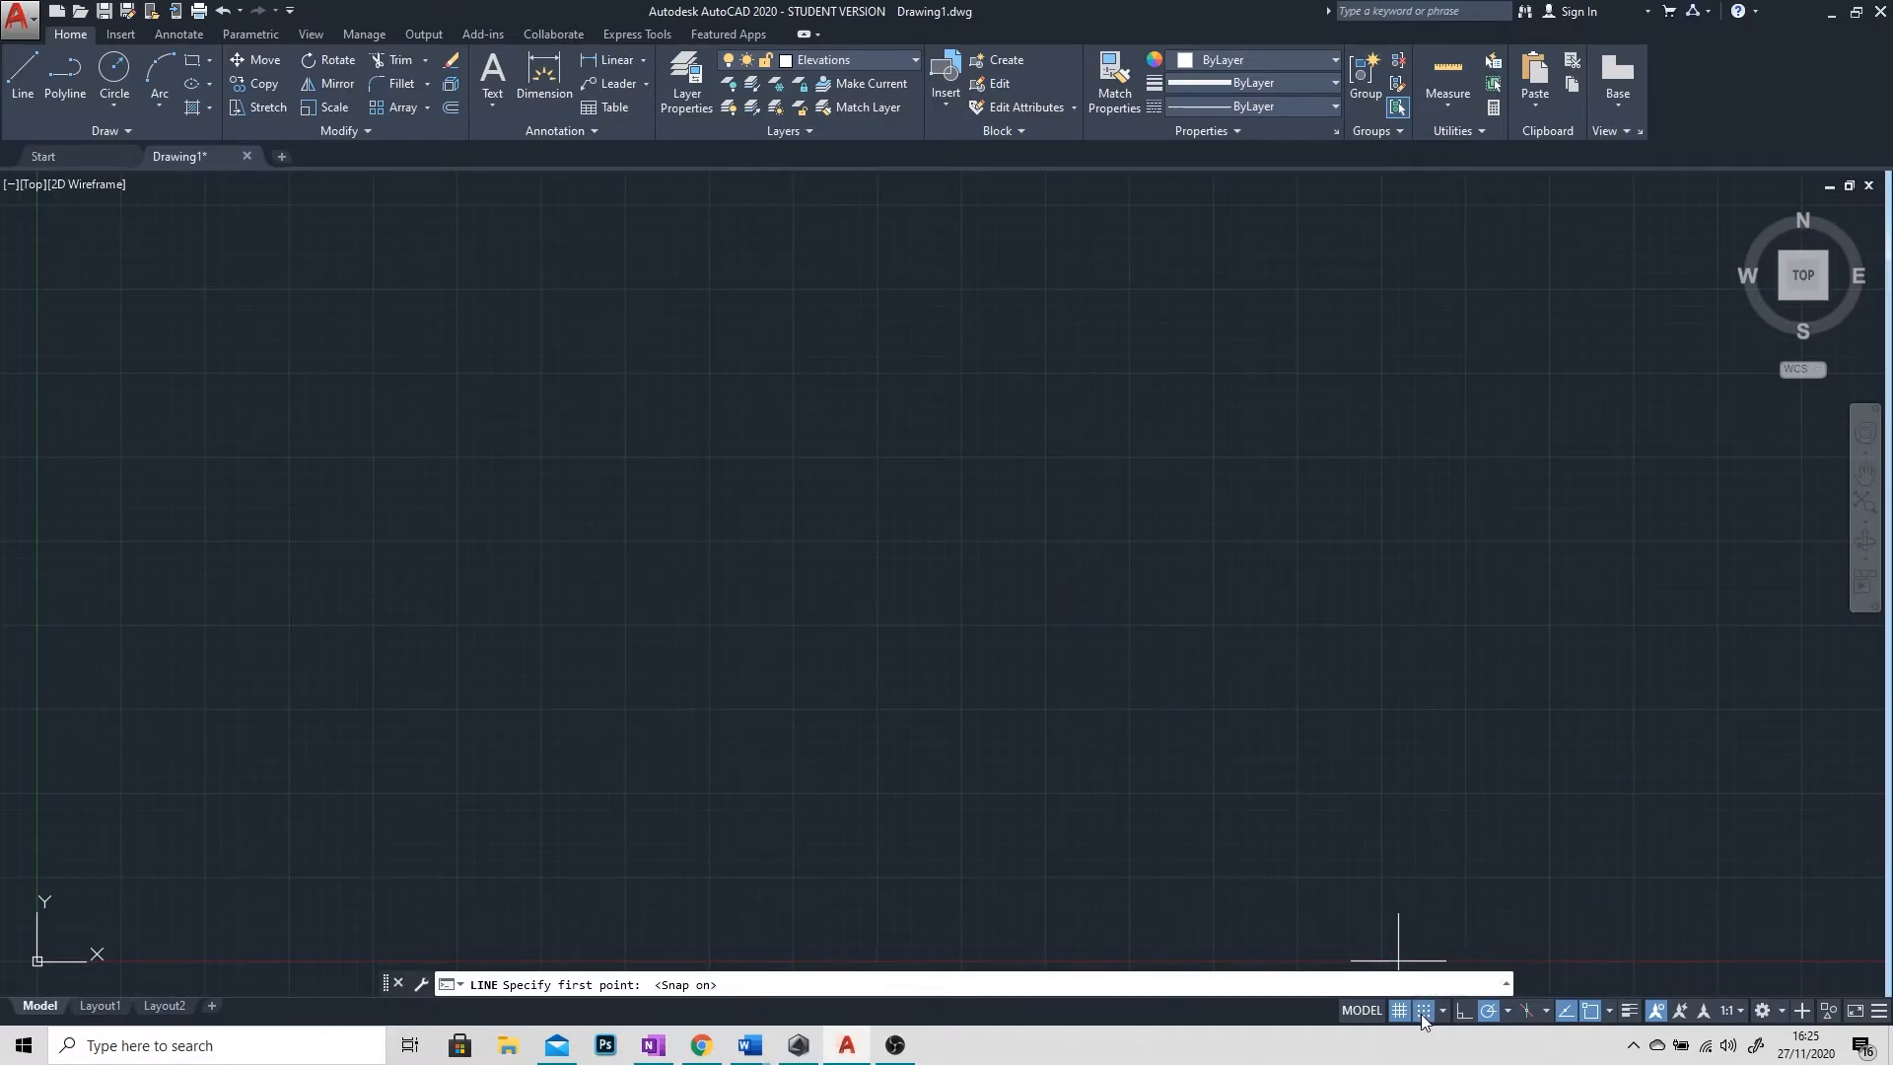
{"action": "left_click", "coordinate": [458, 373]}
{"action": "left_click", "coordinate": [1213, 373]}
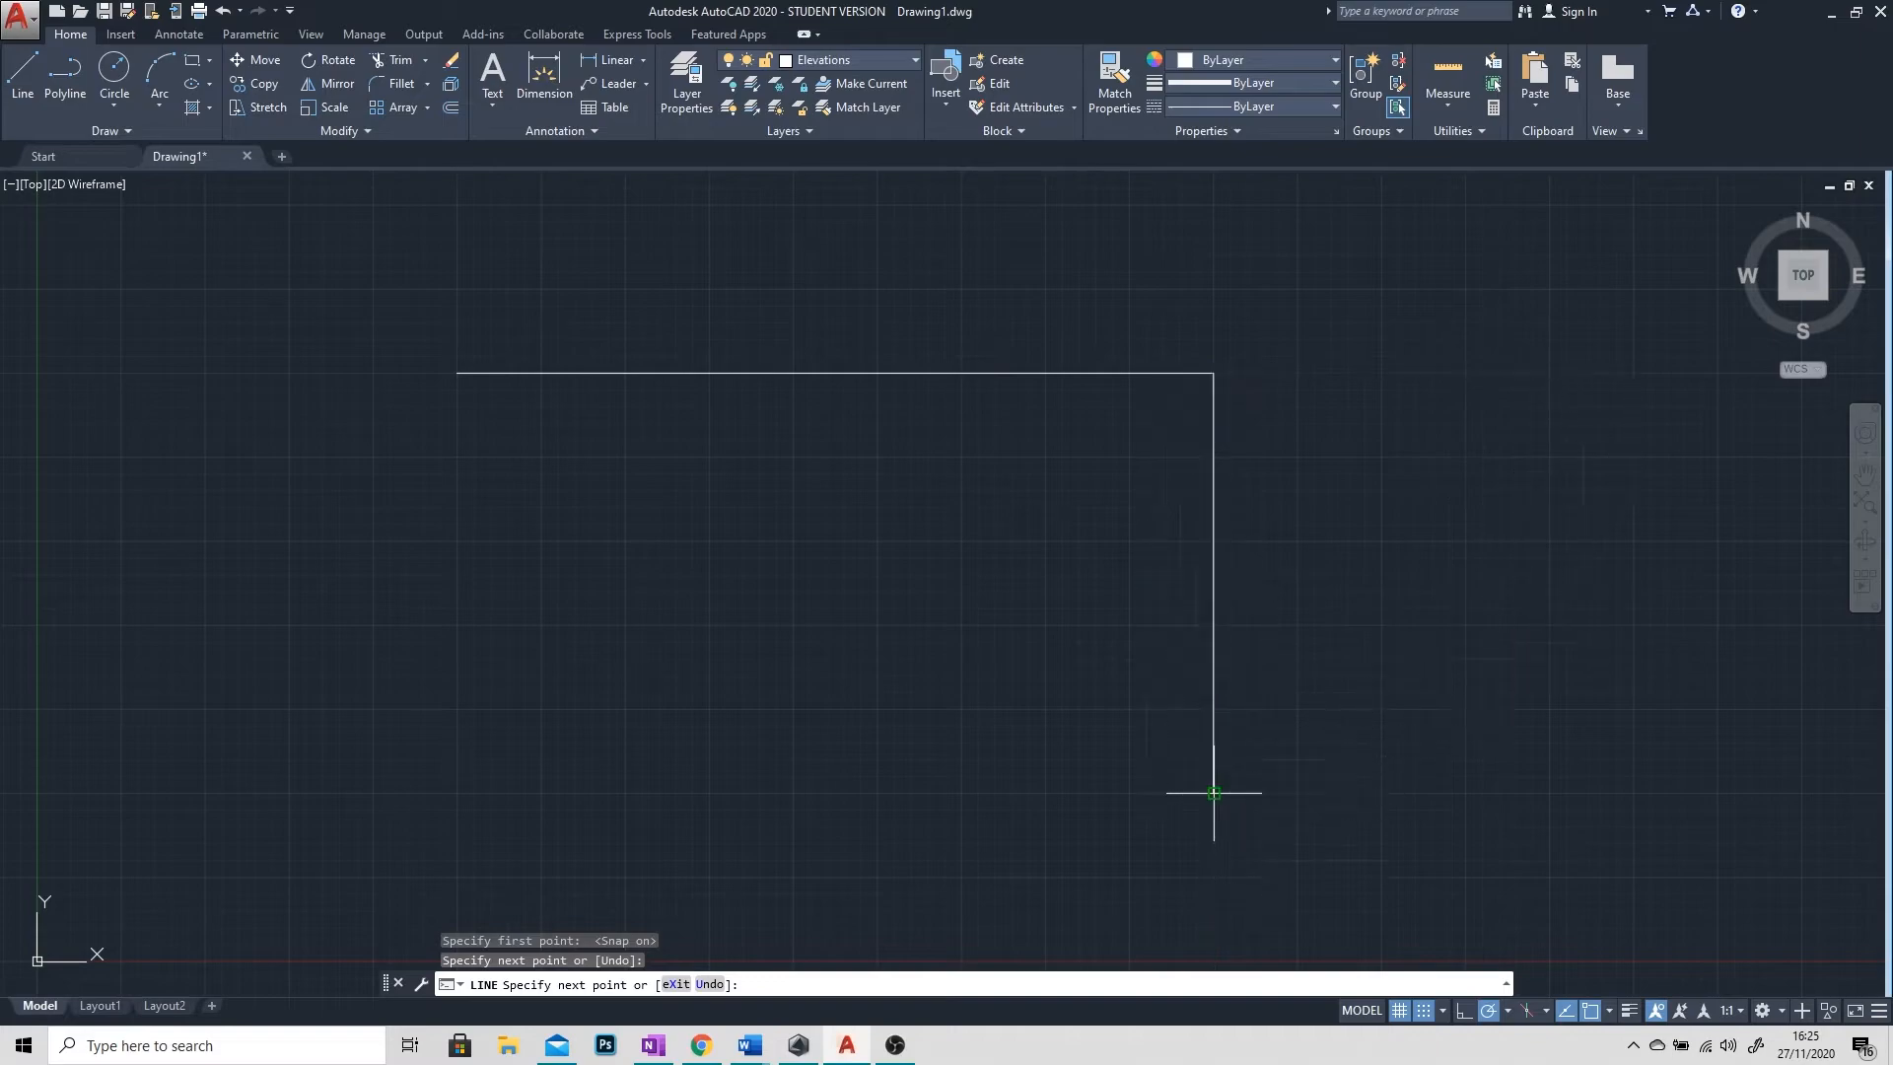
{"action": "left_click", "coordinate": [1213, 792]}
{"action": "left_click", "coordinate": [458, 792]}
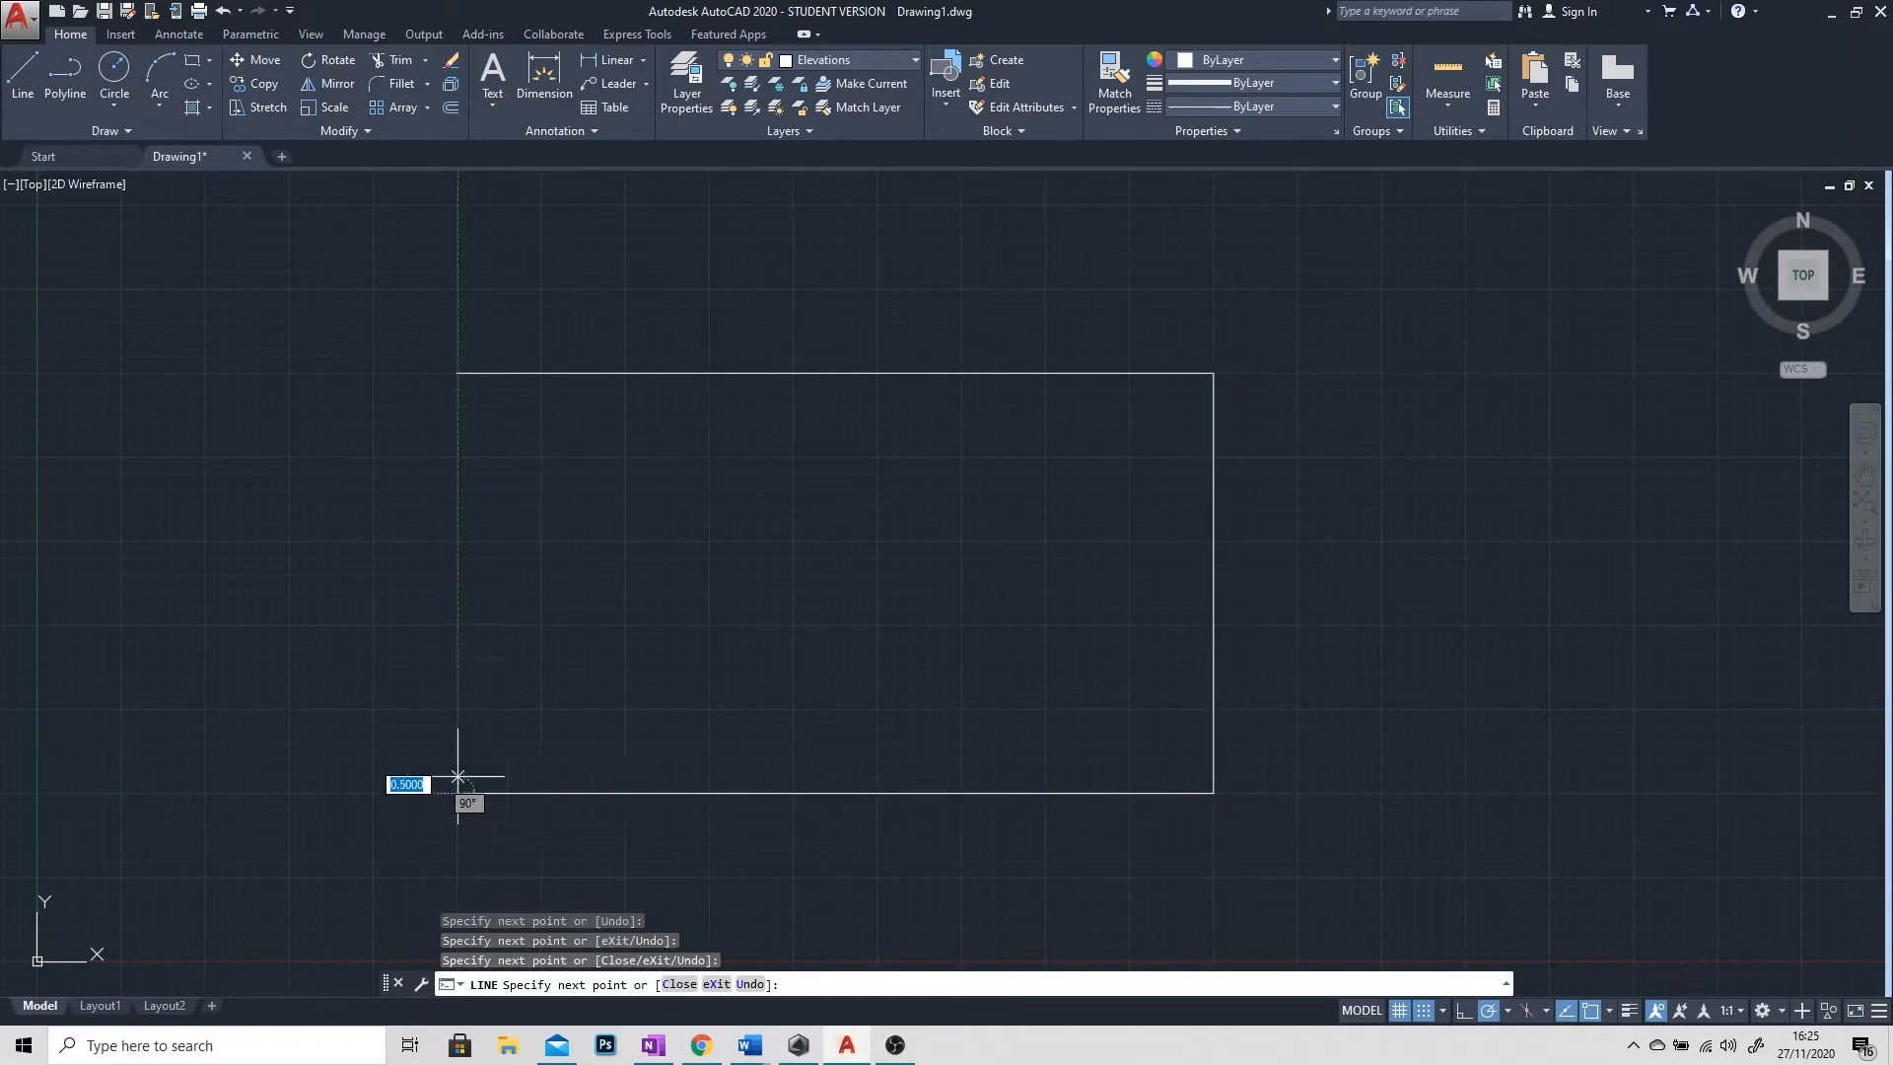
{"action": "left_click", "coordinate": [457, 373]}
{"action": "key", "text": "Escape"}
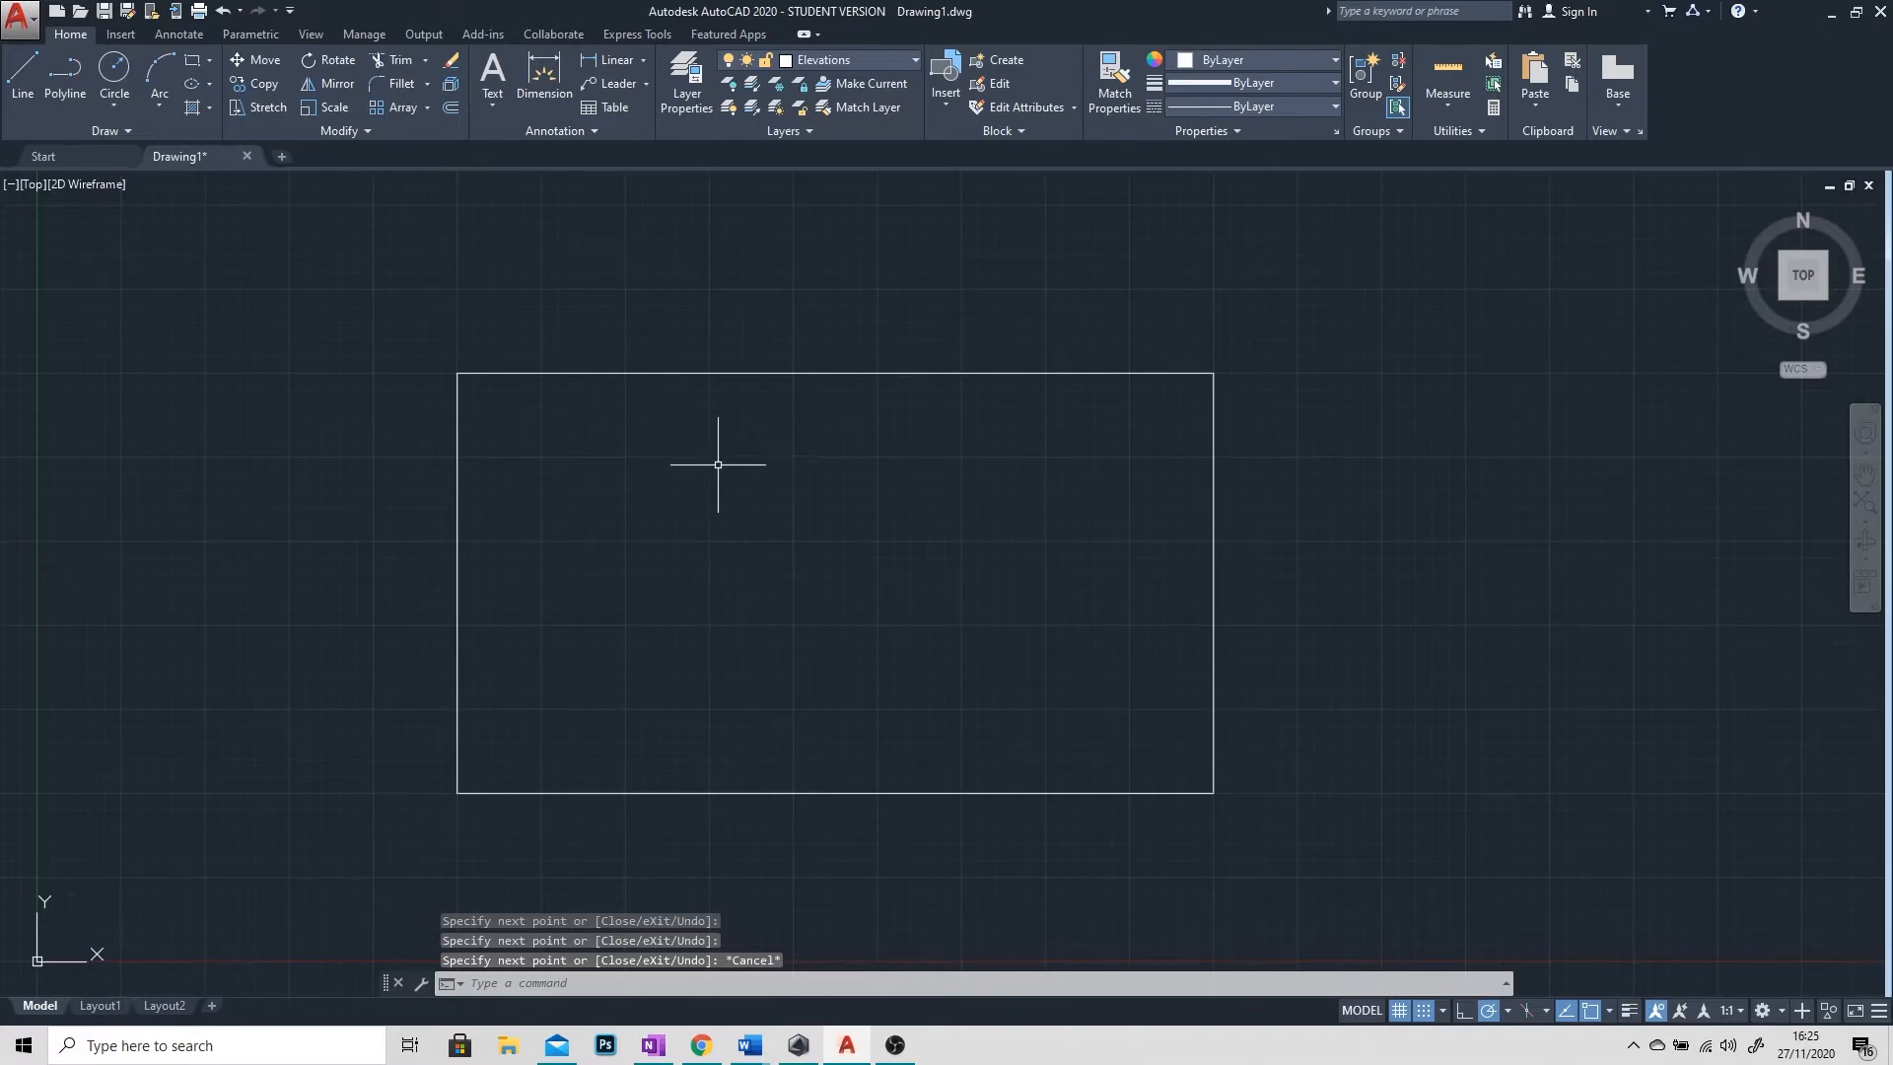
Step: Make Detail the current layer and draw a smaller closed rectangle of lines inside the upper middle of the large rectangle
{"action": "left_click", "coordinate": [911, 59]}
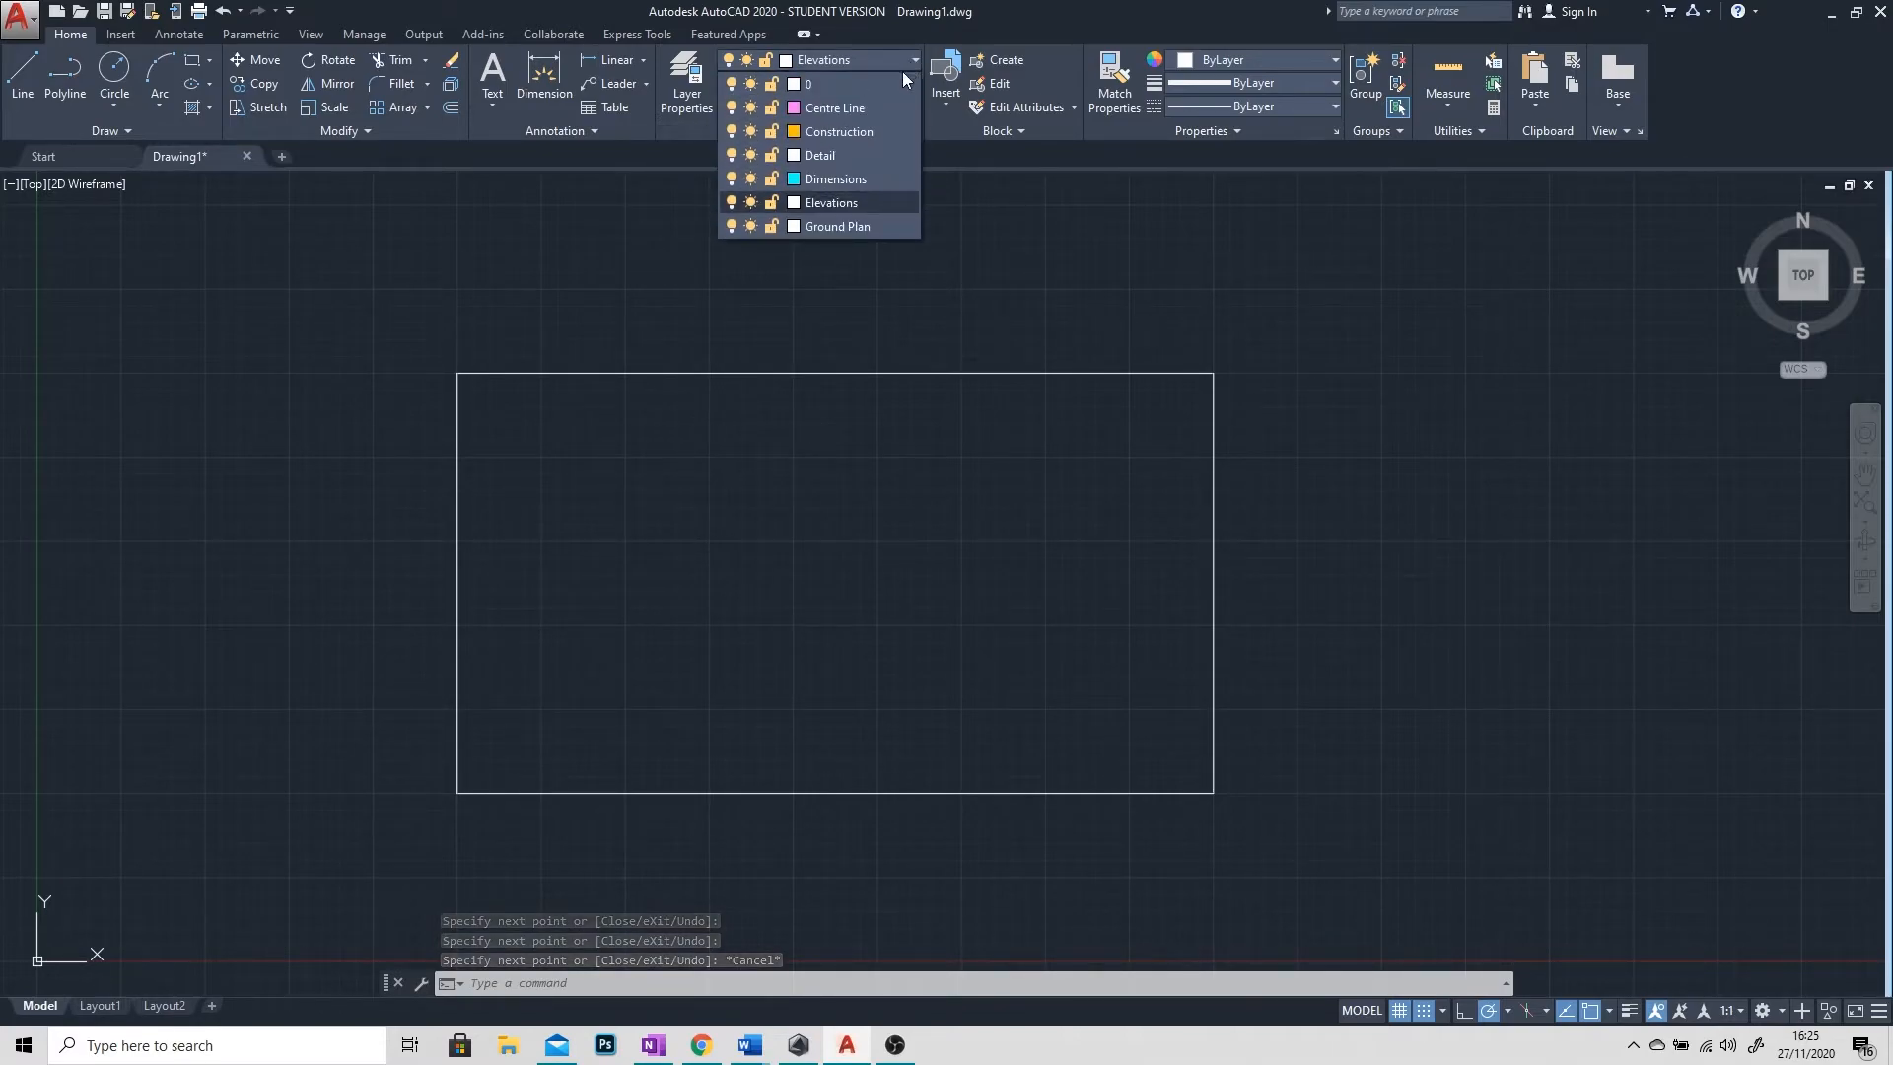
{"action": "left_click", "coordinate": [832, 158]}
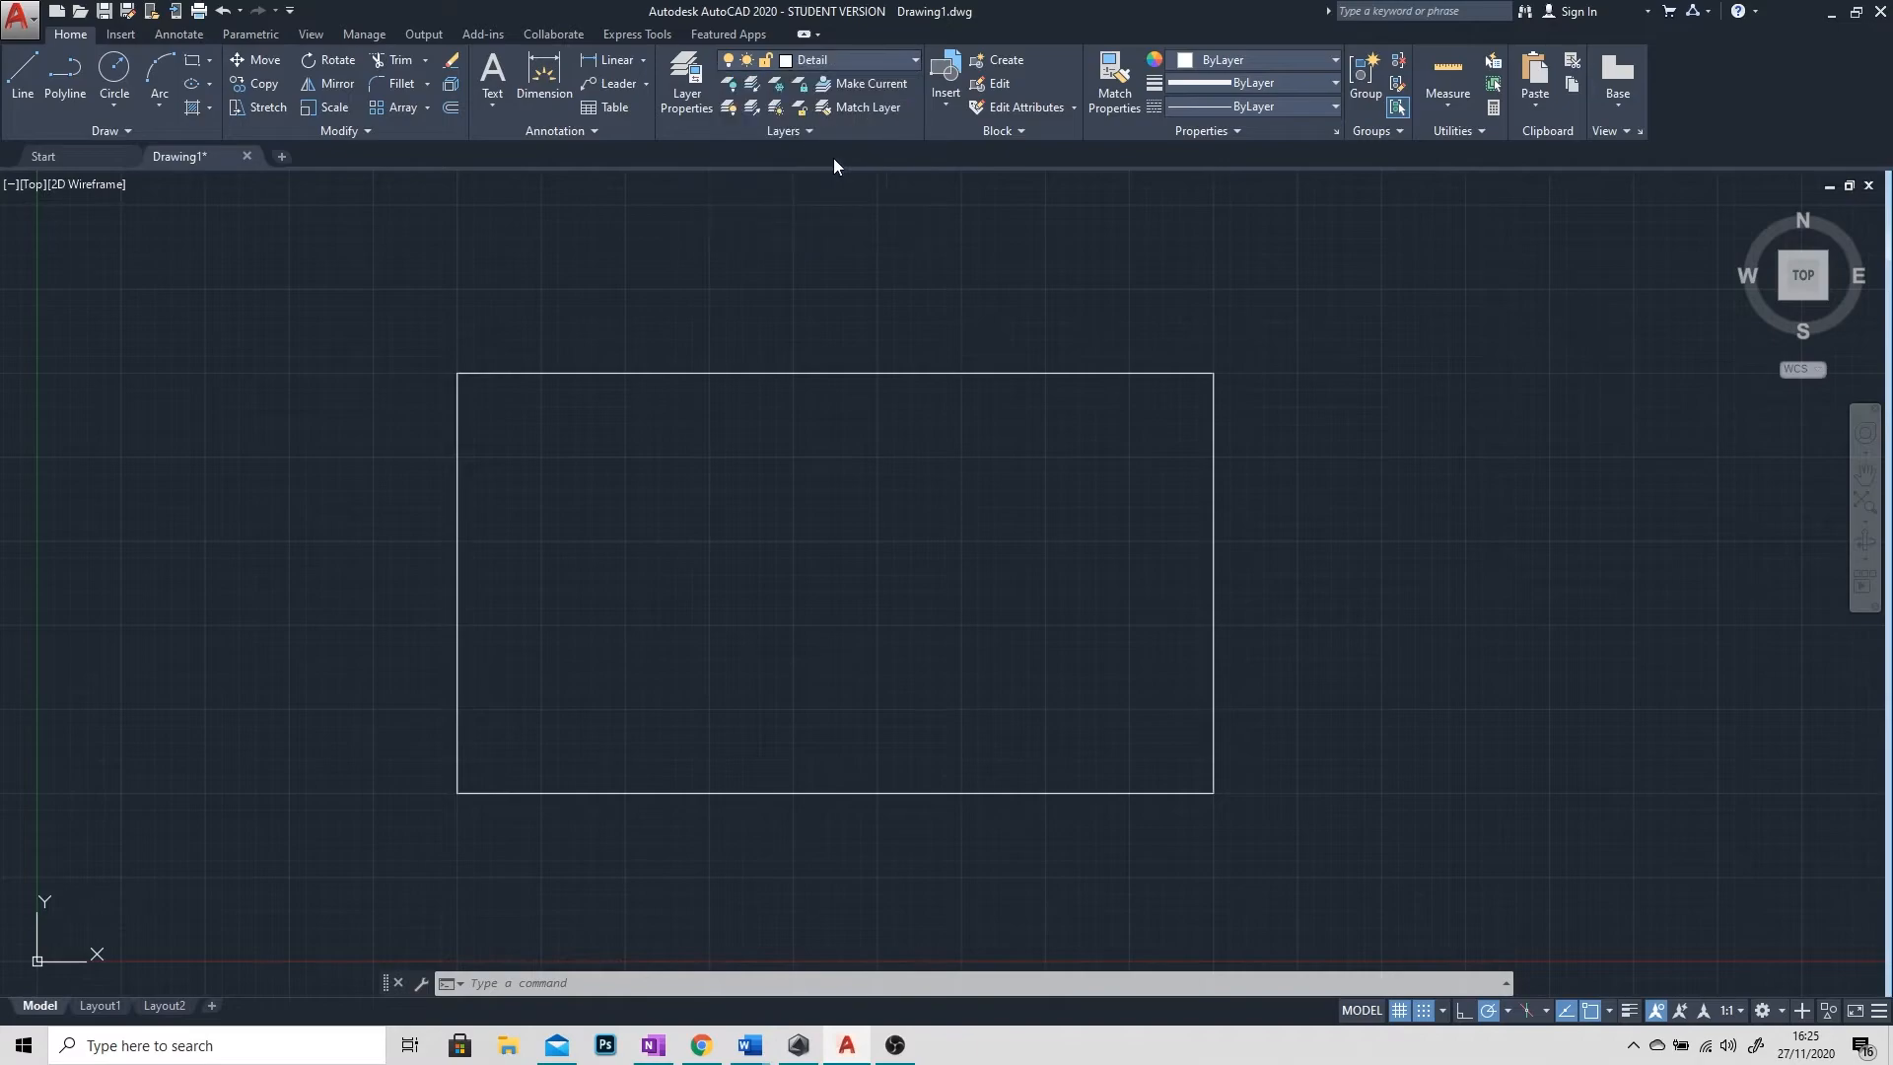
{"action": "left_click", "coordinate": [22, 74]}
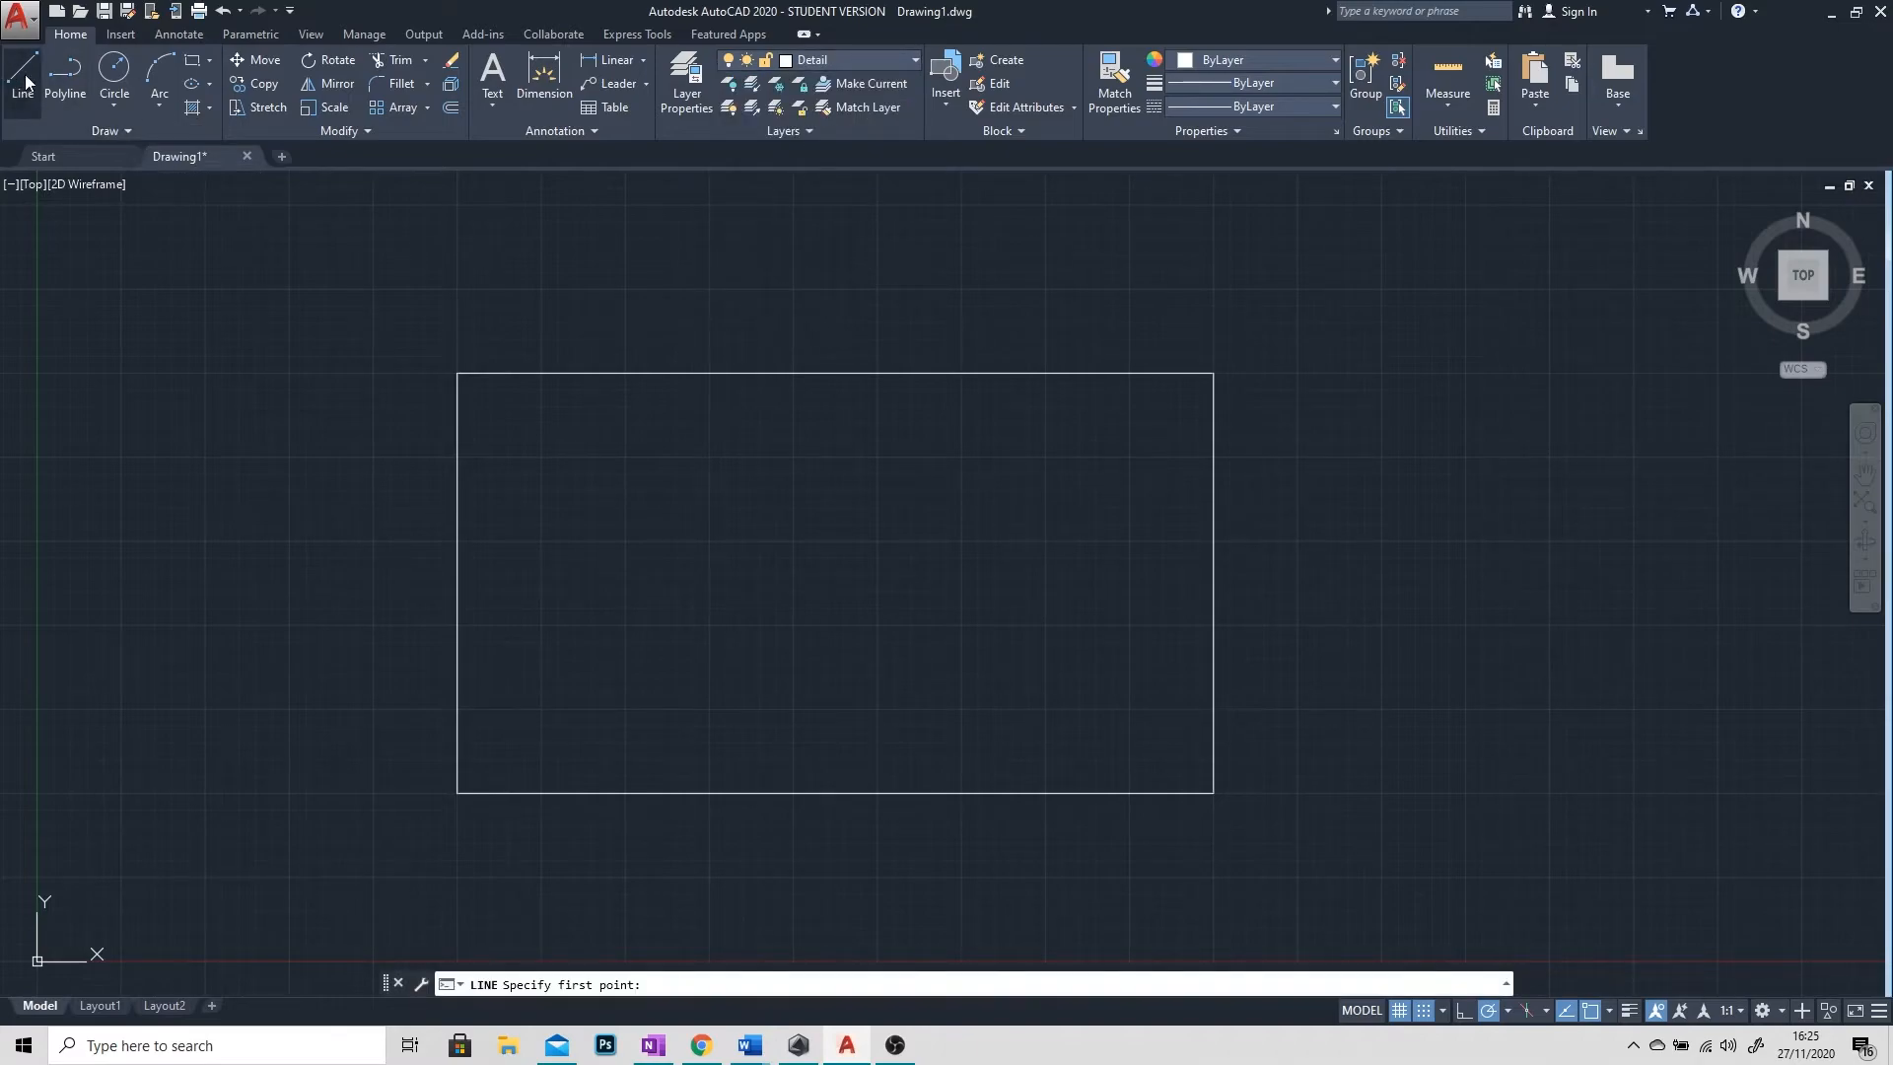
{"action": "left_click", "coordinate": [708, 456]}
{"action": "left_click", "coordinate": [708, 624]}
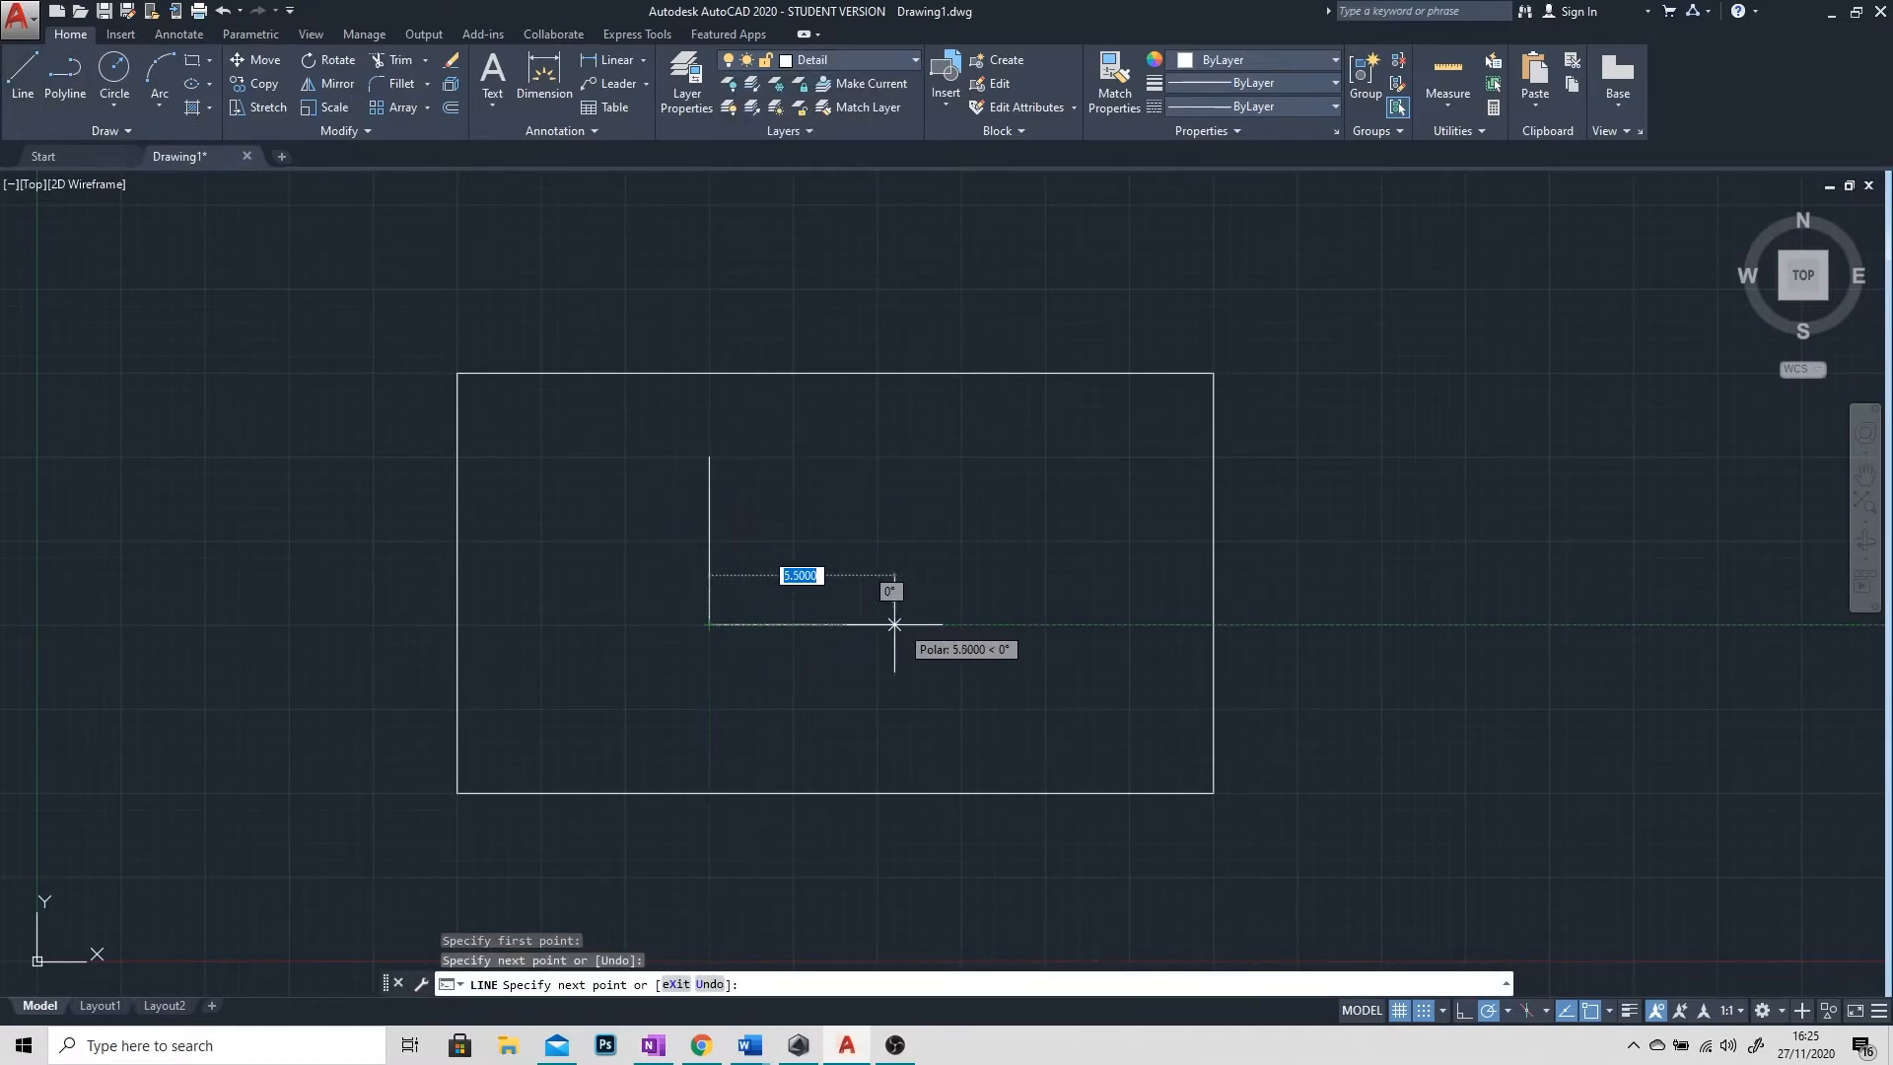
{"action": "left_click", "coordinate": [961, 624]}
{"action": "left_click", "coordinate": [961, 440]}
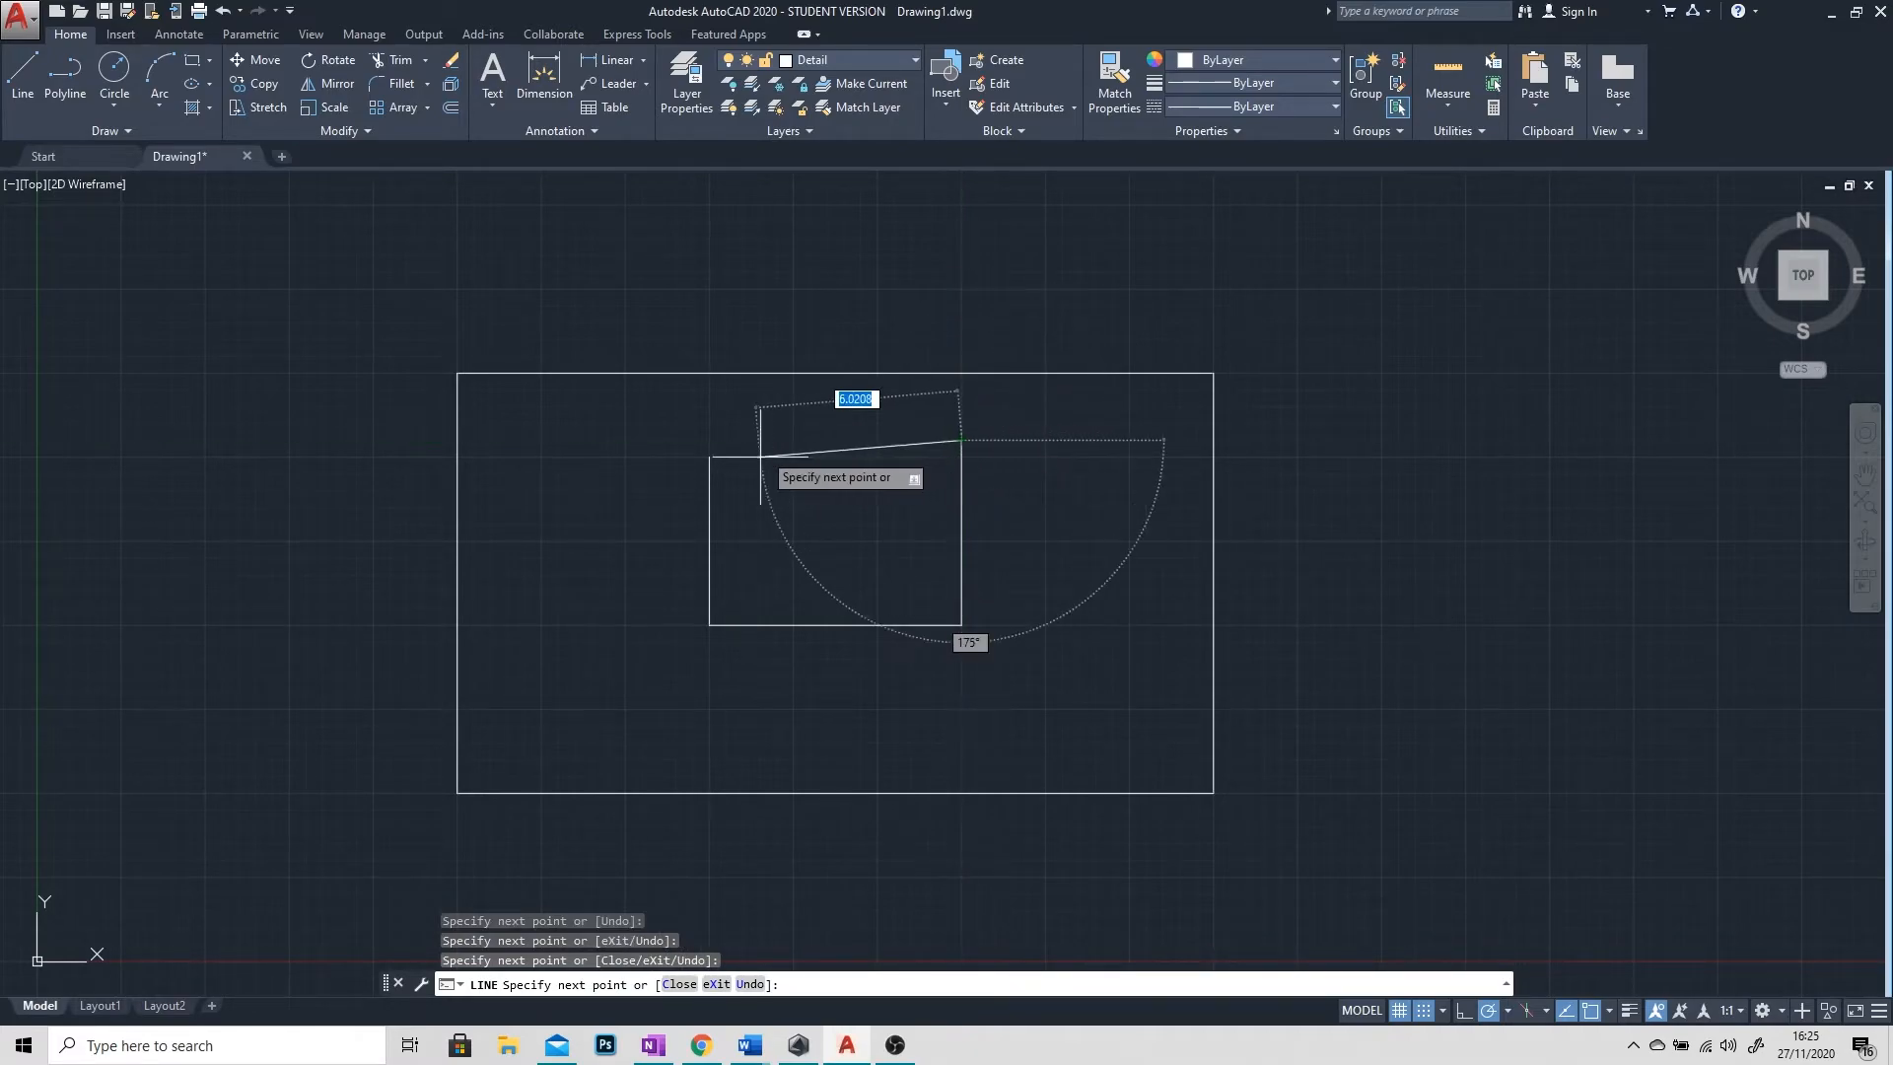
{"action": "key", "text": "ctrl+z"}
{"action": "key", "text": "ctrl+z"}
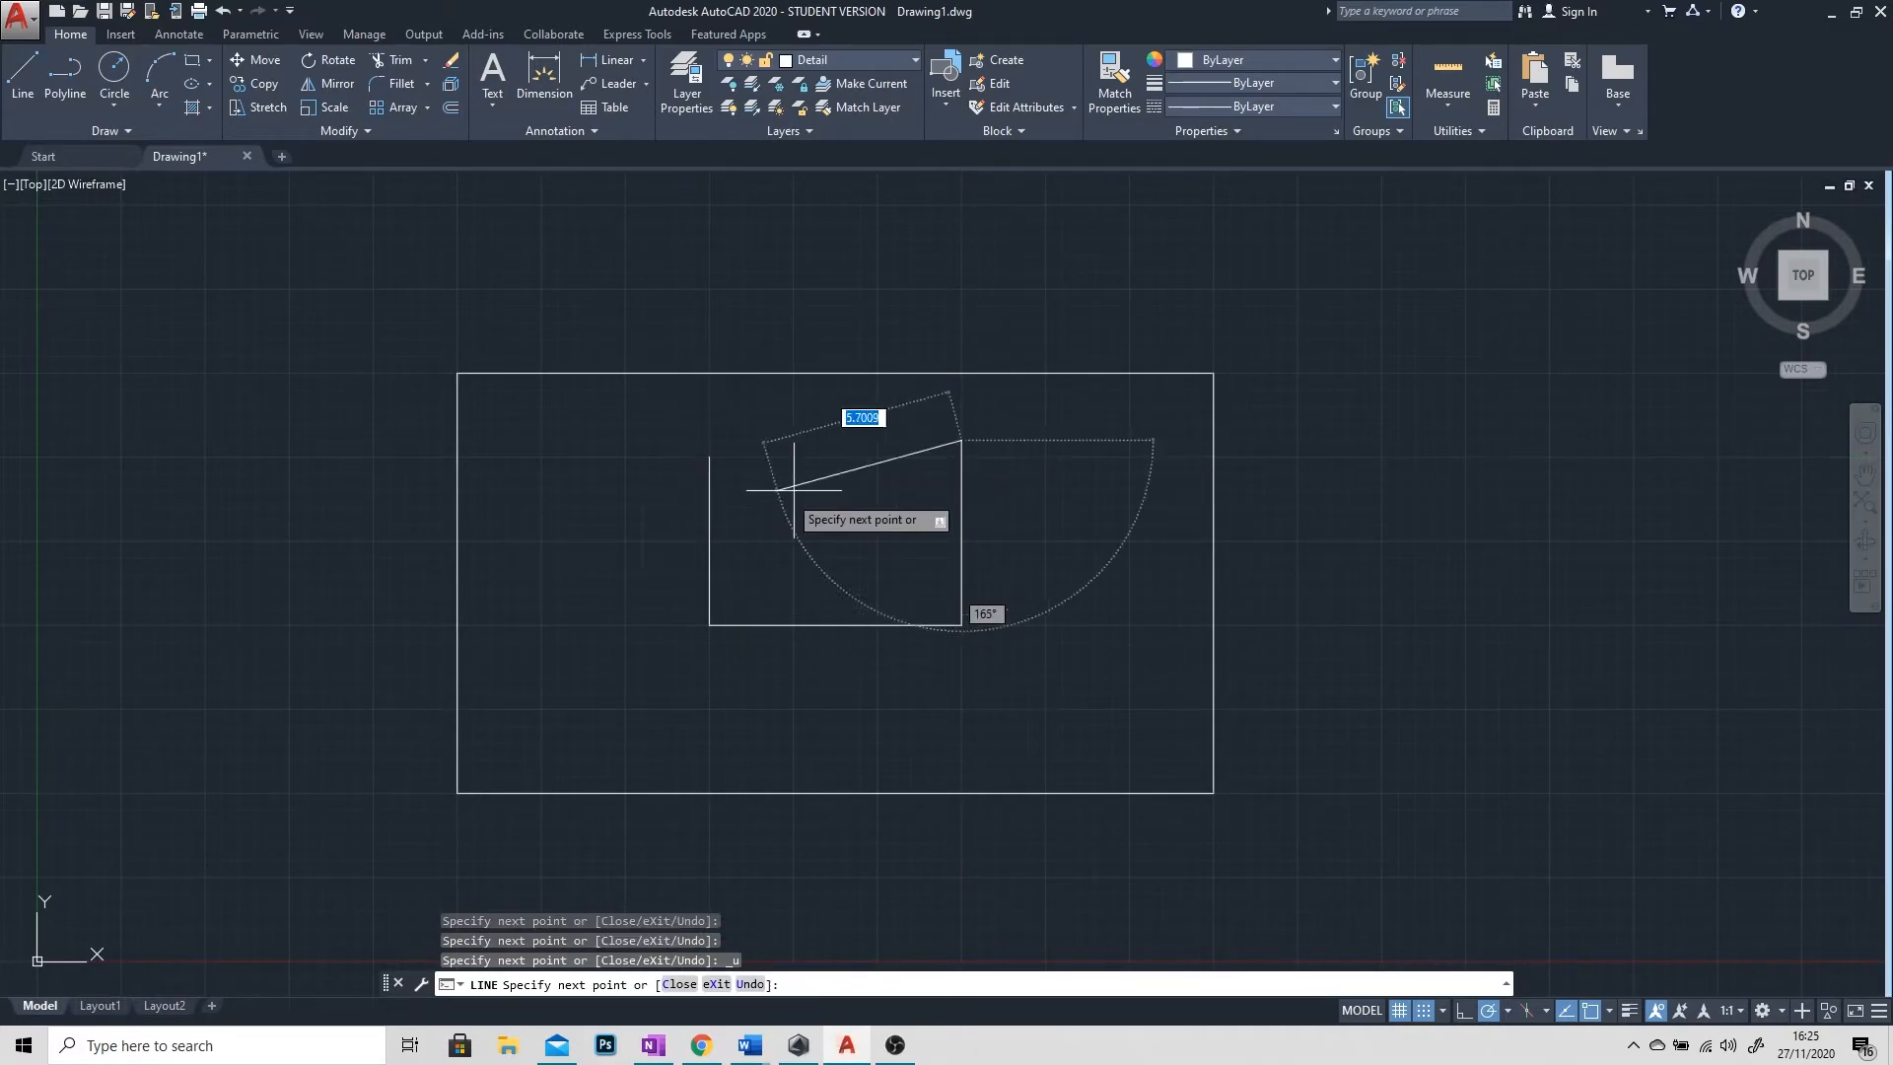
{"action": "left_click", "coordinate": [961, 457]}
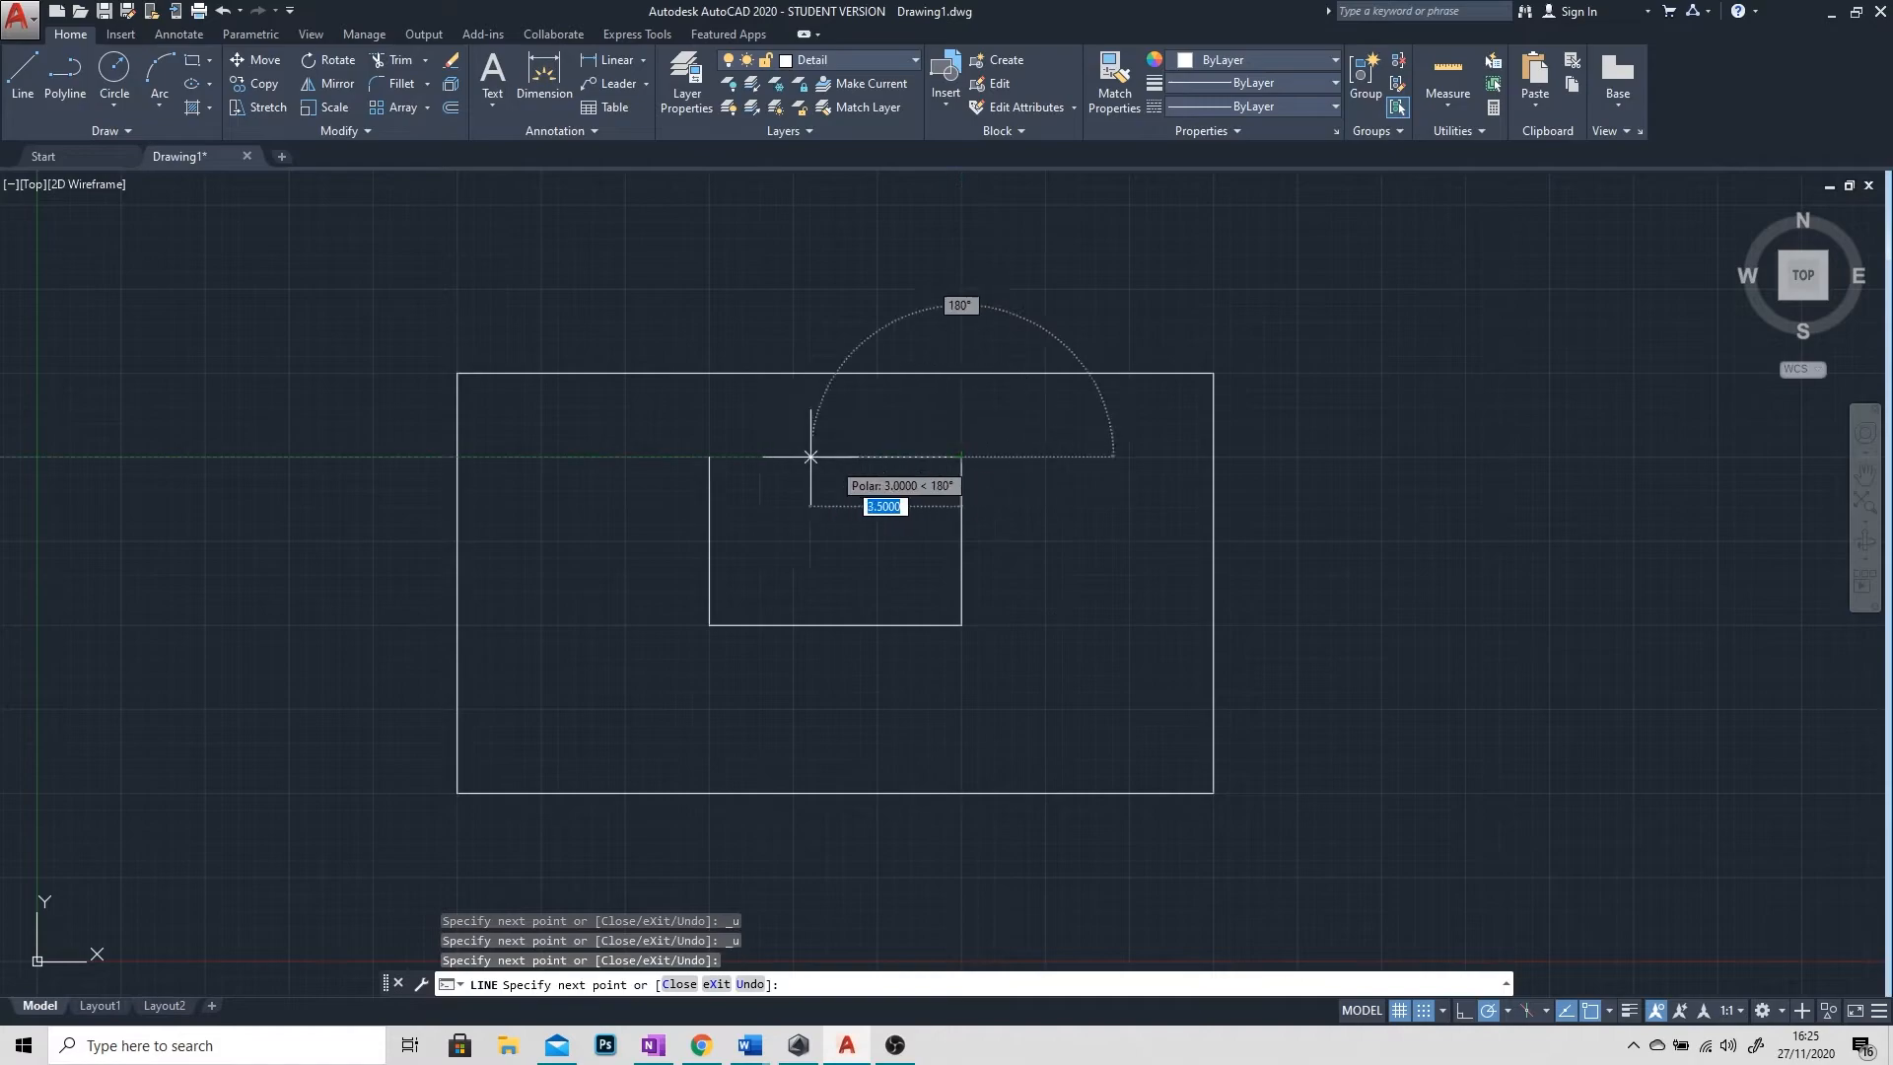
{"action": "left_click", "coordinate": [709, 457]}
{"action": "key", "text": "Escape"}
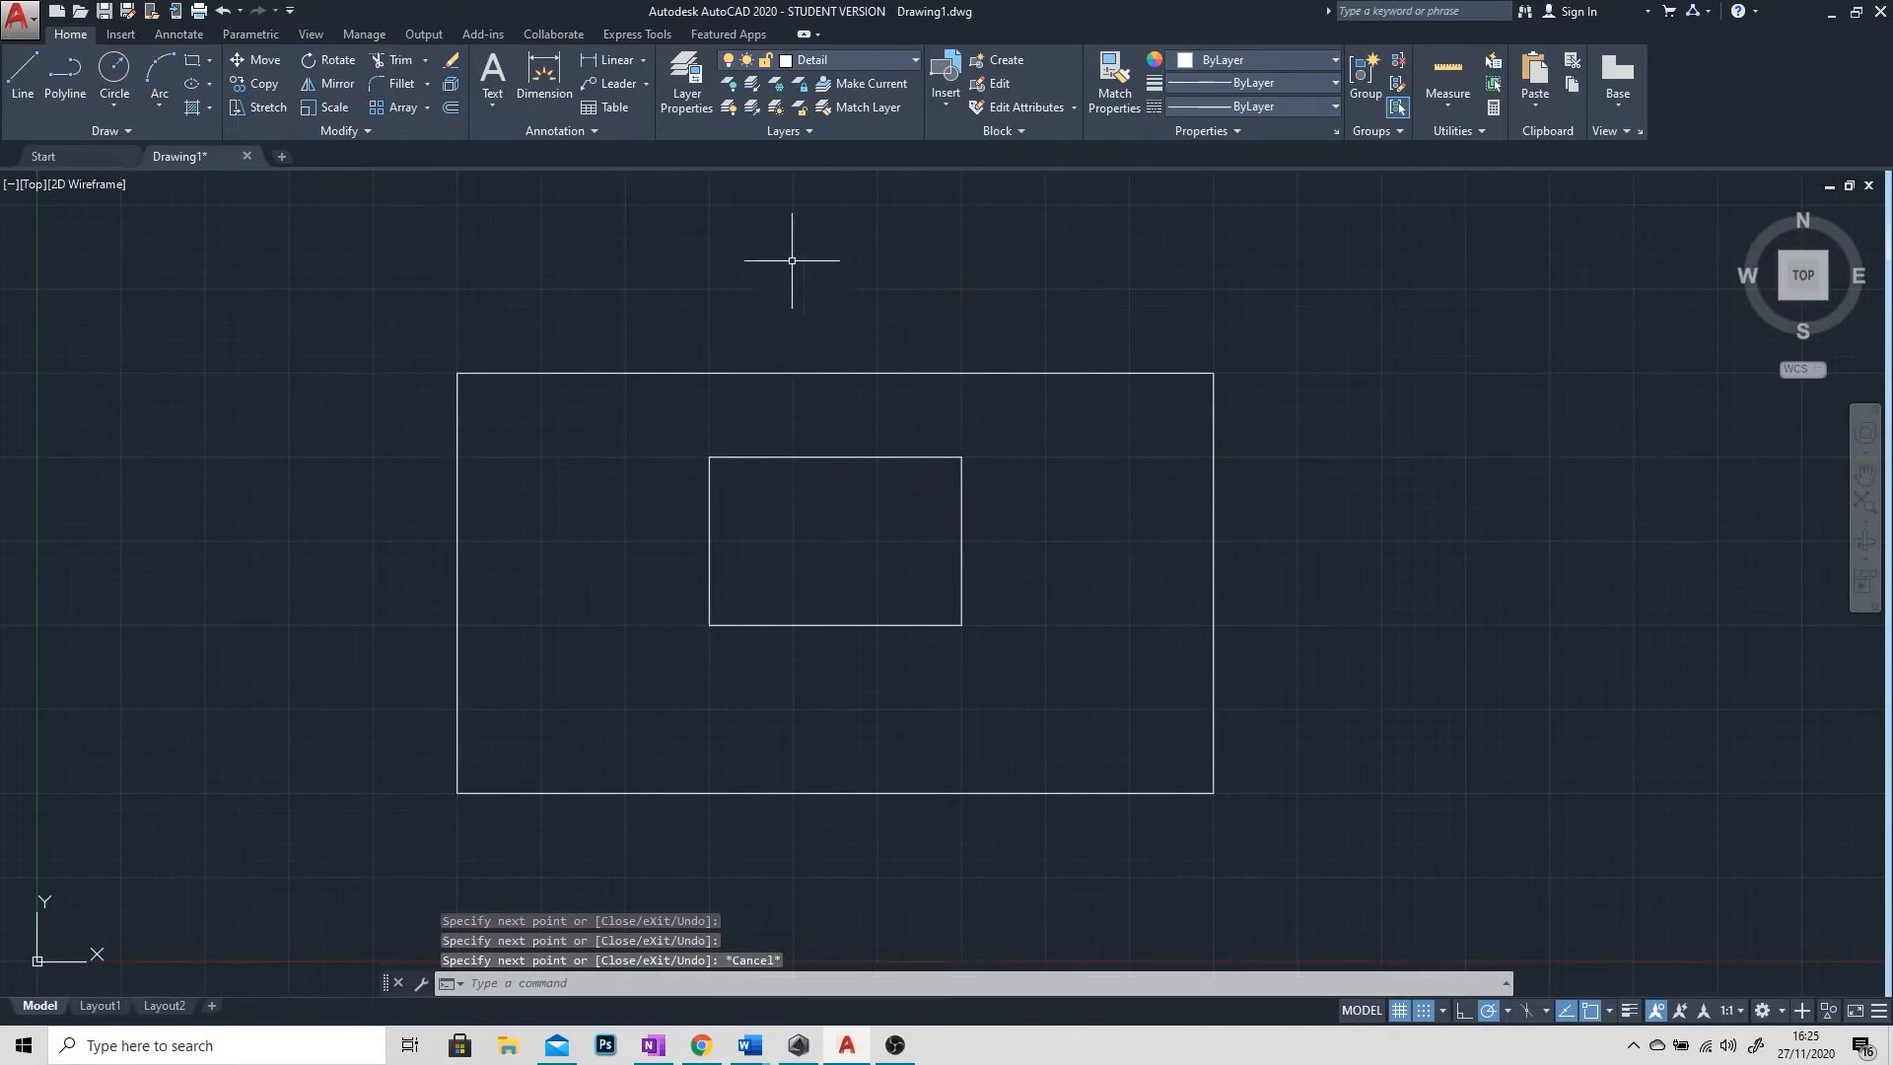
Step: Make Construction the current layer and draw a horizontal line about 22.5 units long below the large rectangle, matching its width
{"action": "left_click", "coordinate": [898, 59]}
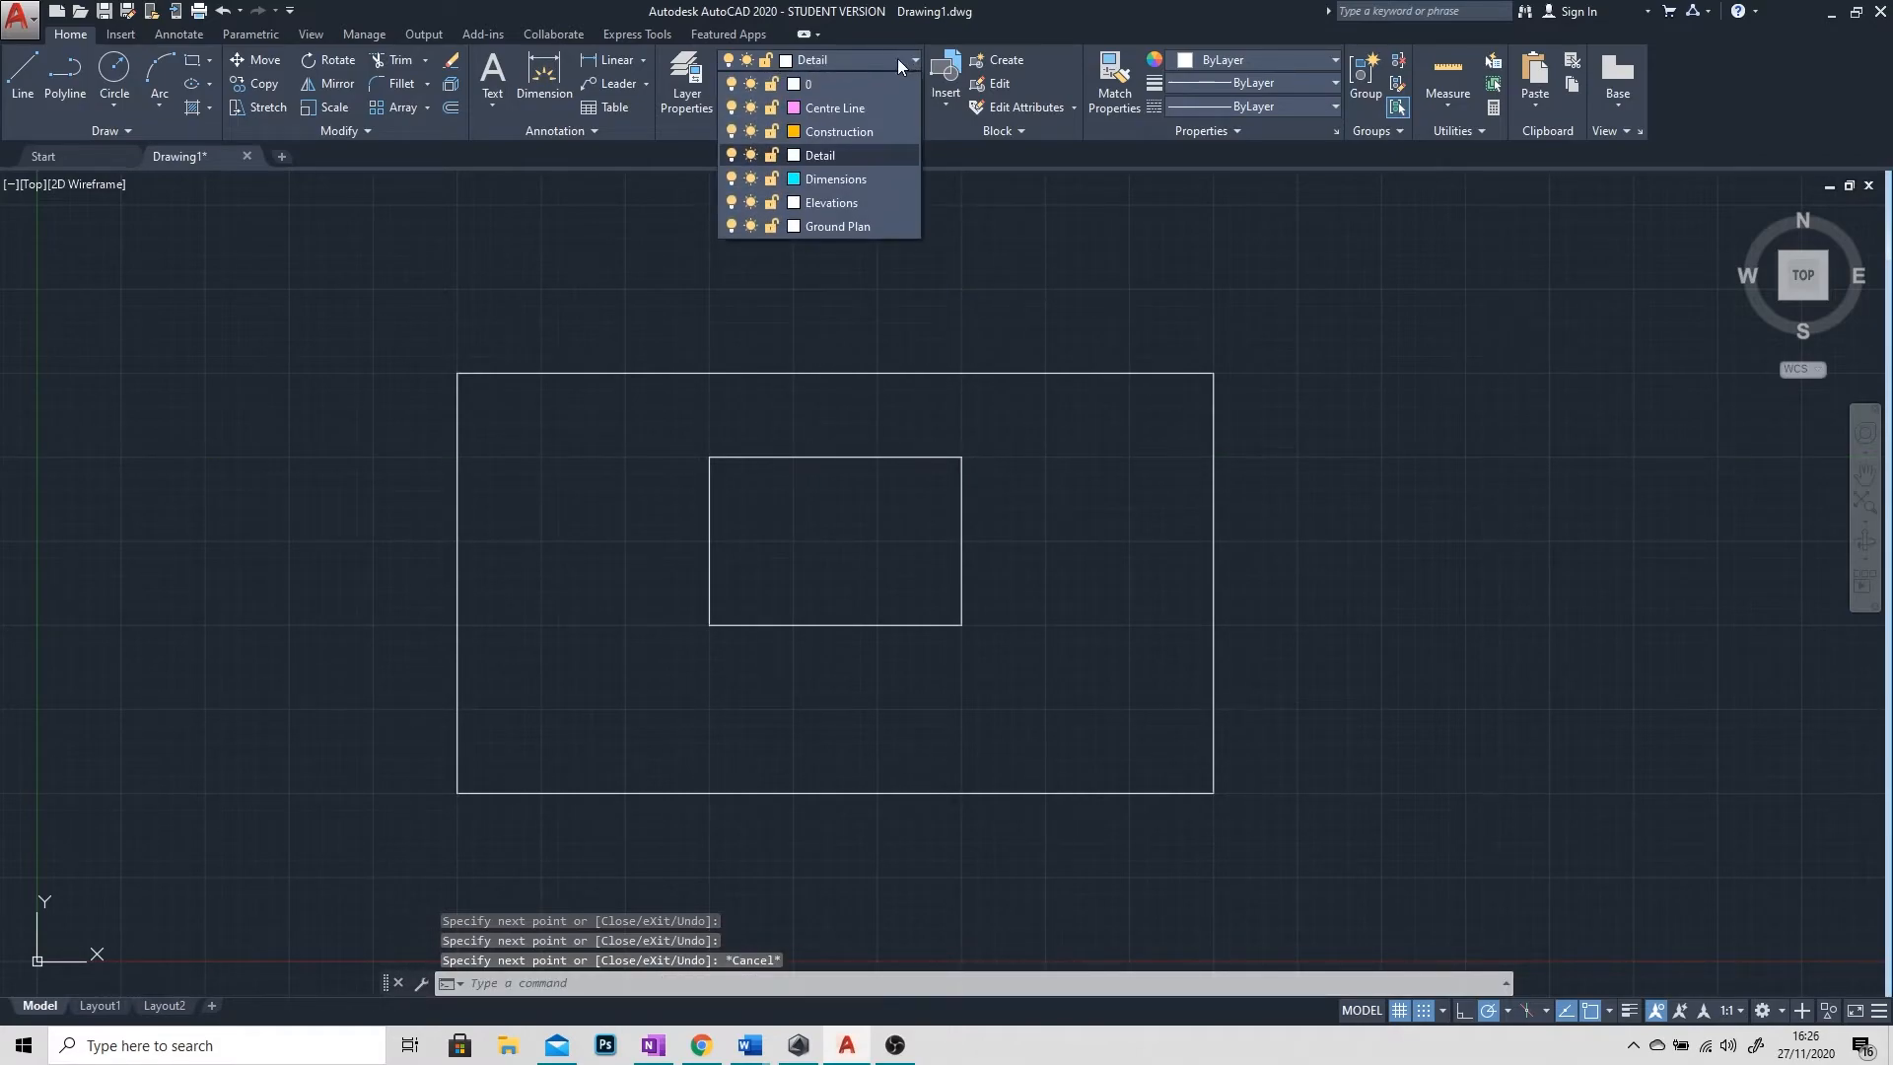
{"action": "left_click", "coordinate": [855, 134]}
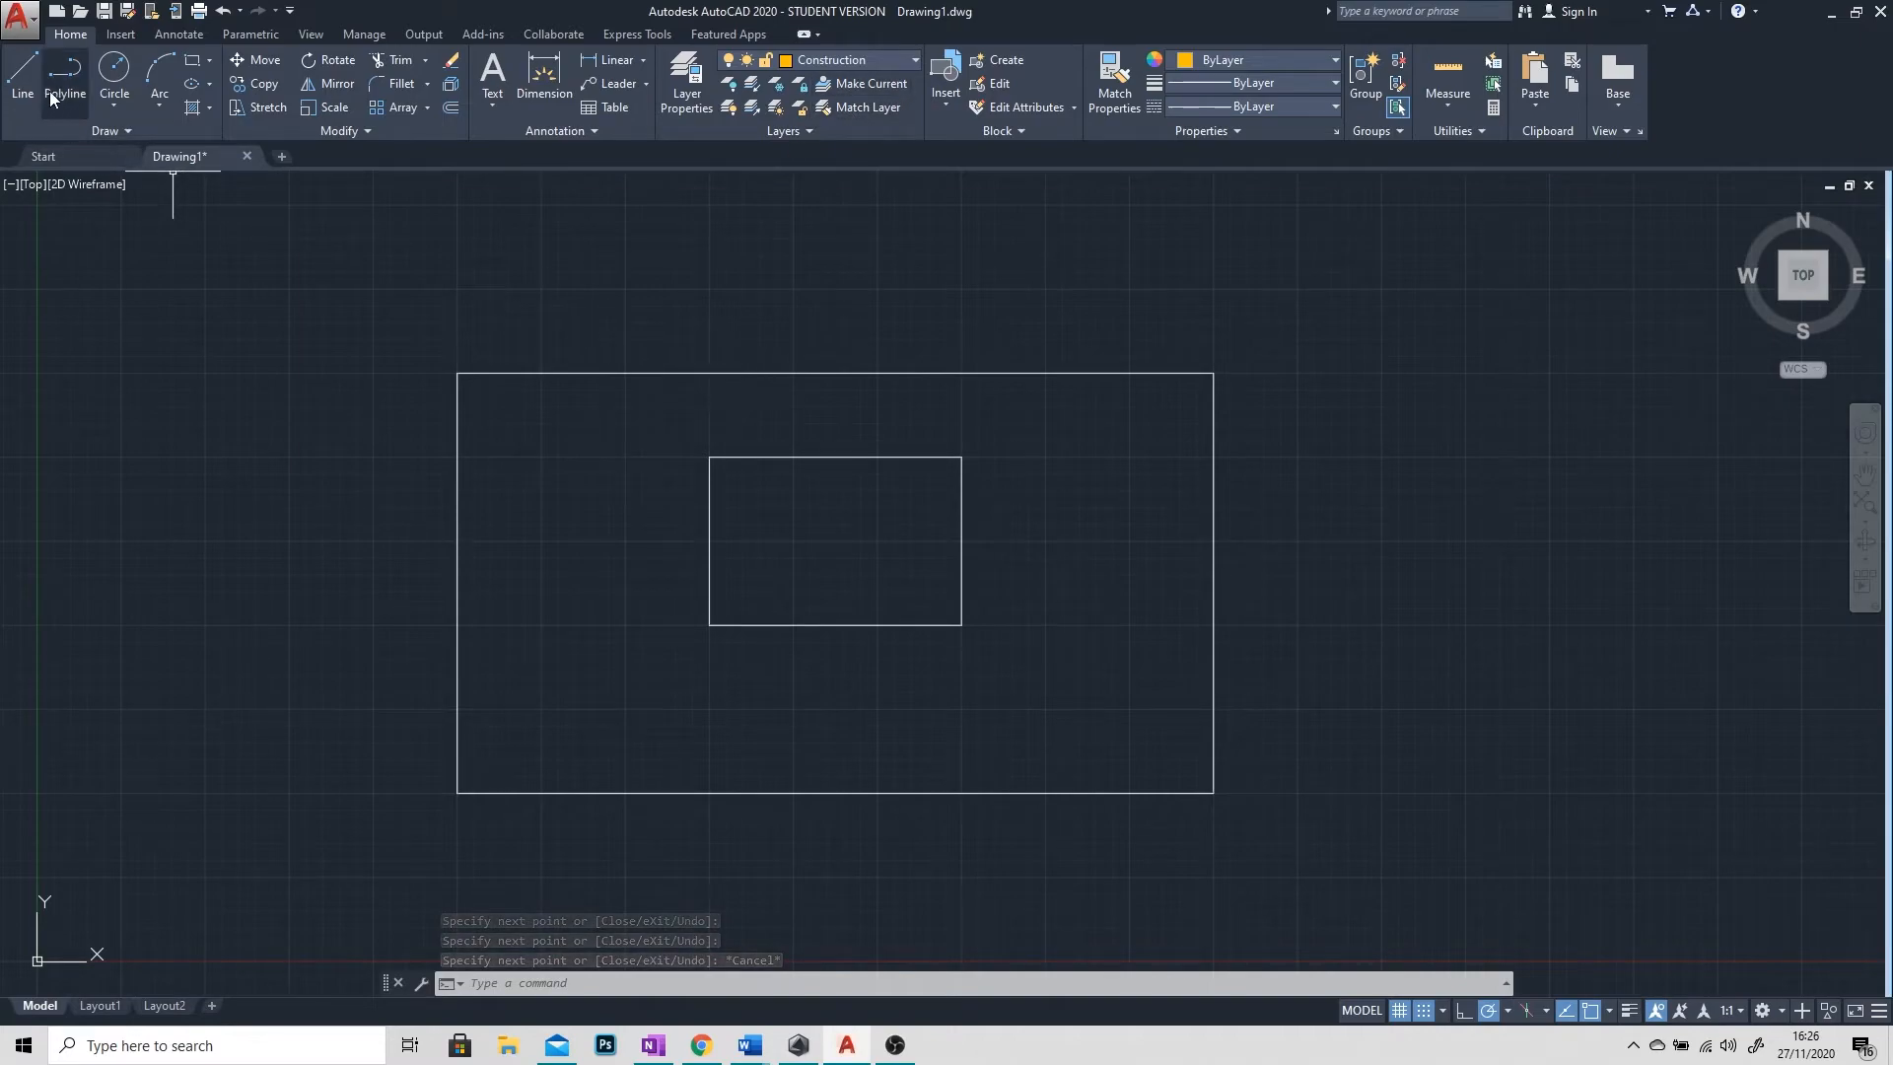
{"action": "left_click", "coordinate": [21, 71]}
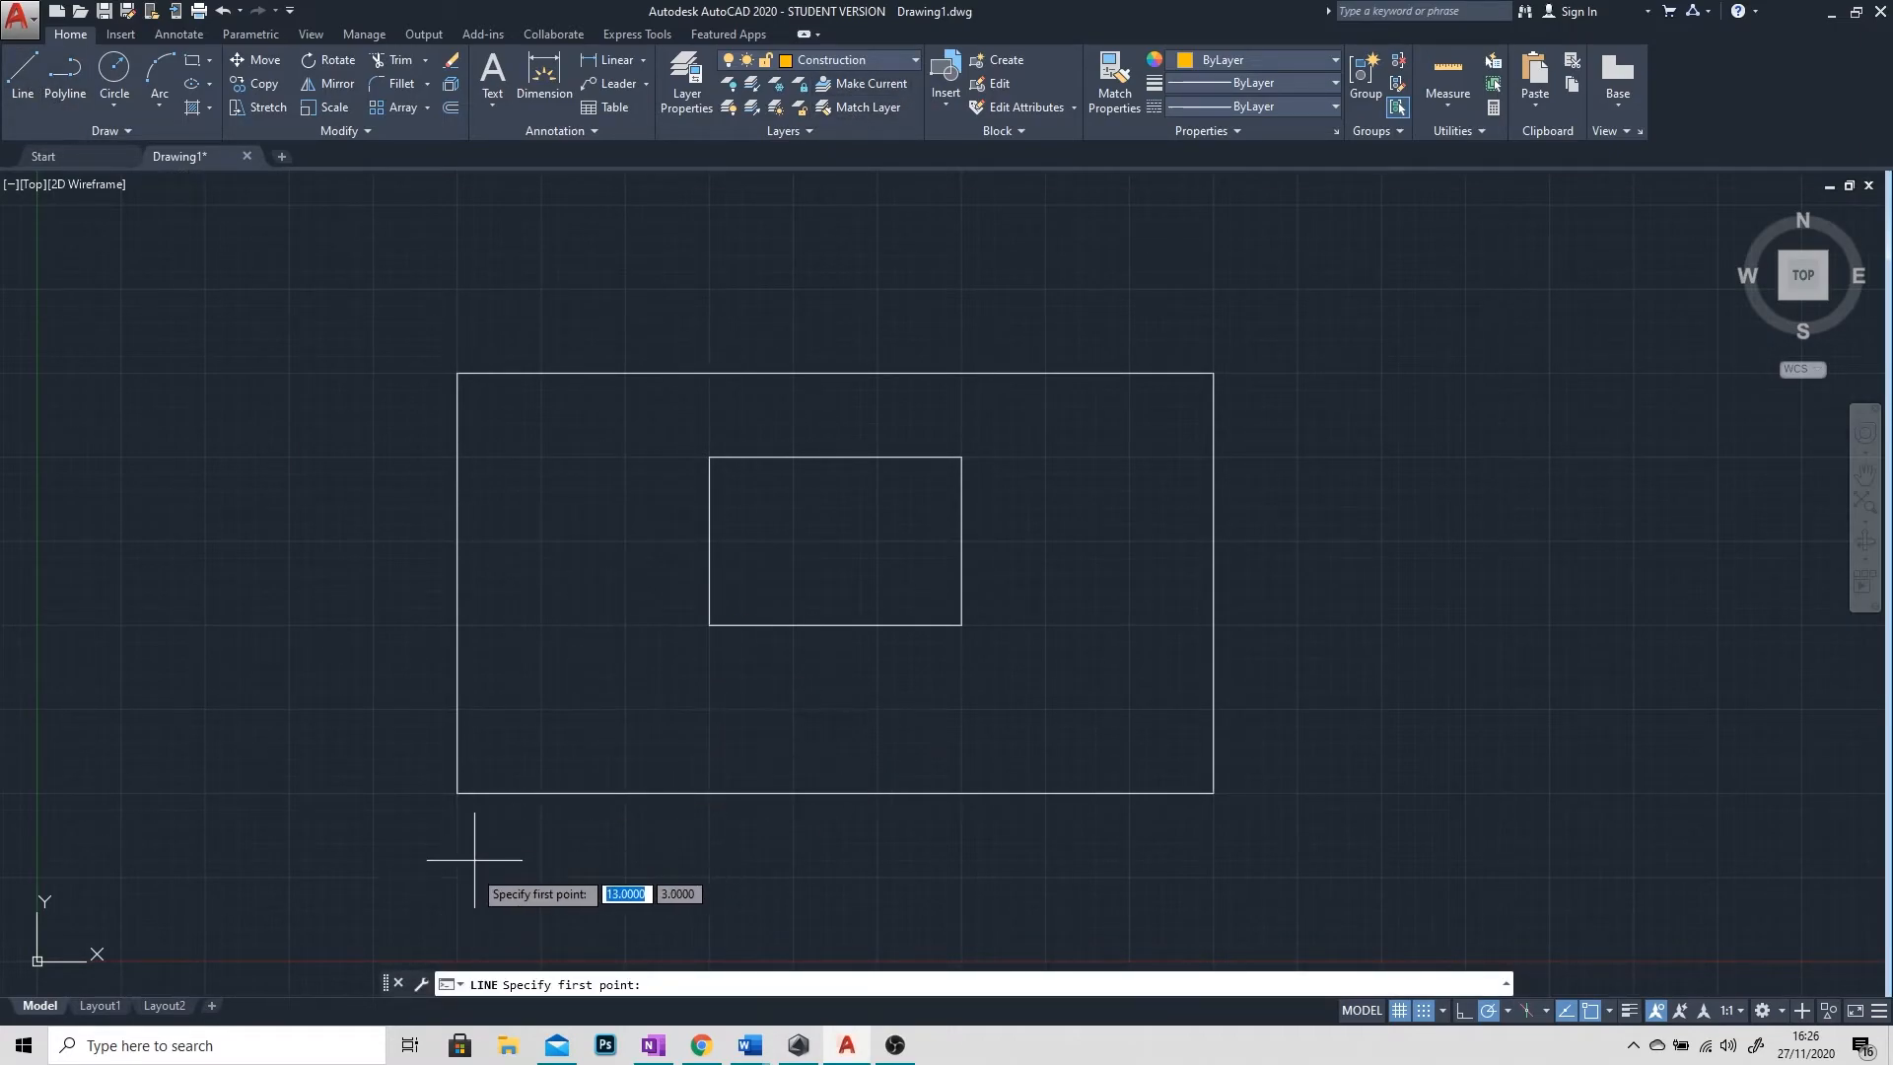
{"action": "left_click", "coordinate": [456, 876]}
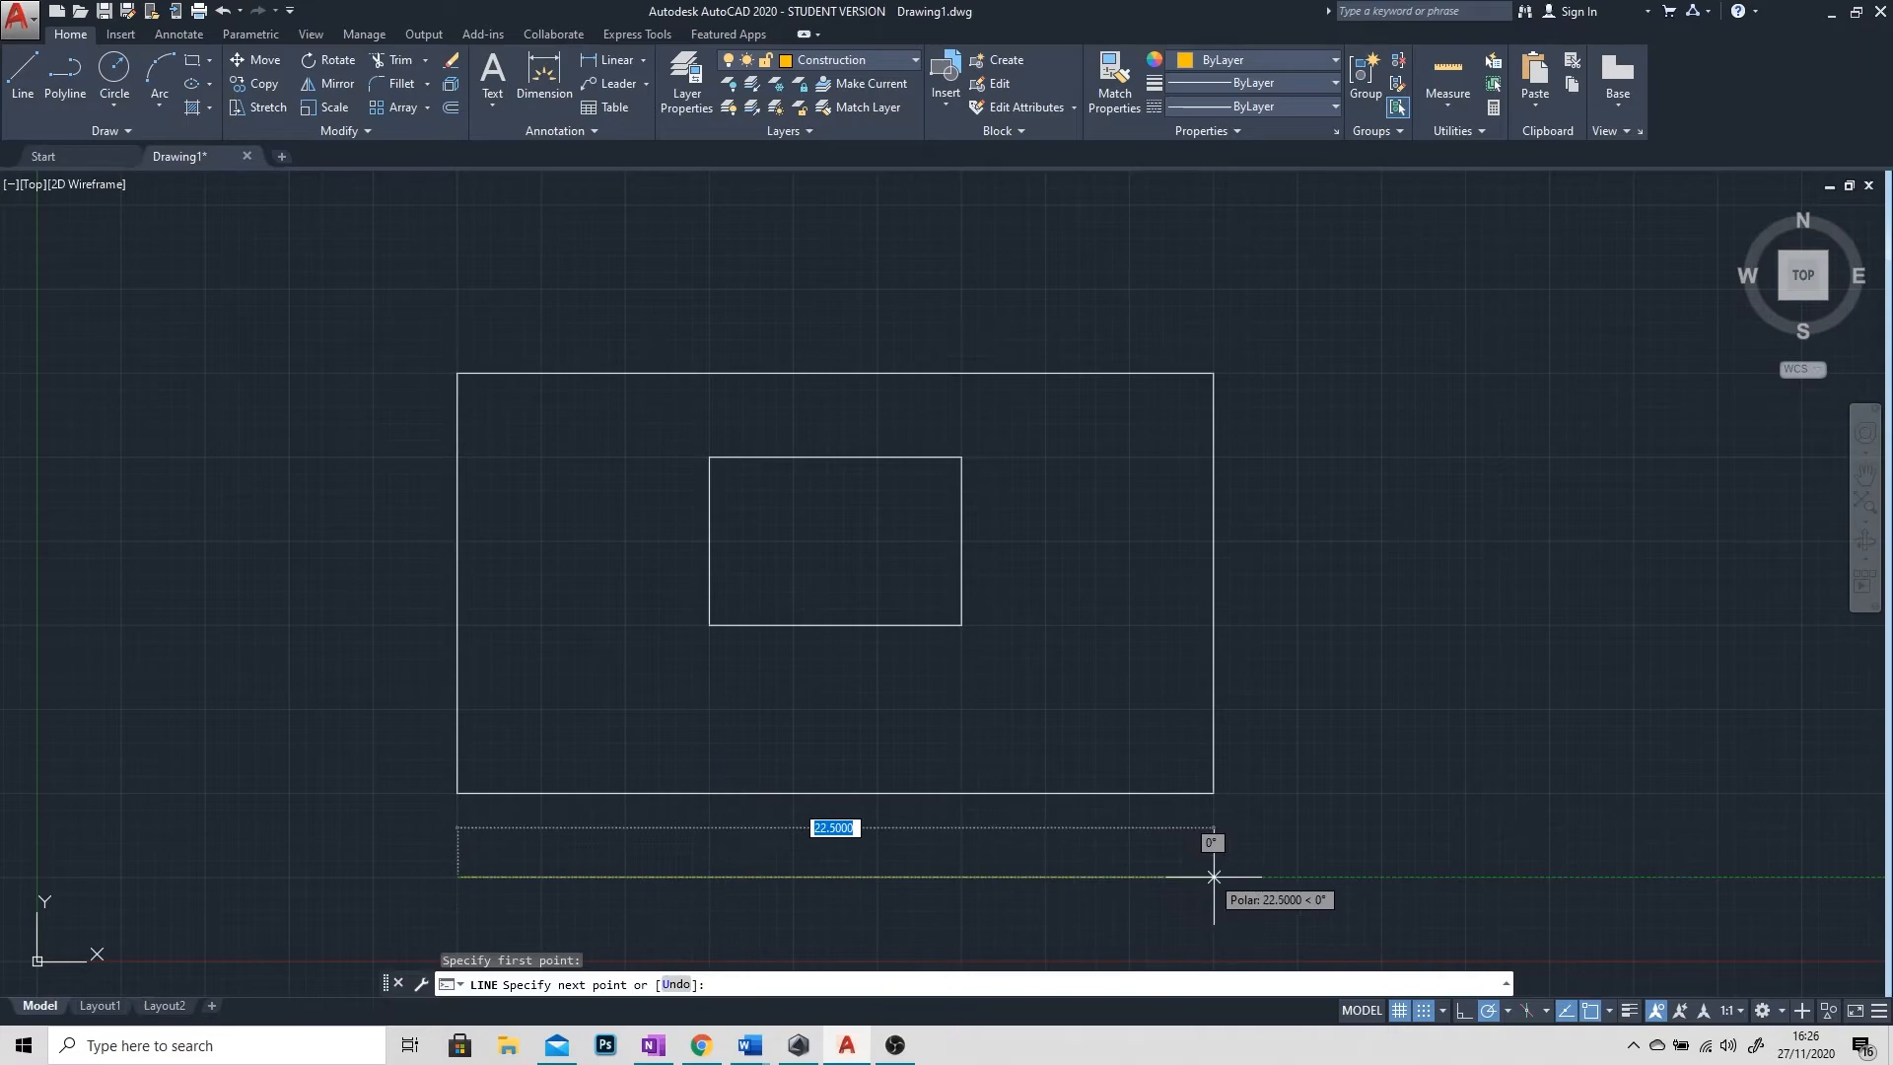
{"action": "left_click", "coordinate": [1213, 875]}
{"action": "key", "text": "Escape"}
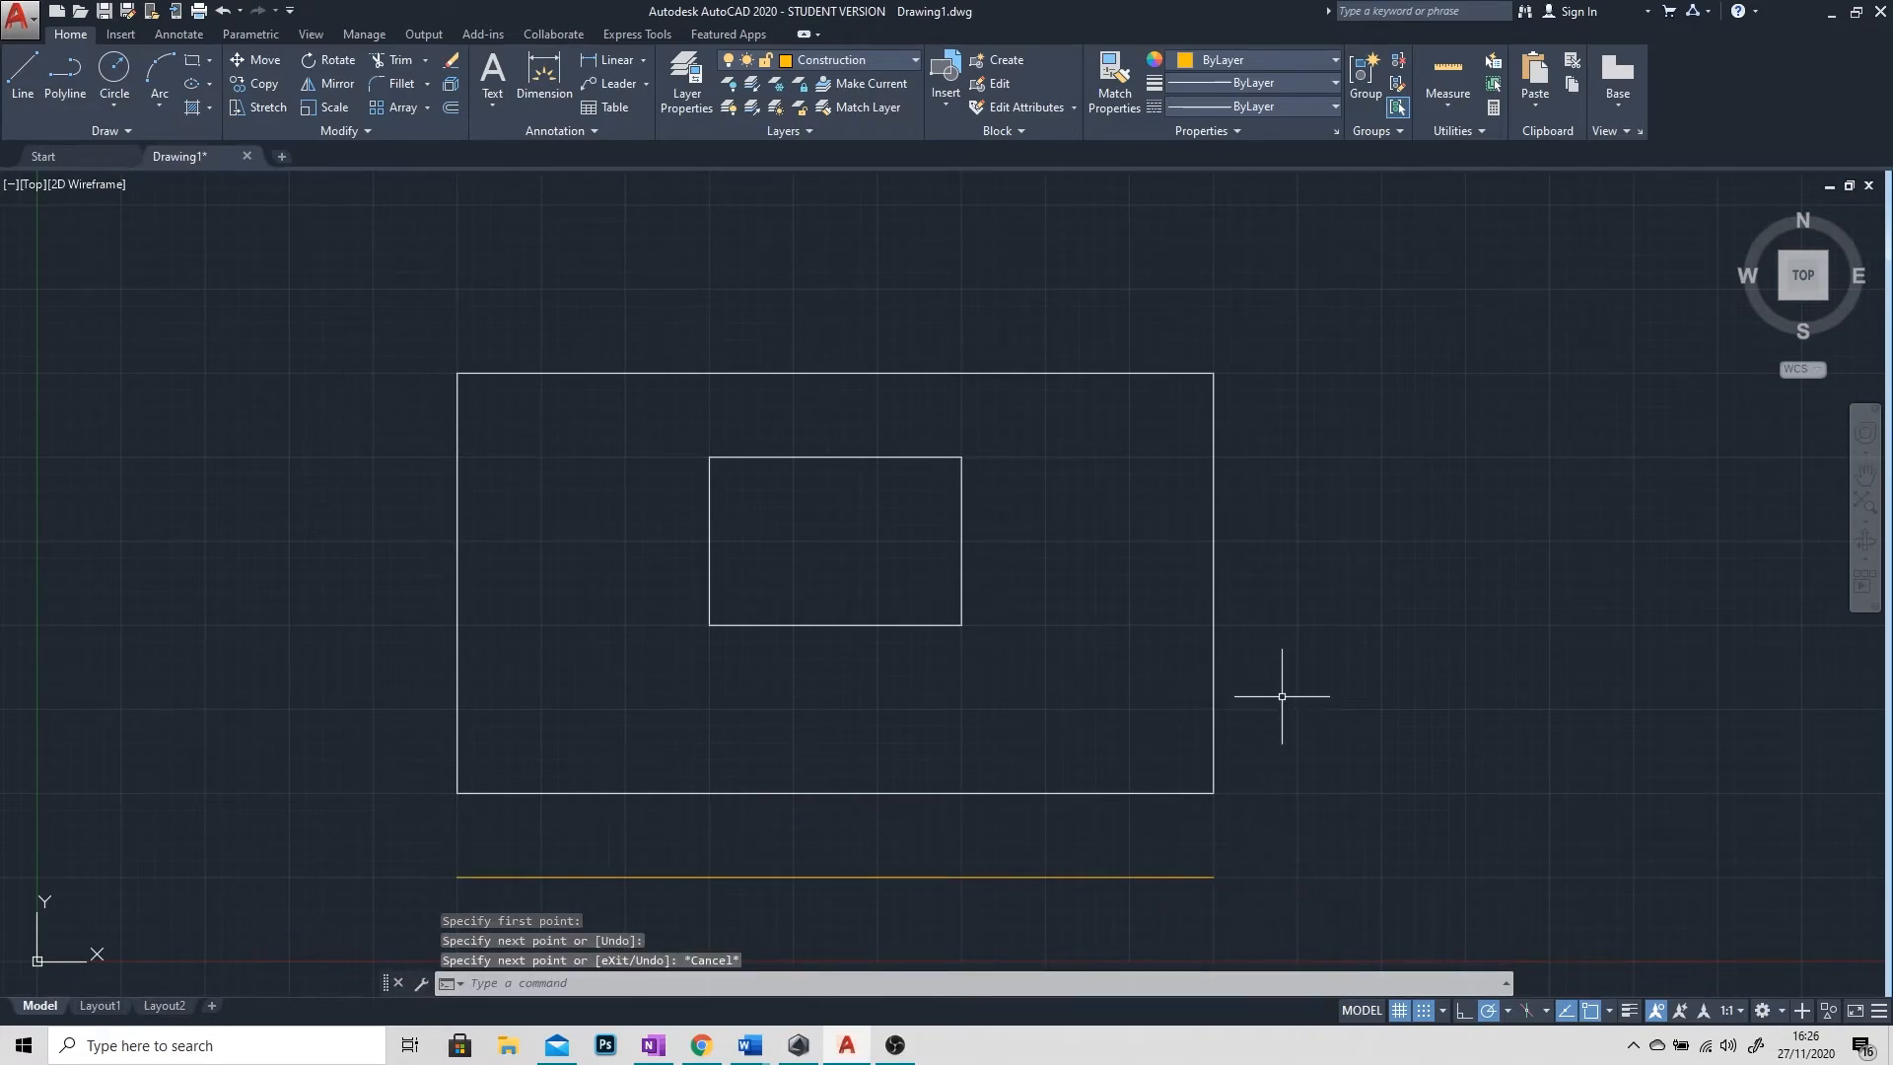
Step: Make Dimensions the current layer and dimension the large rectangle's height, placing the dimension line outside its right edge
{"action": "left_click", "coordinate": [890, 63]}
{"action": "left_click", "coordinate": [821, 179]}
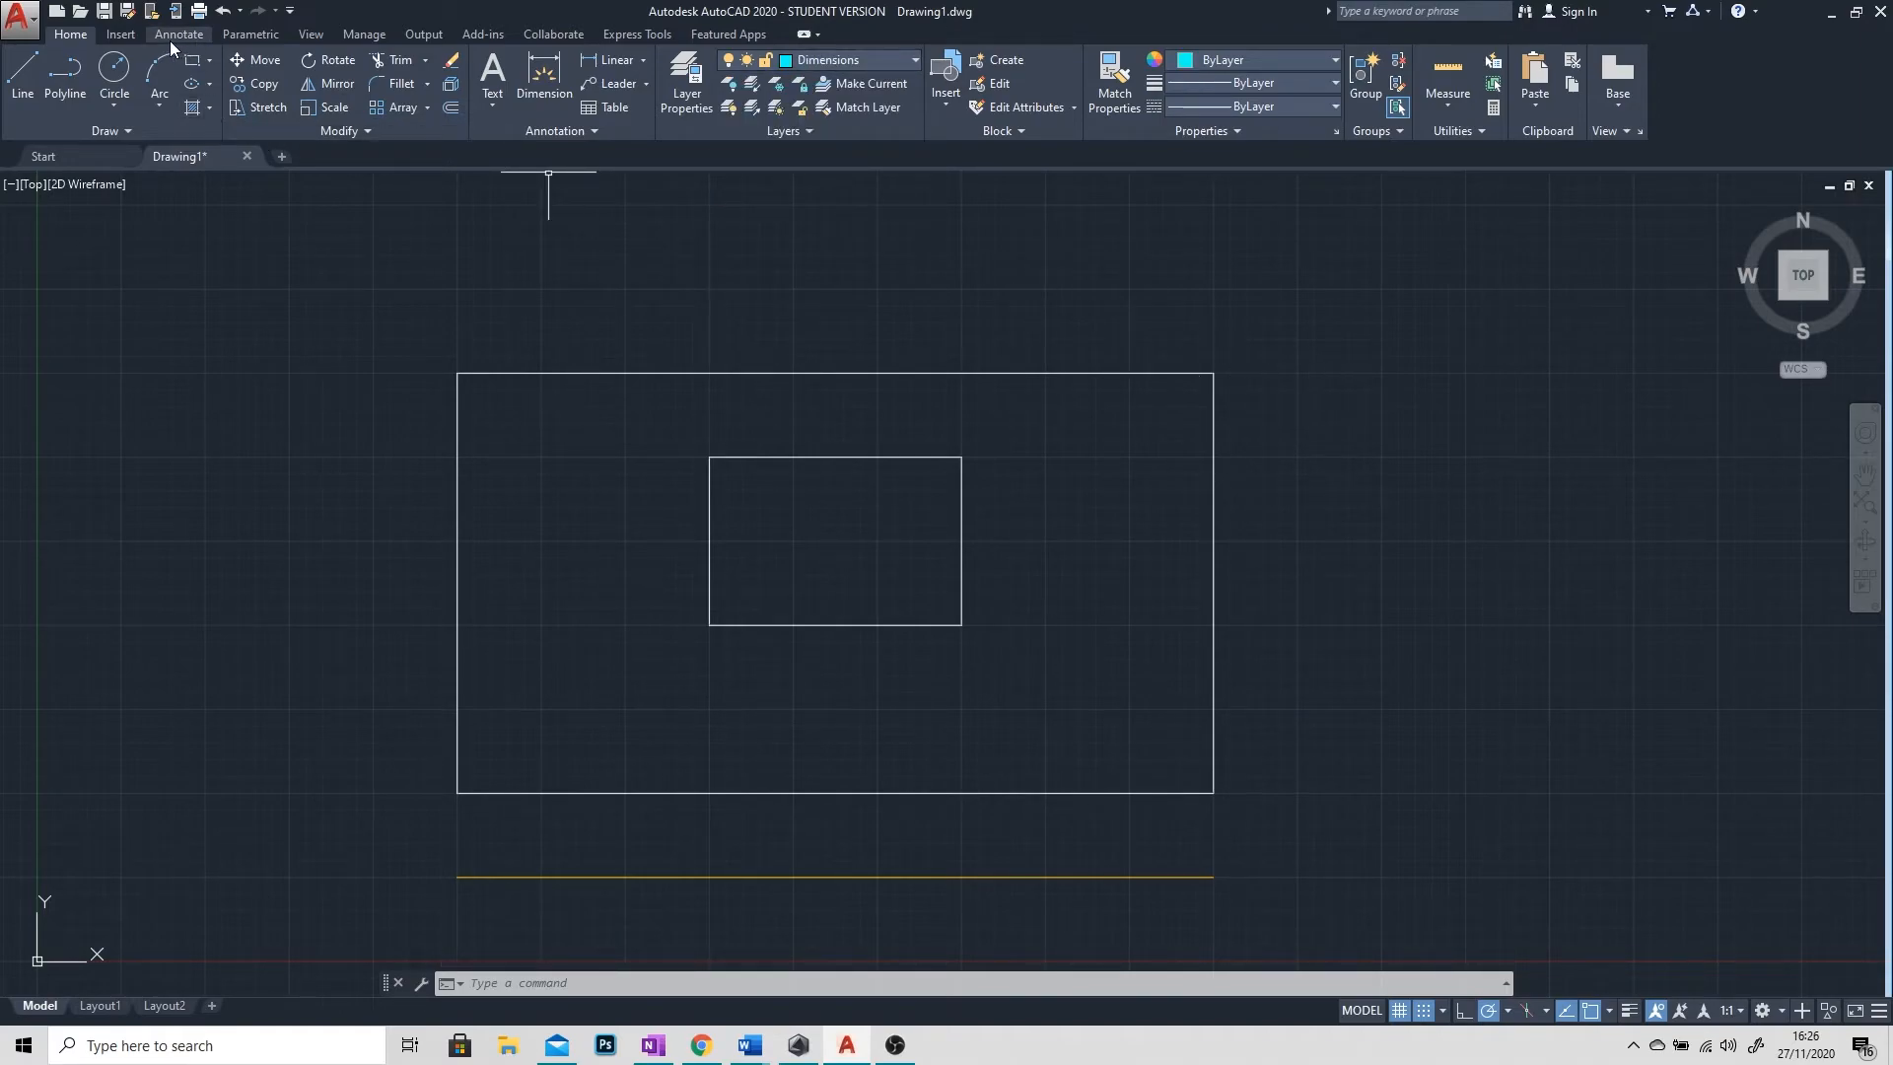
{"action": "left_click", "coordinate": [529, 89]}
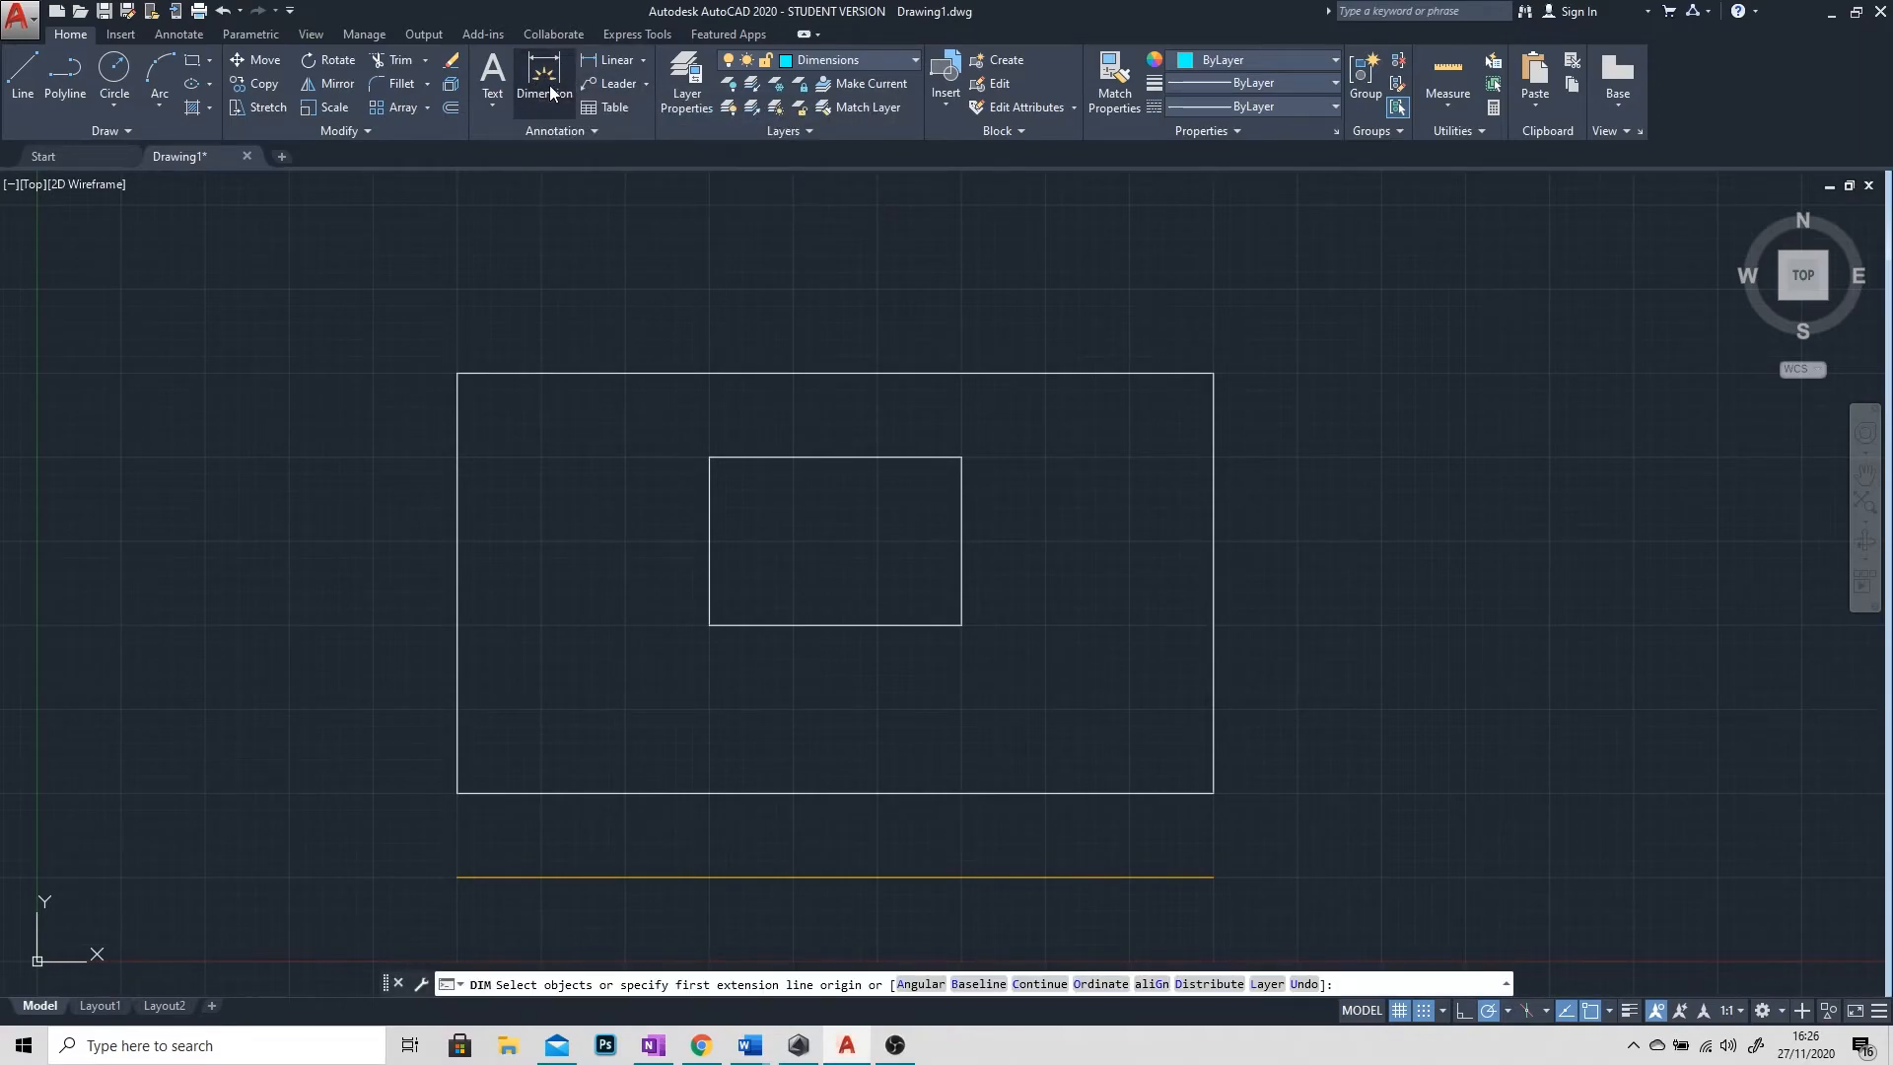
{"action": "left_click", "coordinate": [1214, 373]}
{"action": "left_click", "coordinate": [1214, 792]}
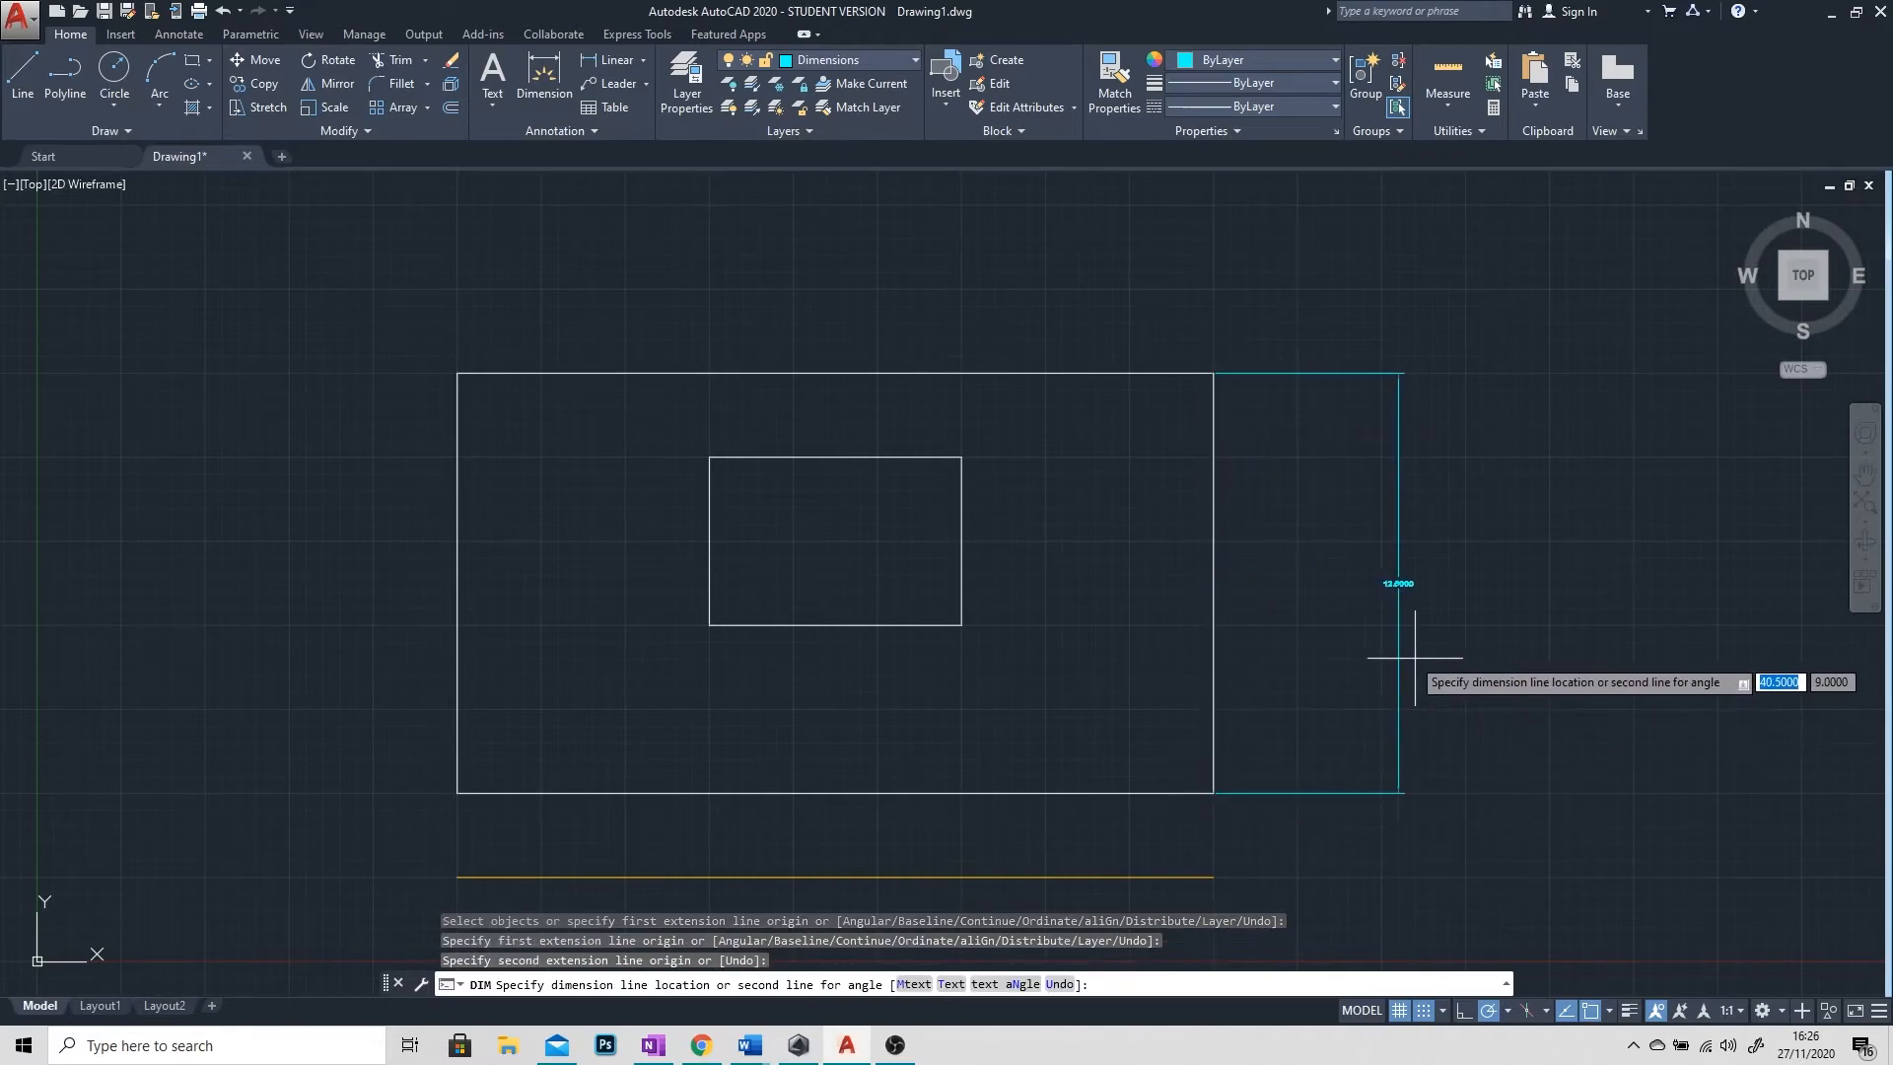
{"action": "left_click", "coordinate": [1466, 659]}
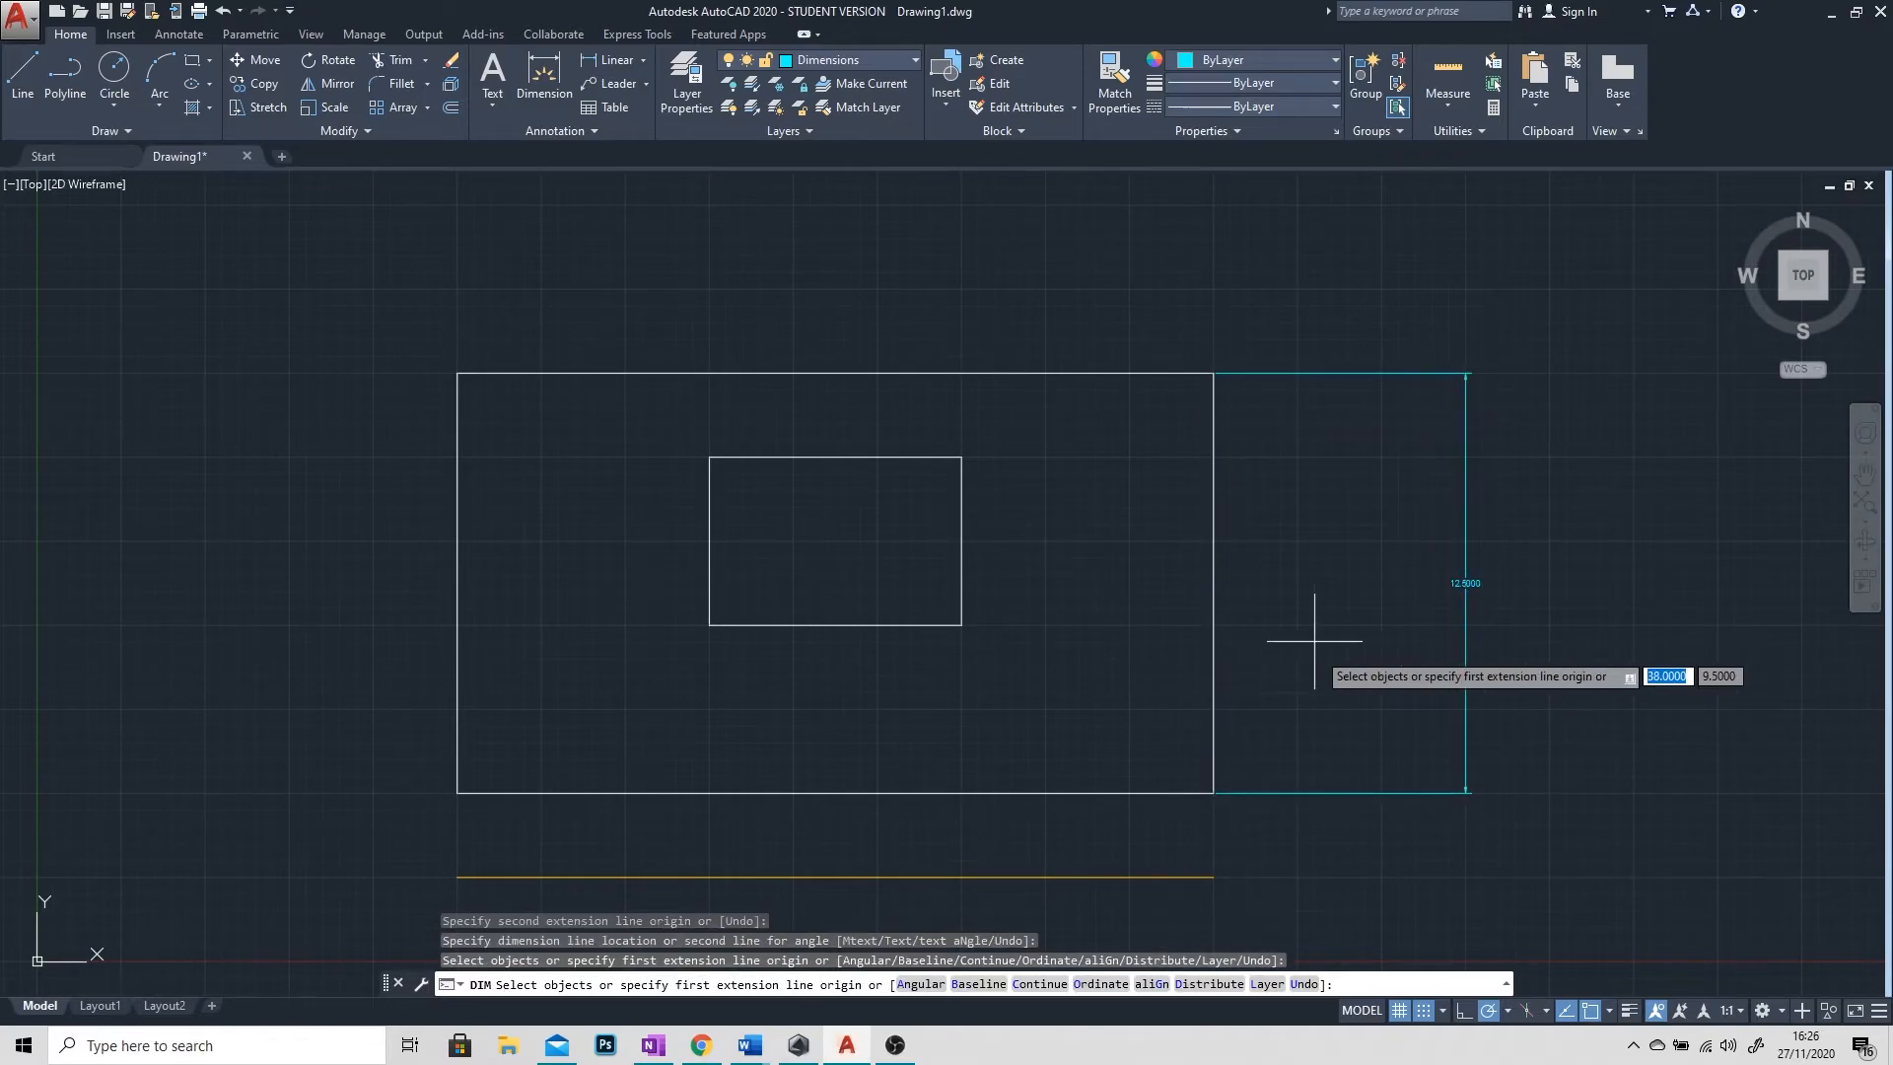
Step: Make Centre Line the current layer and draw both diagonals between opposite corners of the large rectangle
{"action": "left_click", "coordinate": [913, 60]}
{"action": "left_click", "coordinate": [877, 110]}
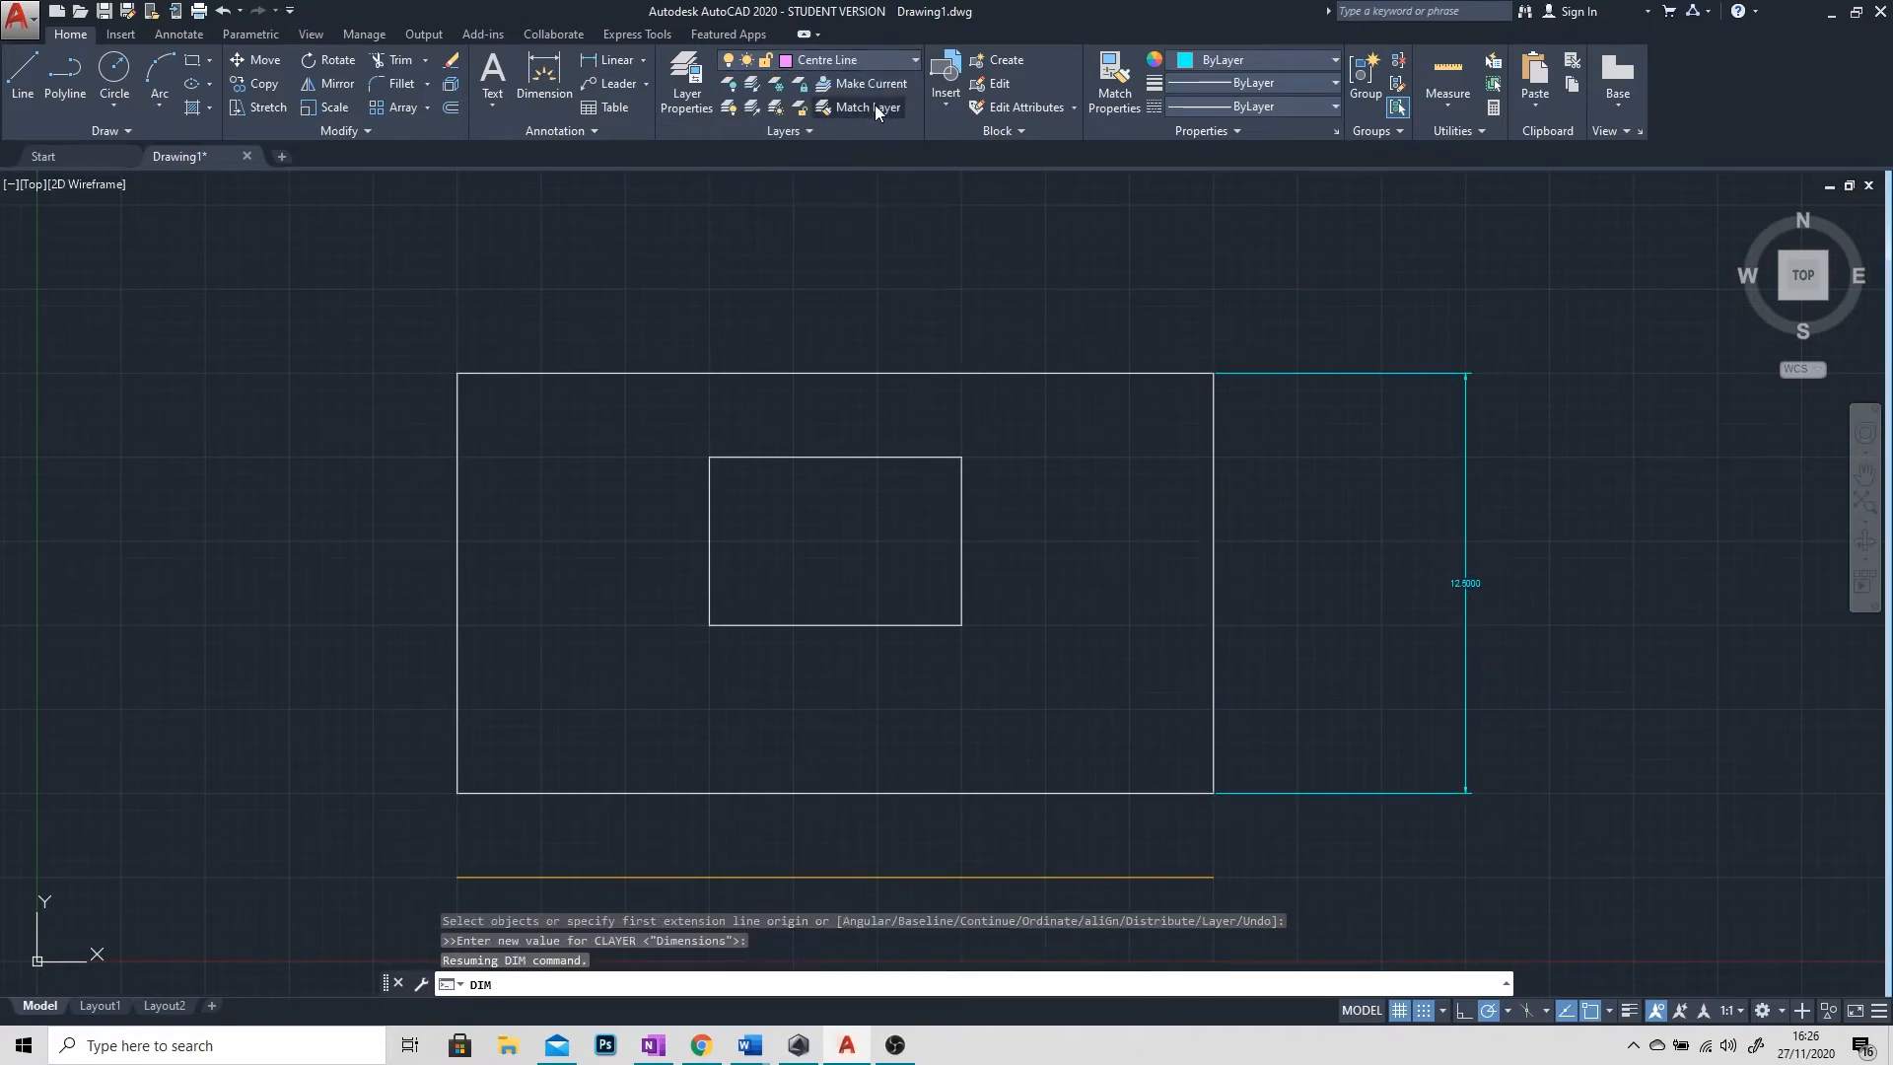
{"action": "left_click", "coordinate": [21, 71]}
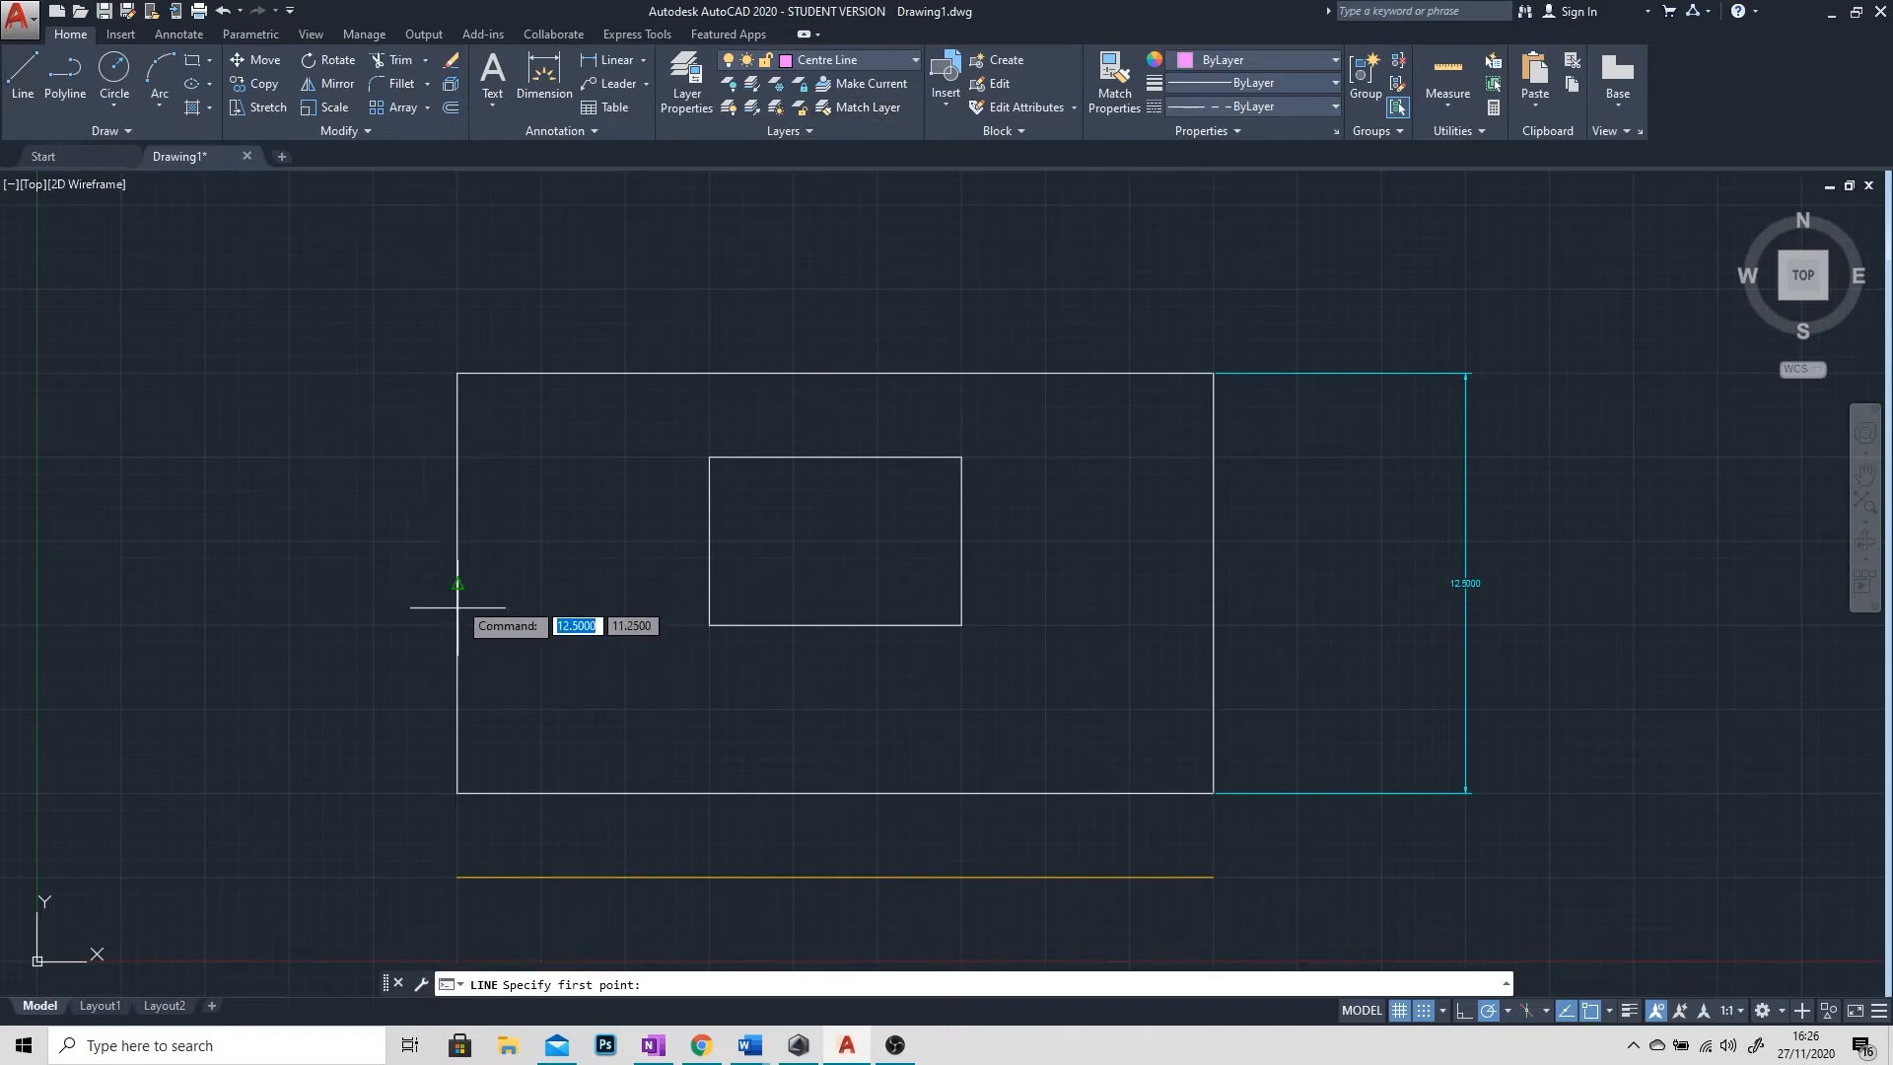
{"action": "left_click", "coordinate": [457, 373]}
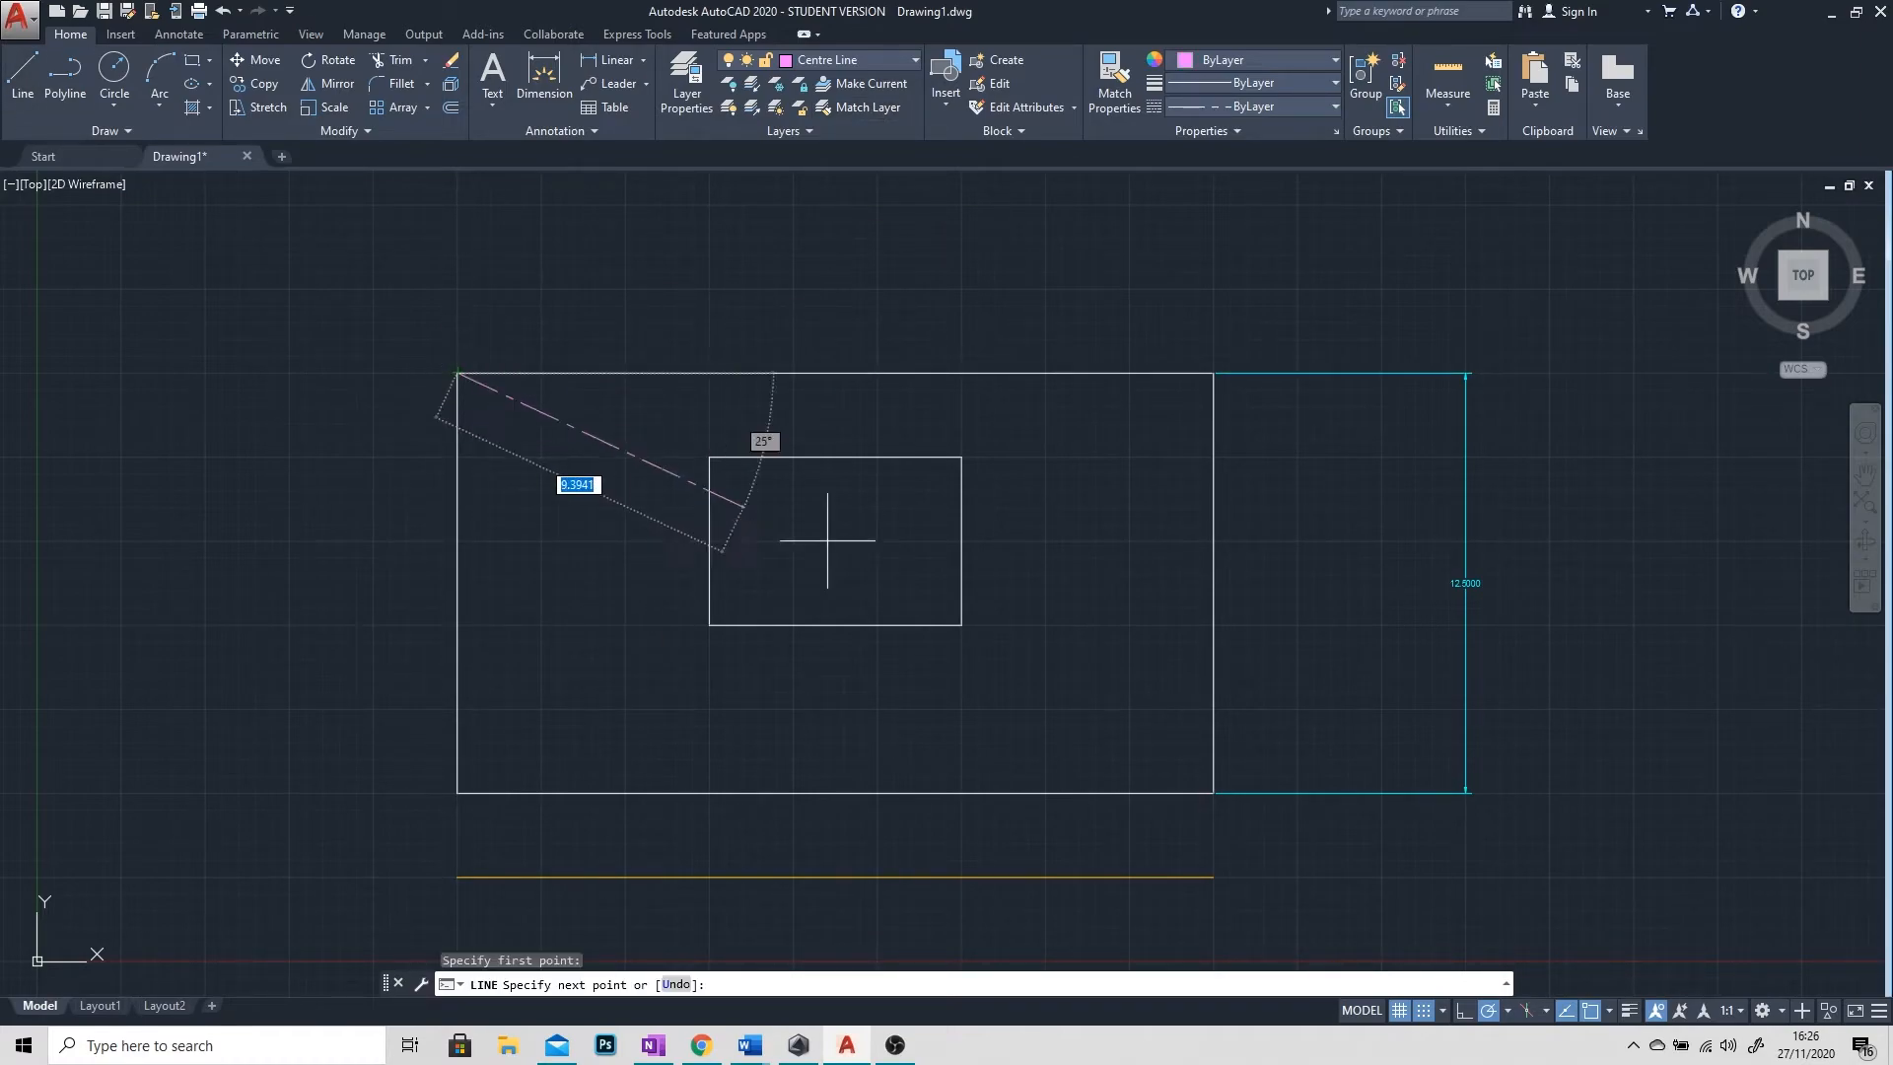
{"action": "left_click", "coordinate": [1197, 792]}
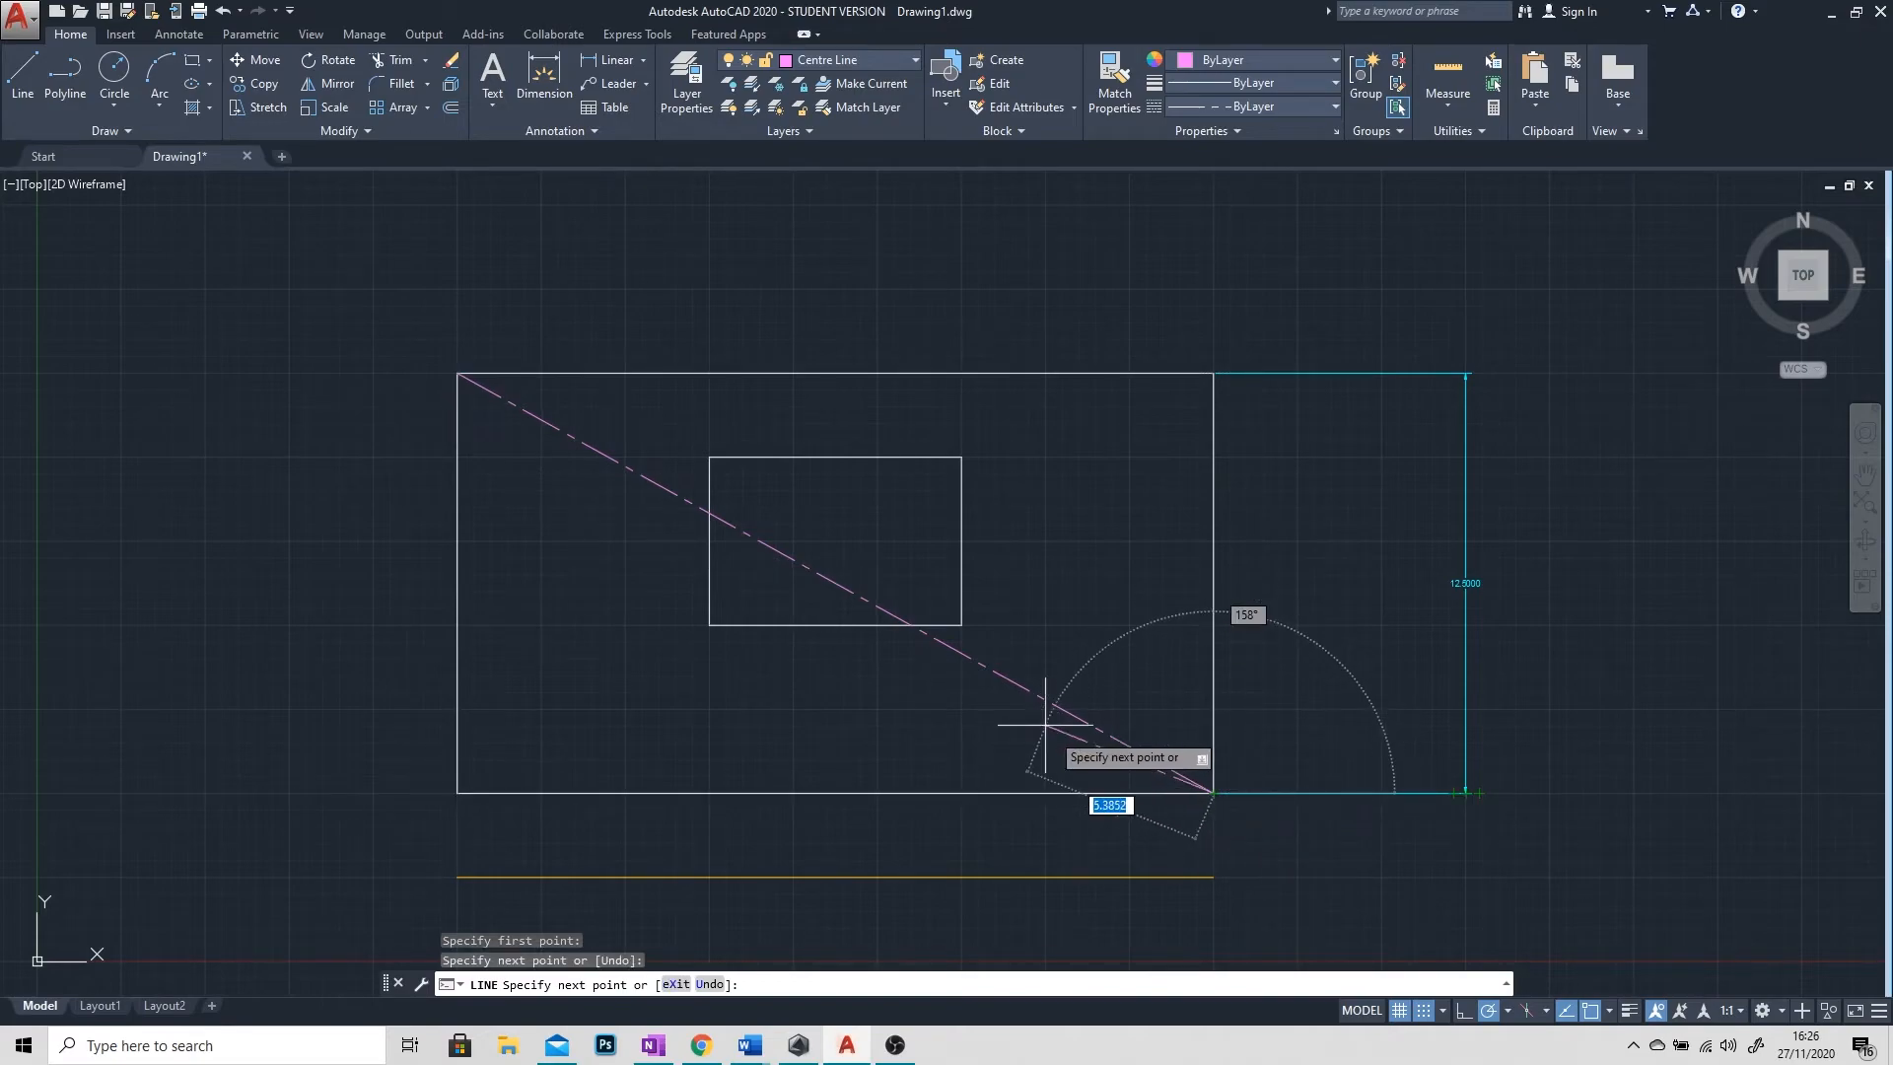
{"action": "key", "text": "Escape"}
{"action": "left_click", "coordinate": [23, 78]}
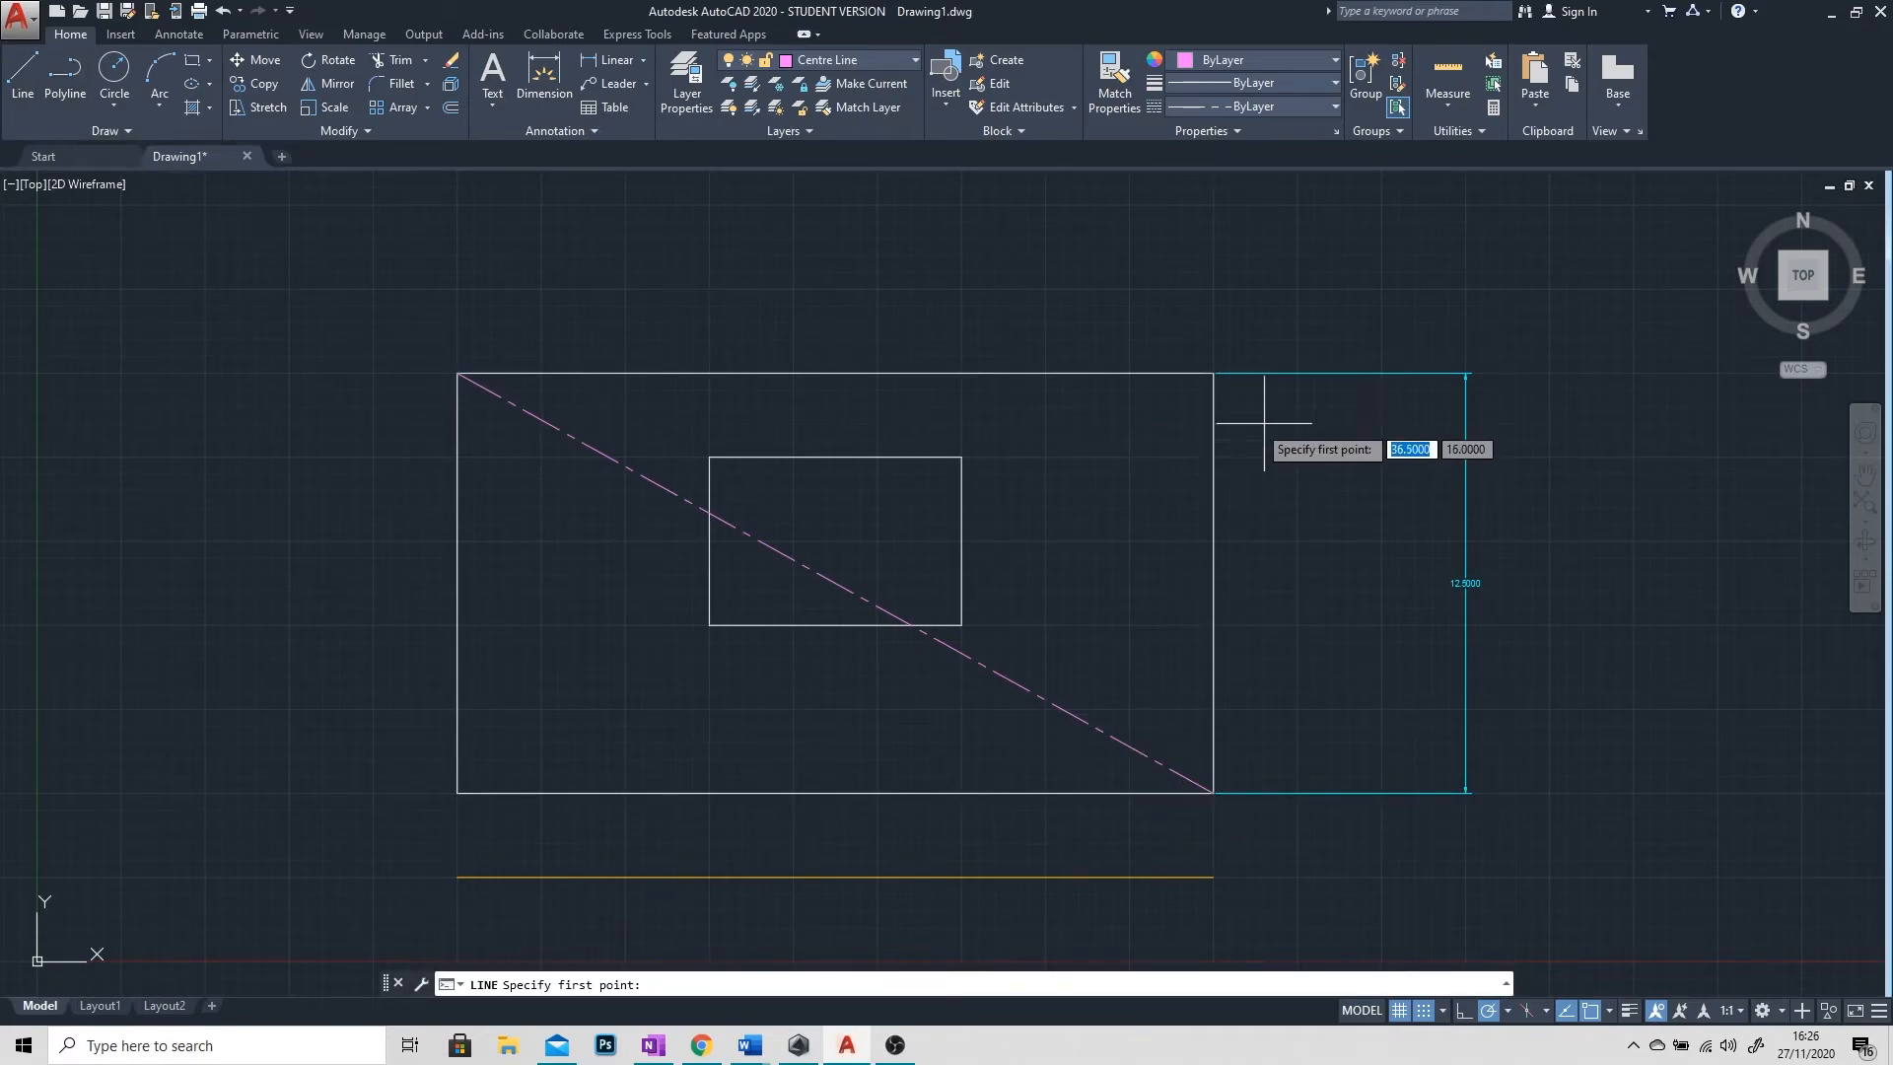
{"action": "left_click", "coordinate": [1212, 374]}
{"action": "left_click", "coordinate": [458, 793]}
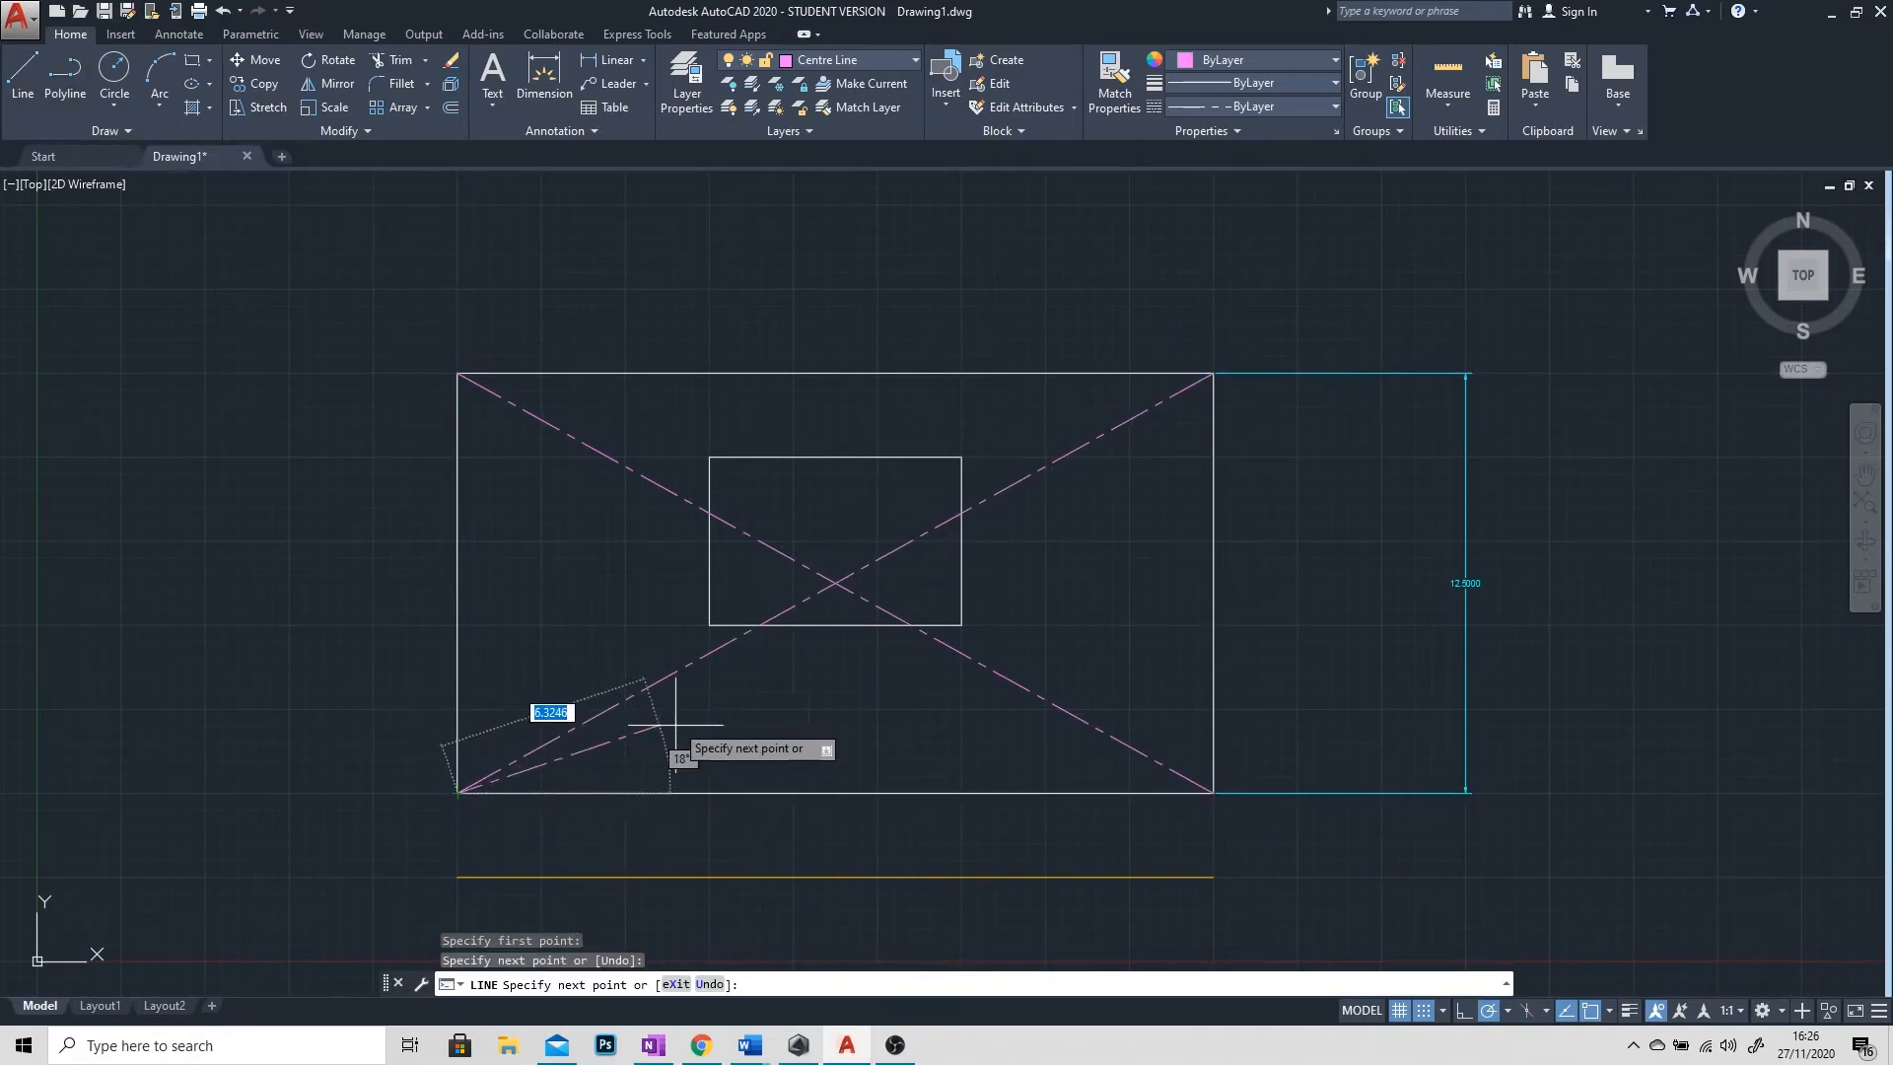
{"action": "key", "text": "Escape"}
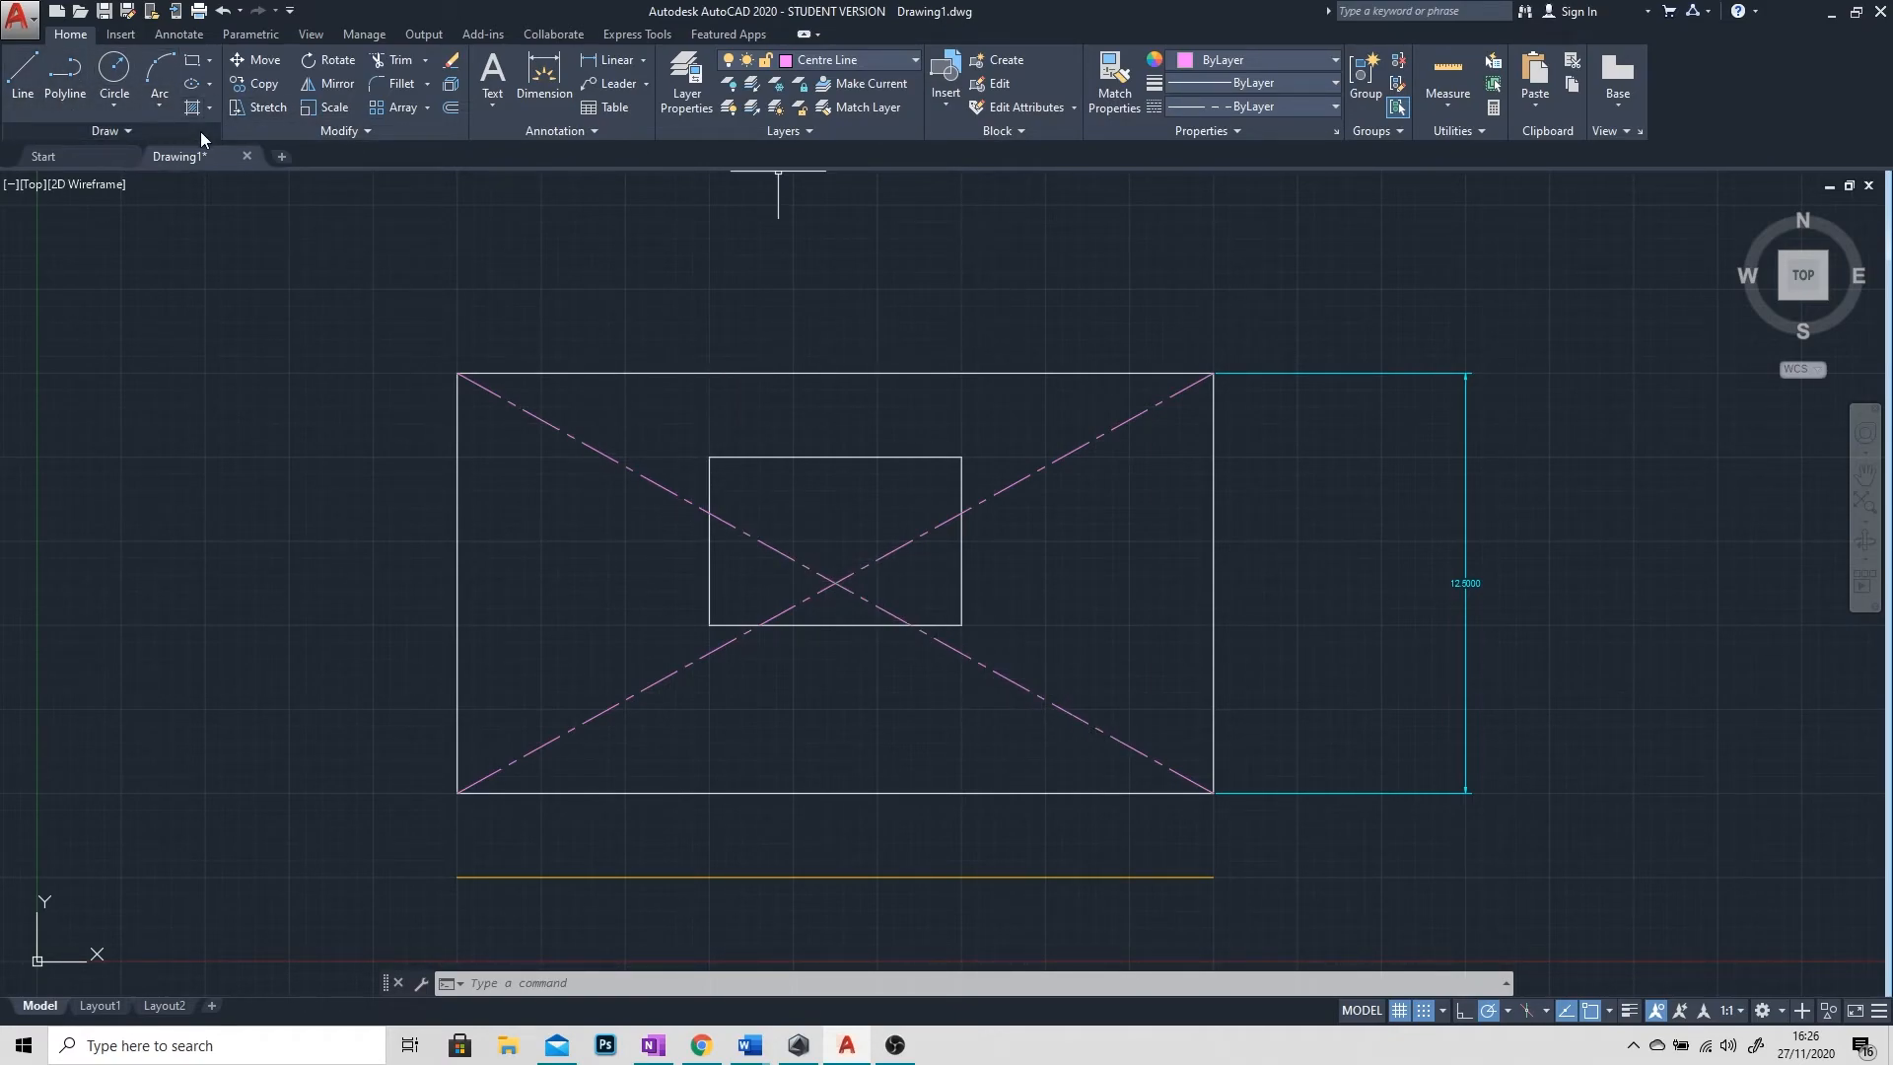
{"action": "left_click", "coordinate": [883, 59]}
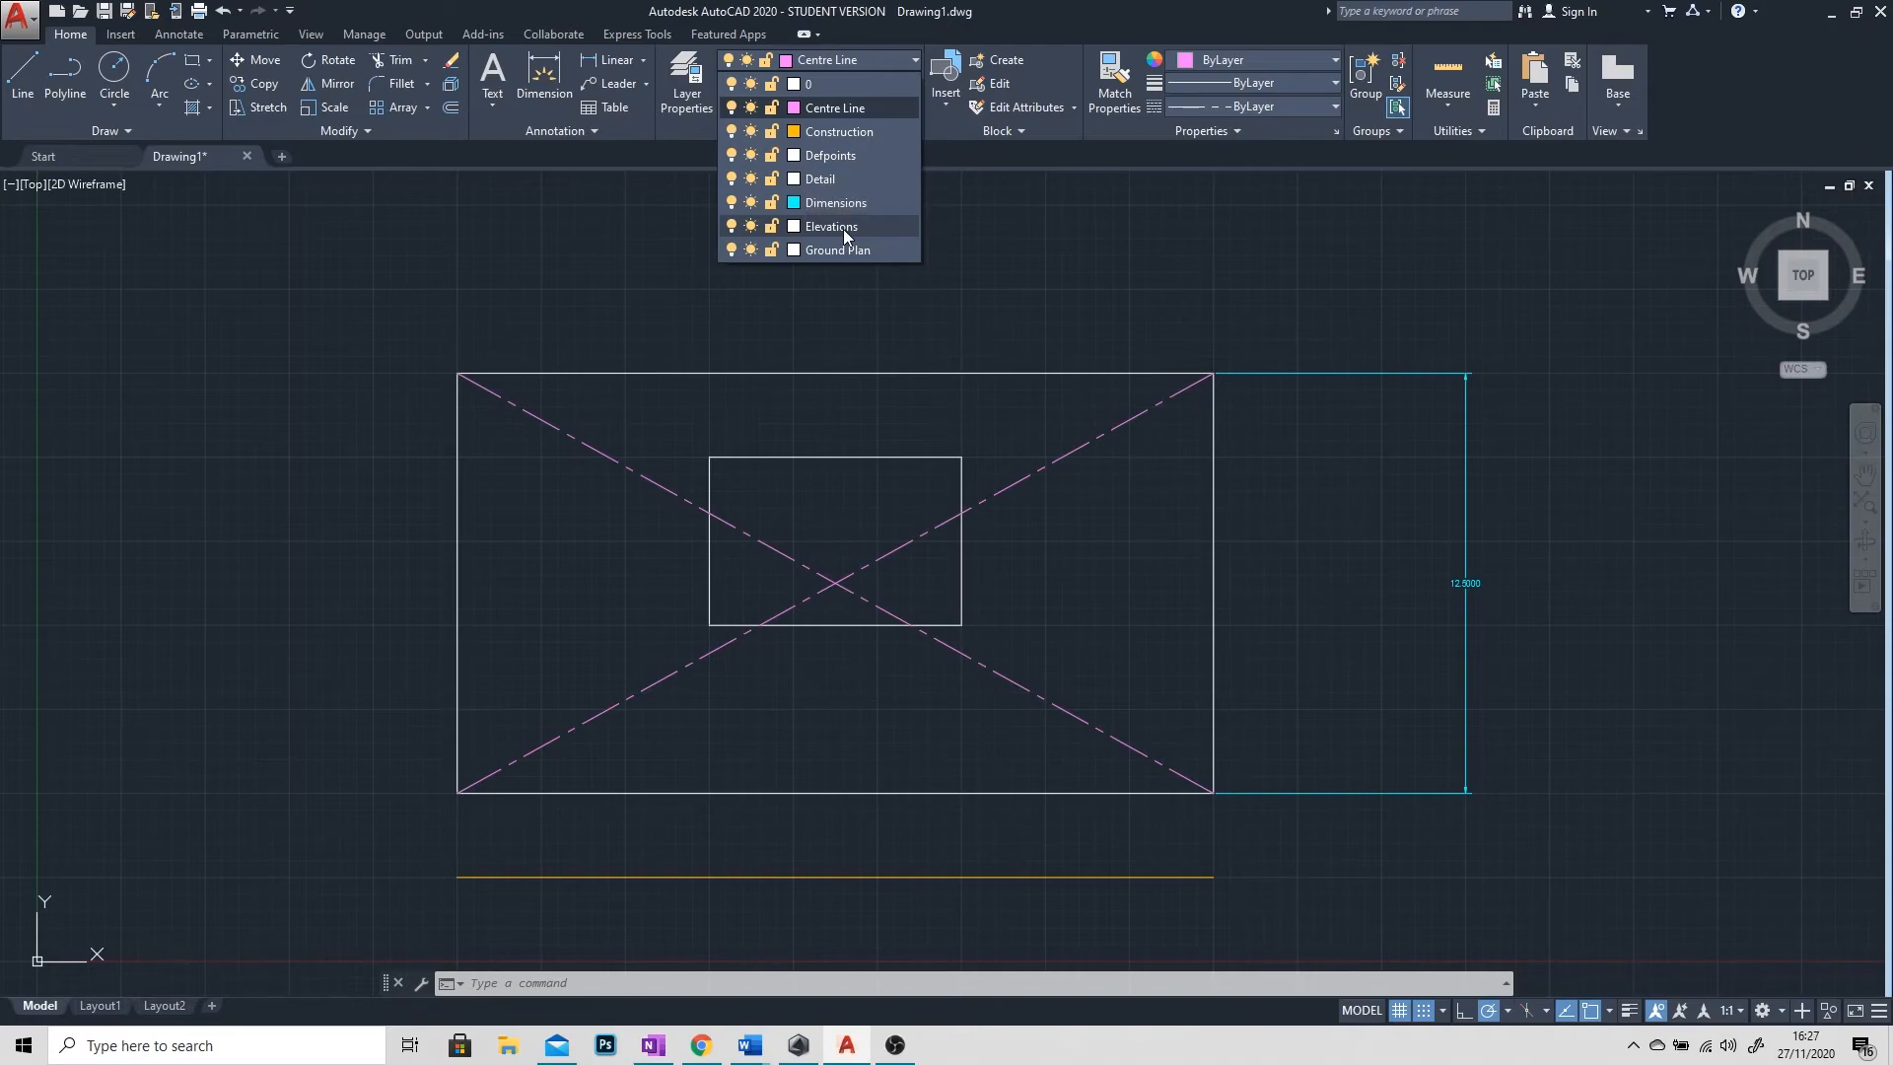
{"action": "left_click", "coordinate": [1008, 15]}
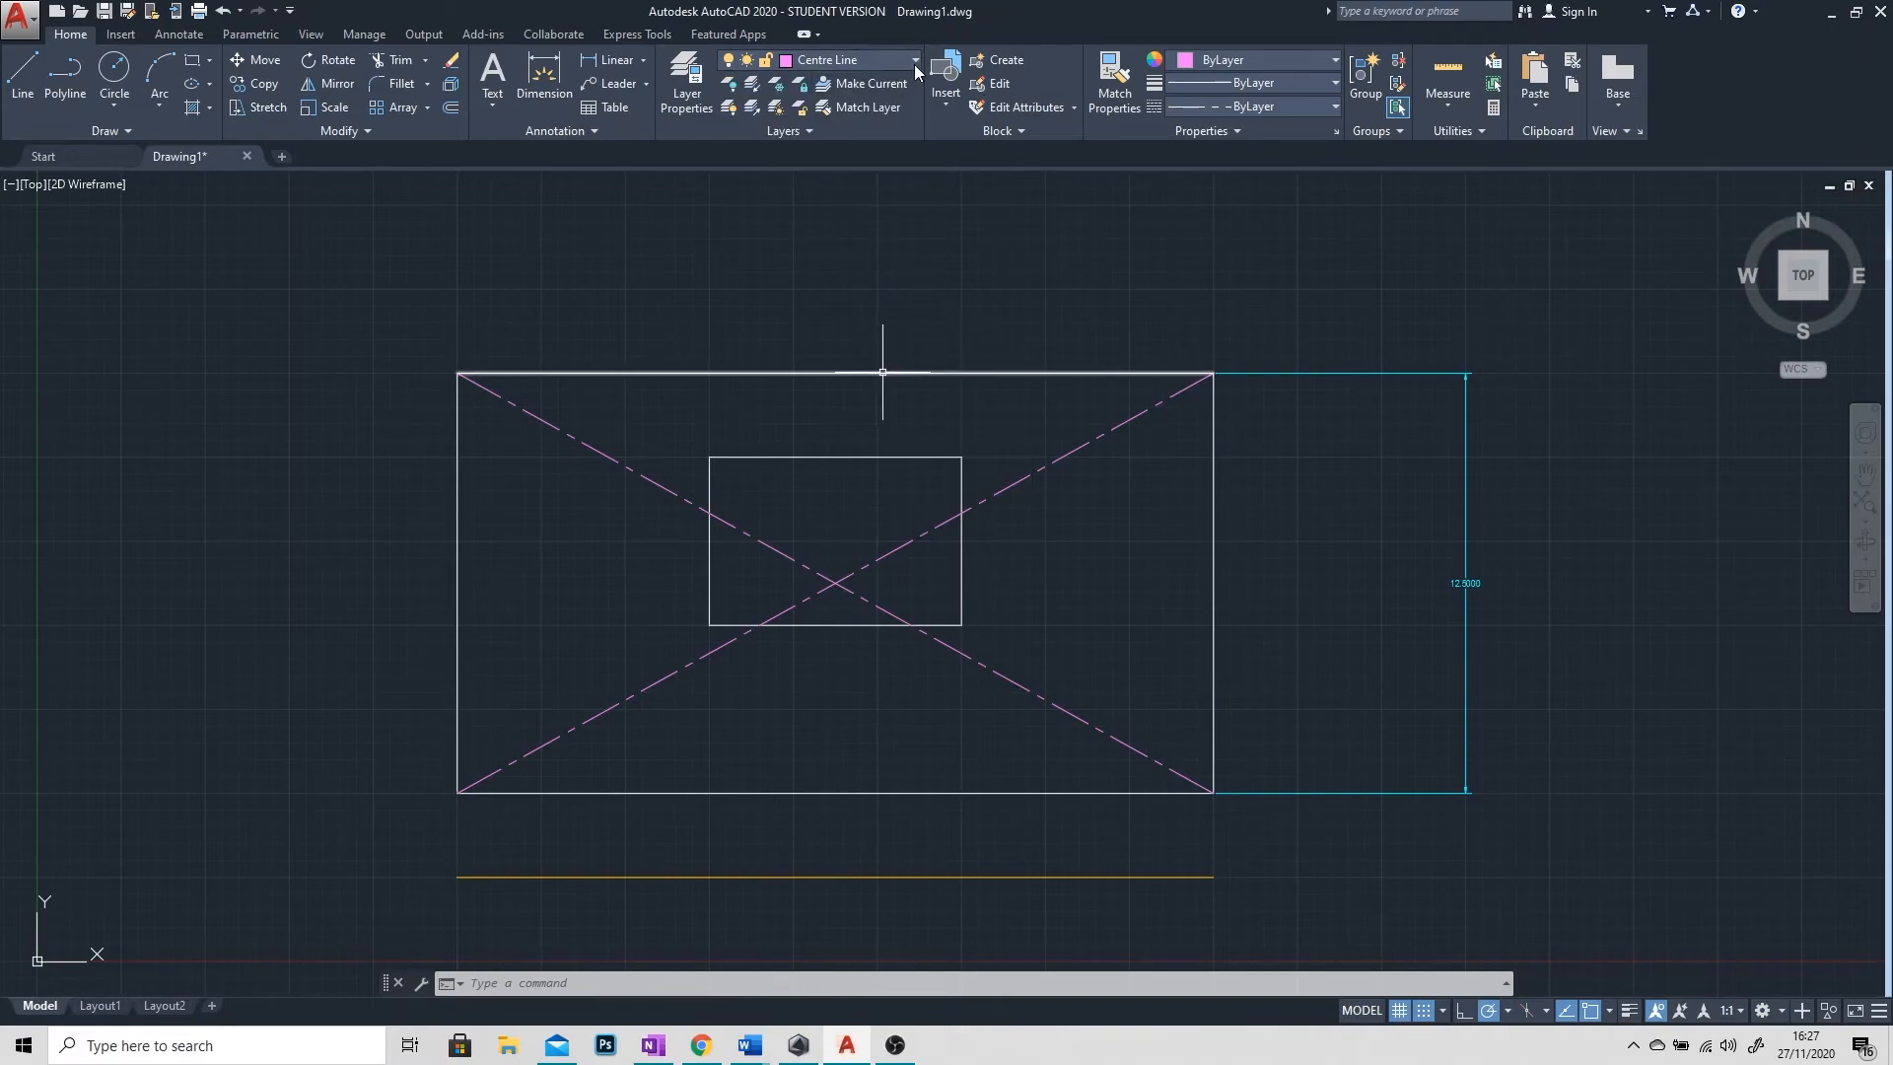
{"action": "left_click", "coordinate": [867, 60]}
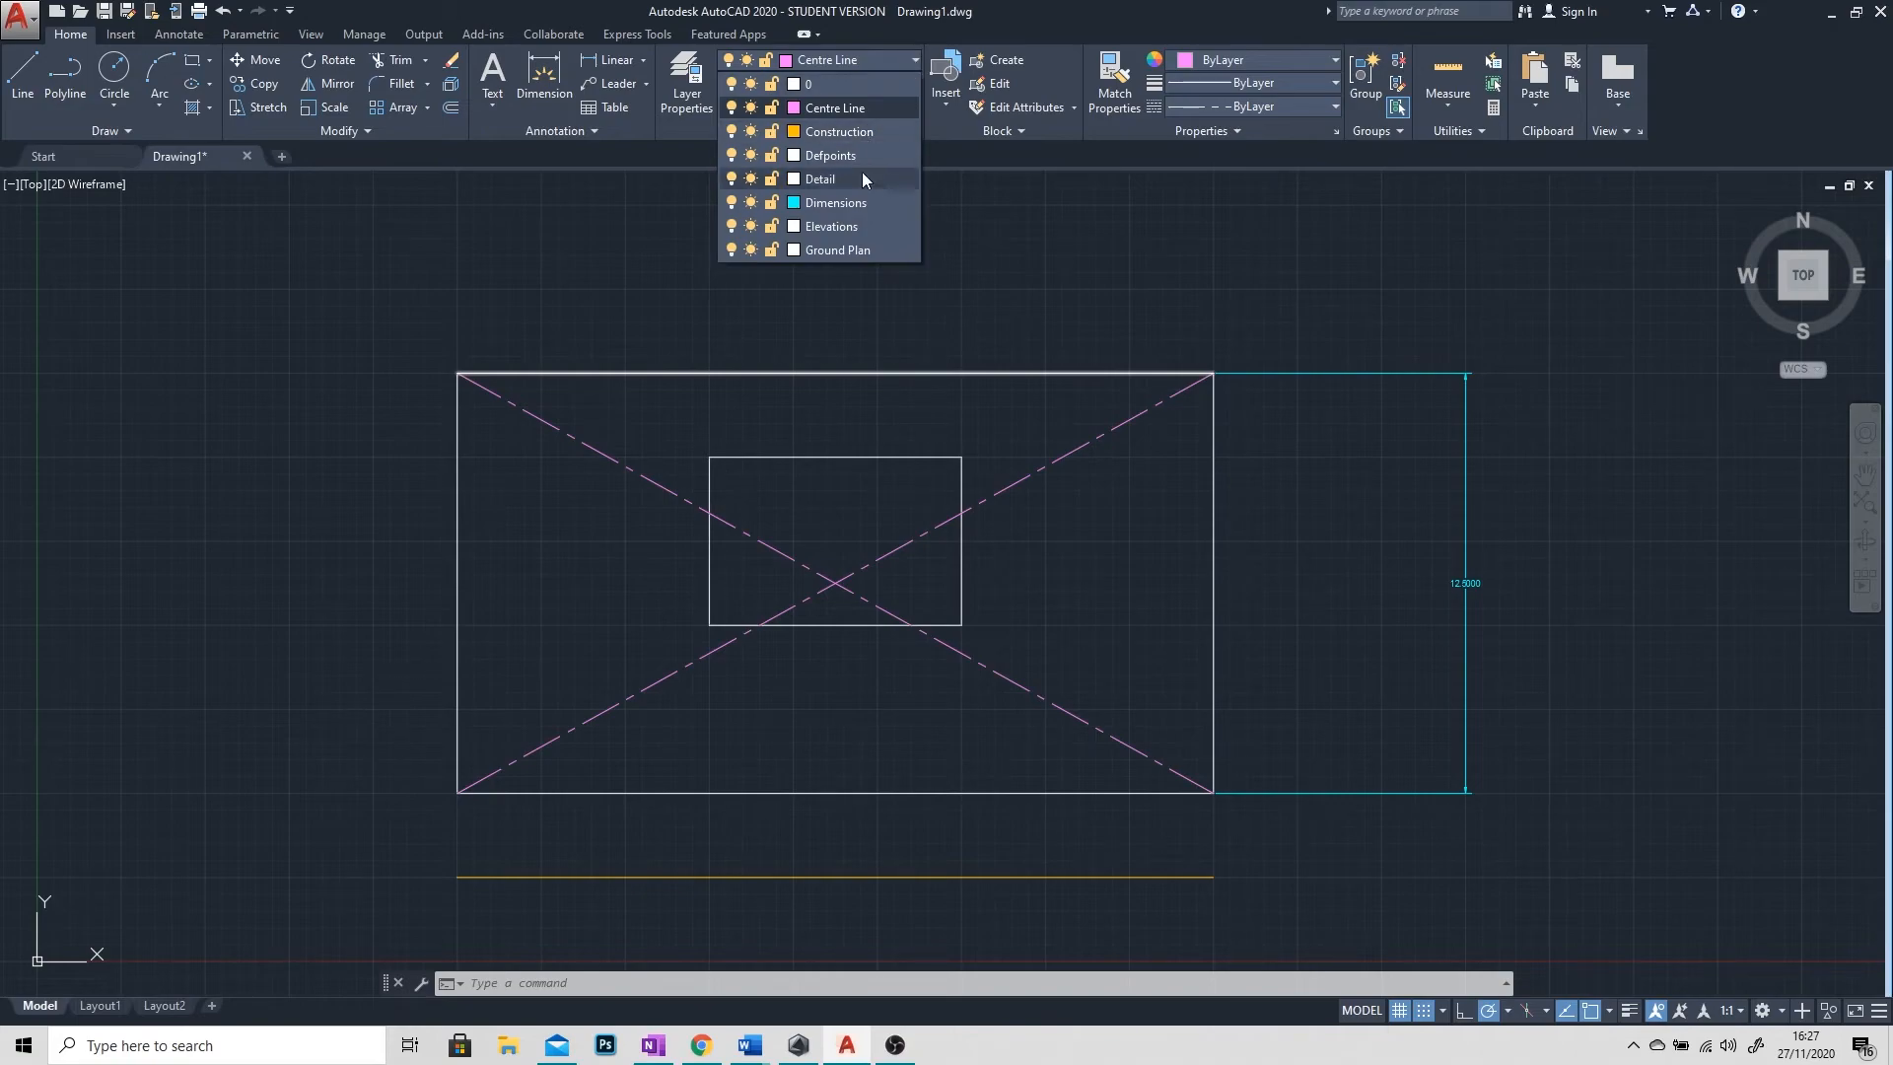
{"action": "left_click", "coordinate": [993, 291]}
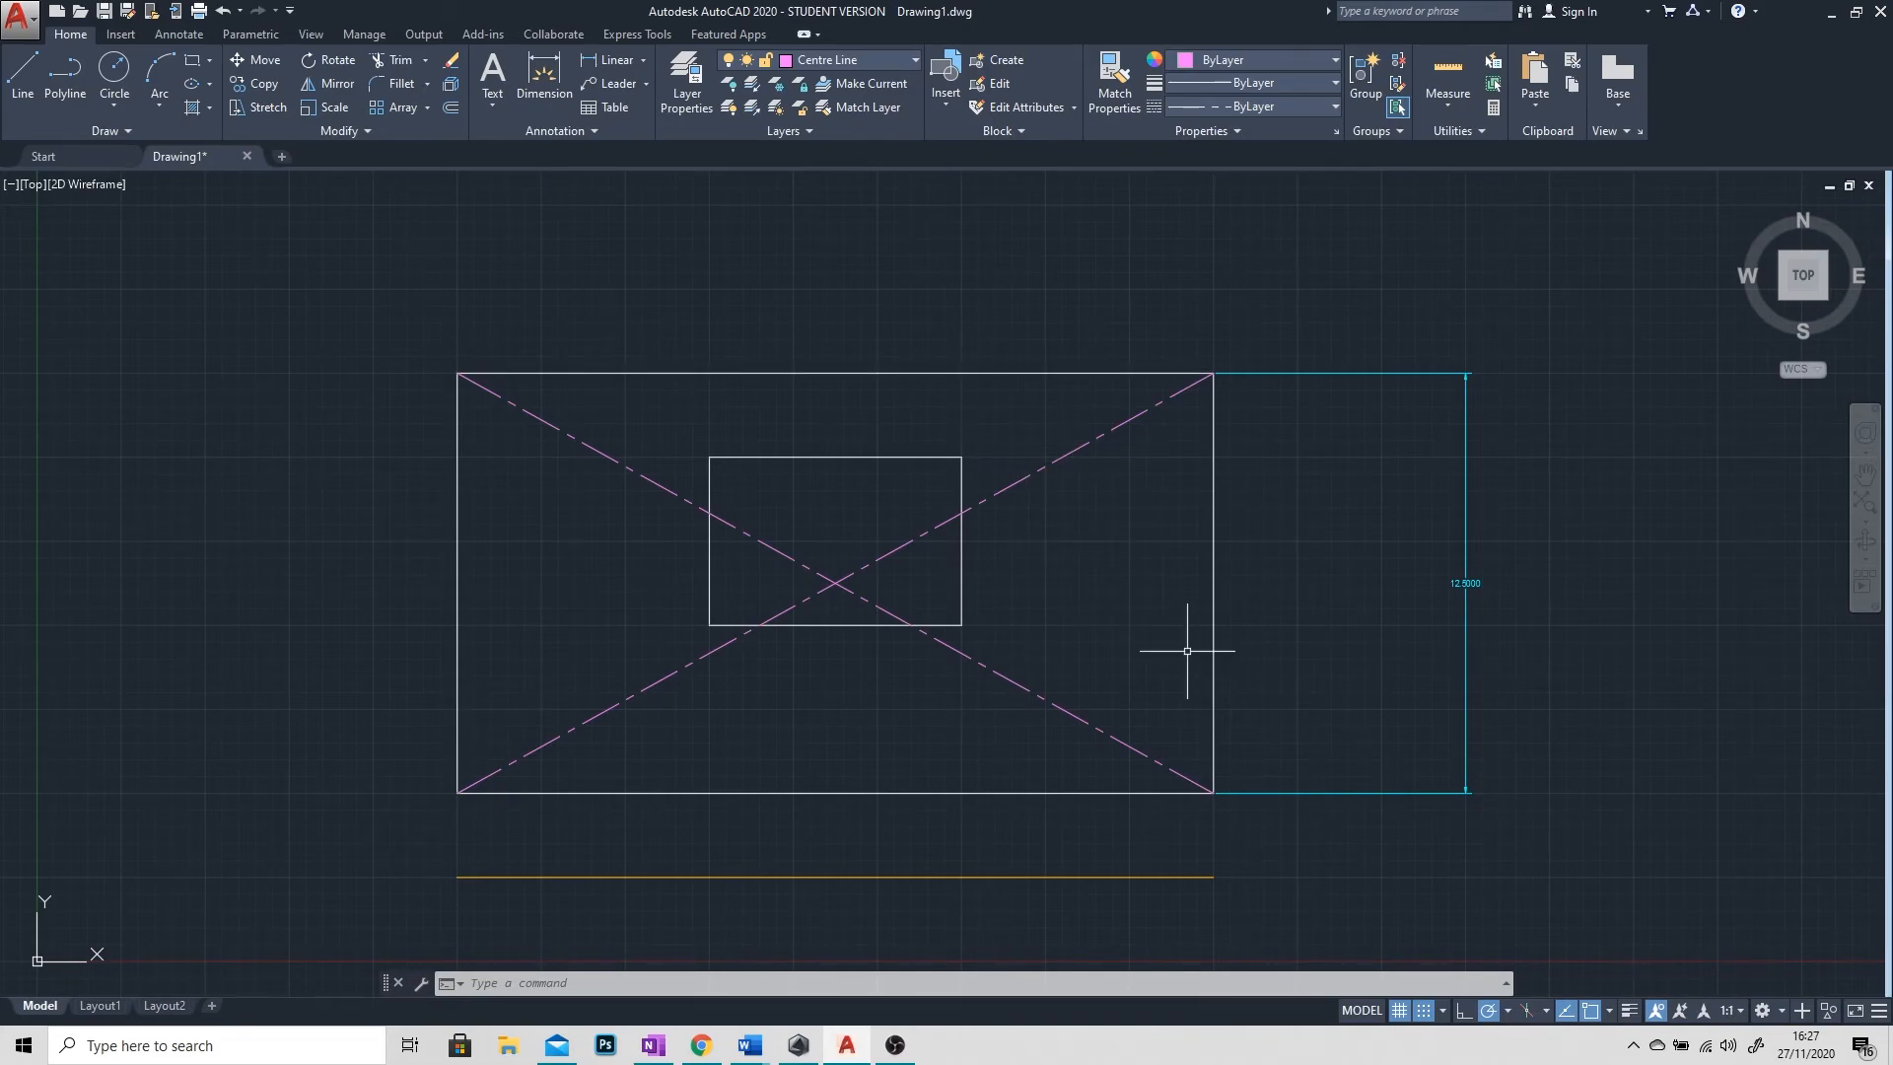
Step: Turn on lineweight display for the drawing, and remove and restore the LineWeight toggle among the status bar options
{"action": "left_click", "coordinate": [1629, 1011]}
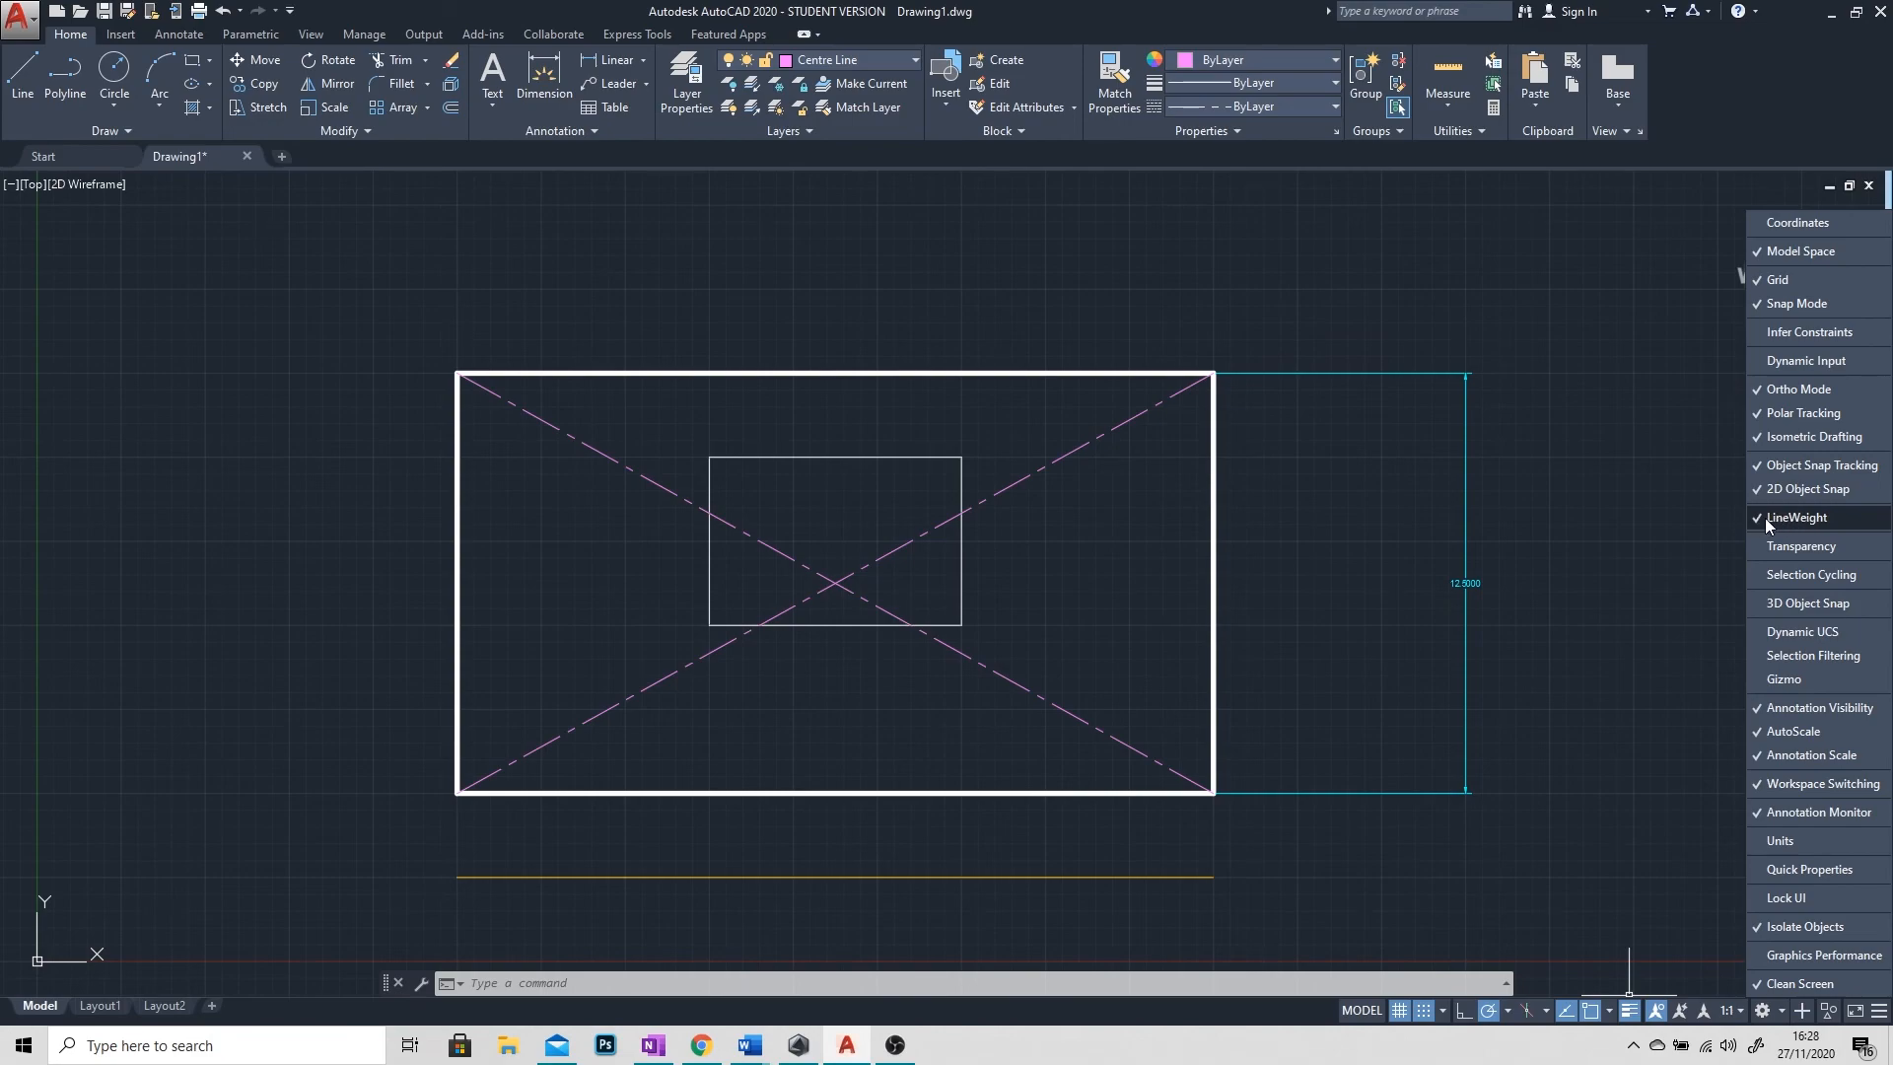
{"action": "left_click", "coordinate": [1790, 523]}
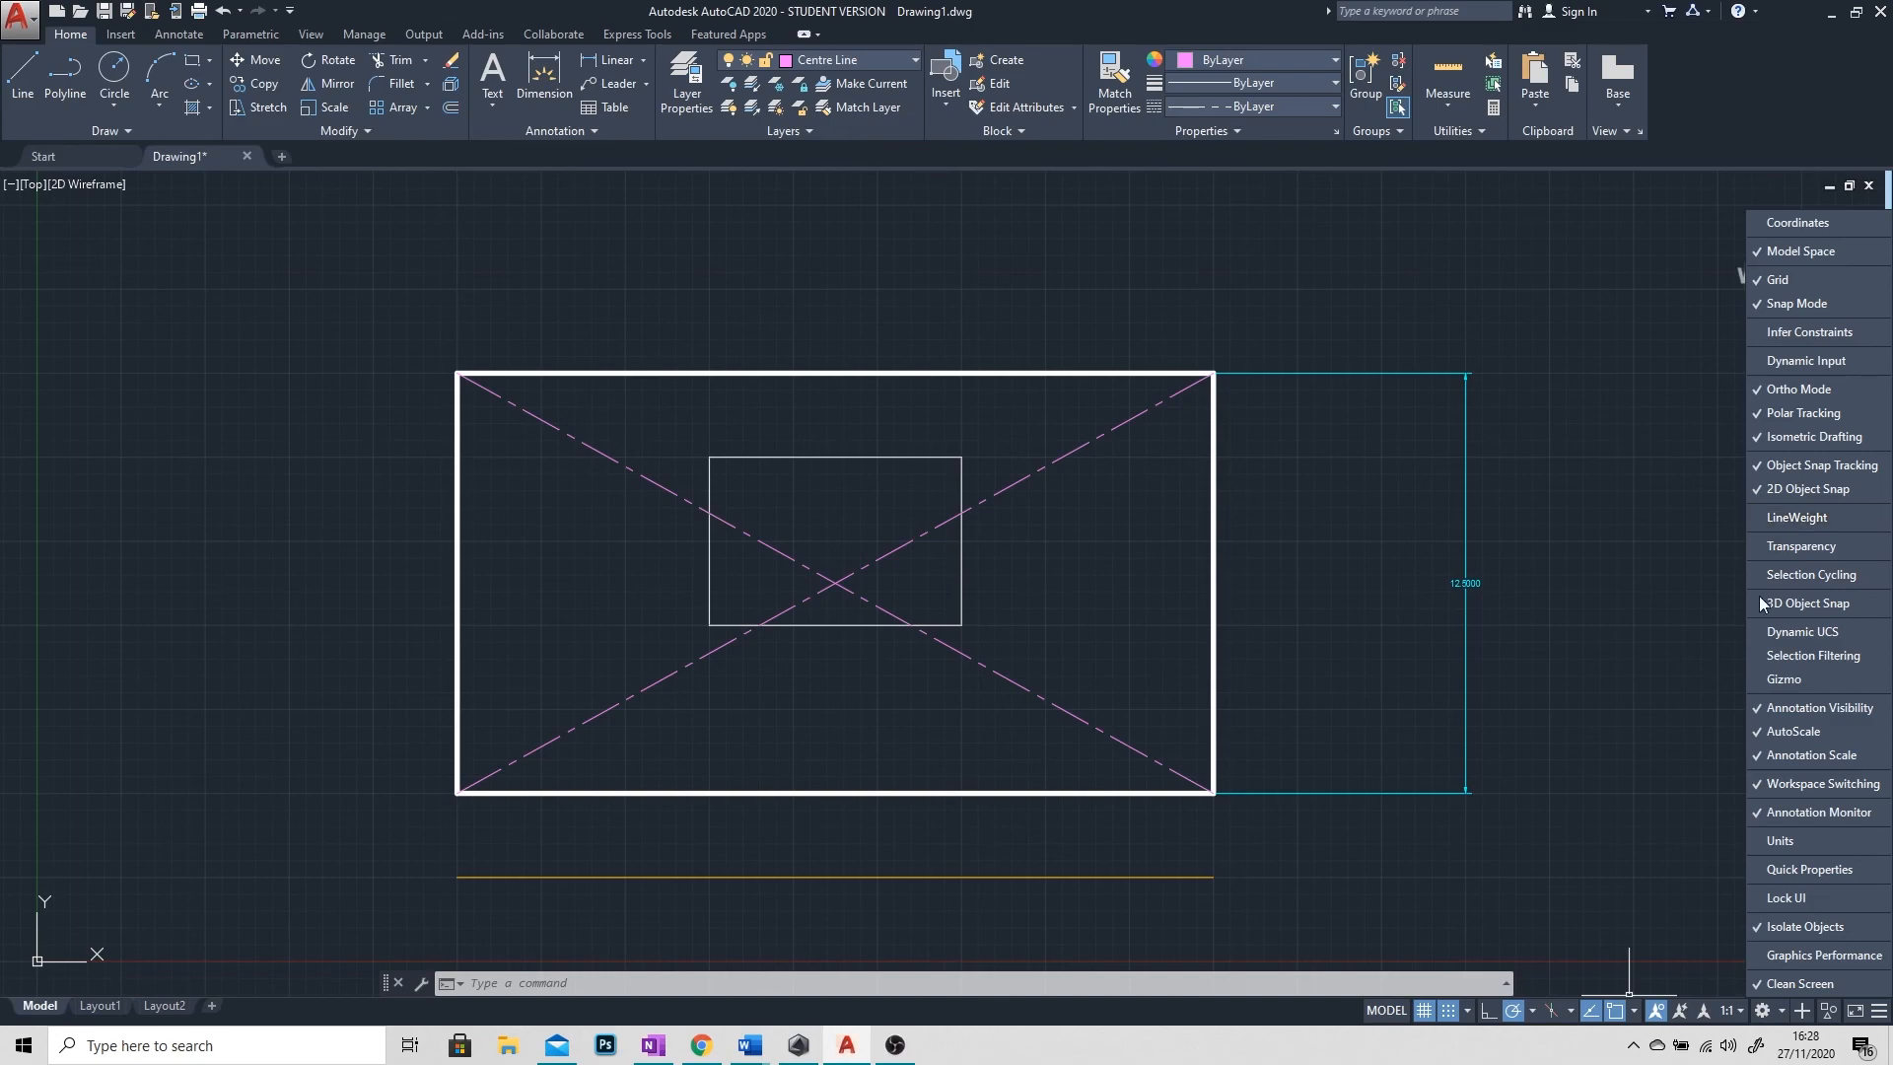
{"action": "left_click", "coordinate": [1778, 515]}
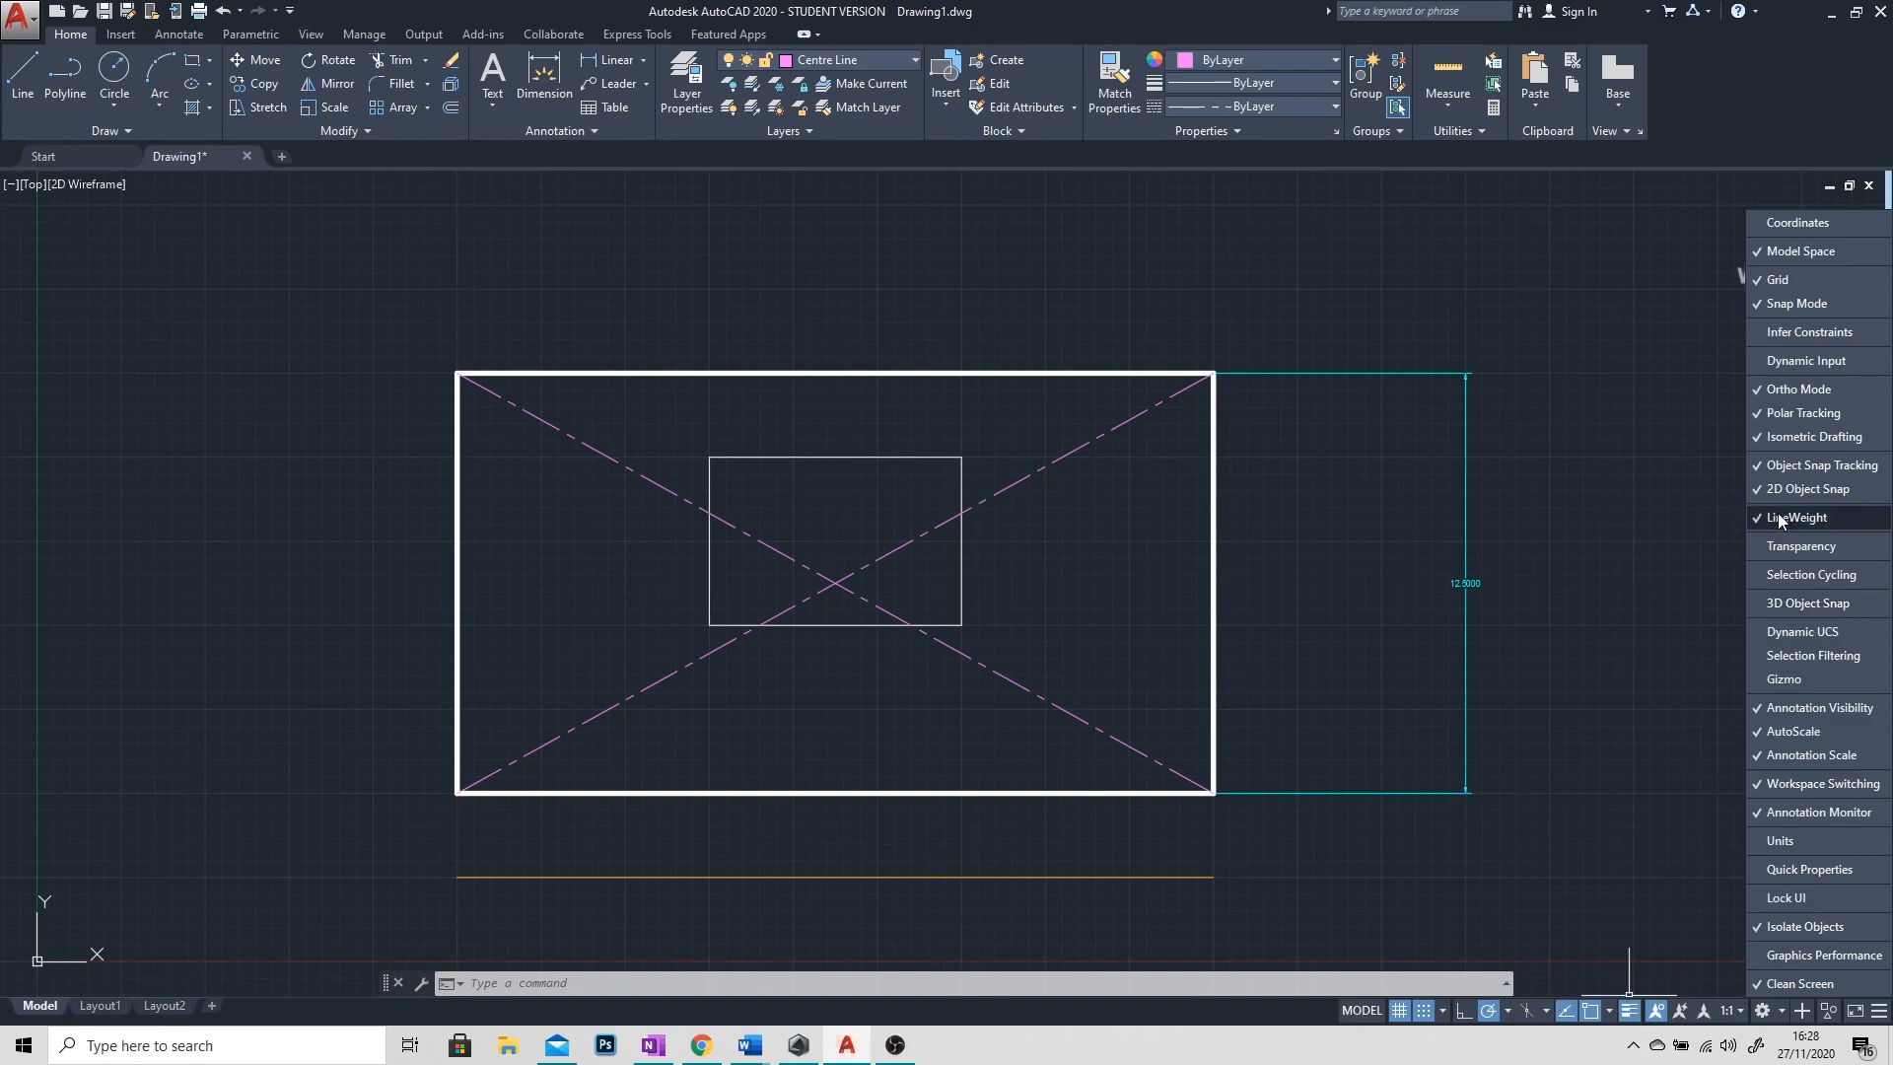